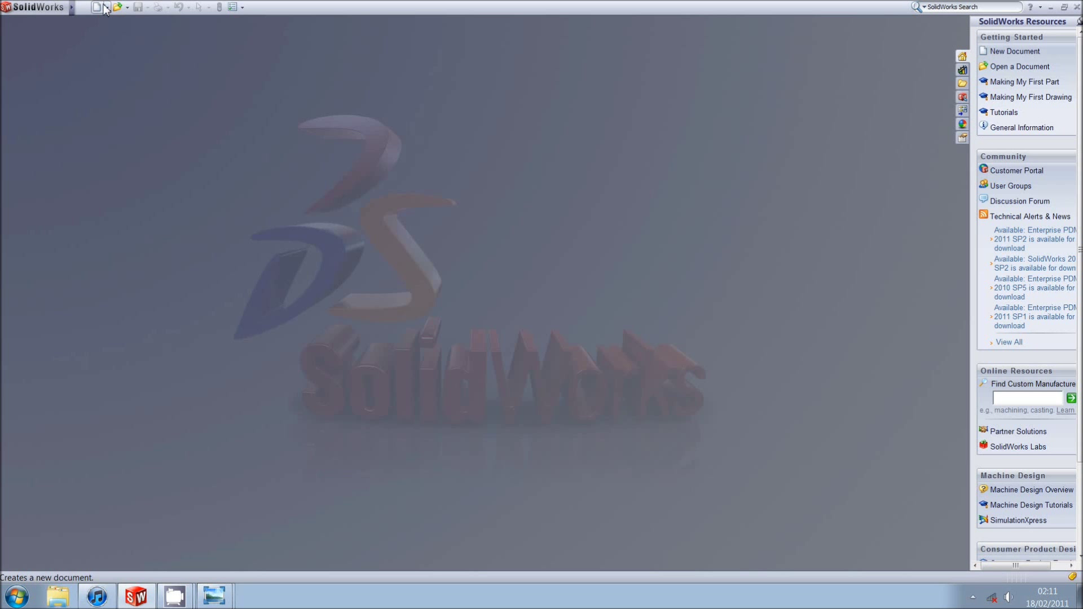
Create new part documents until Part6 opens, then start a sketch on the Front Plane.
click(104, 7)
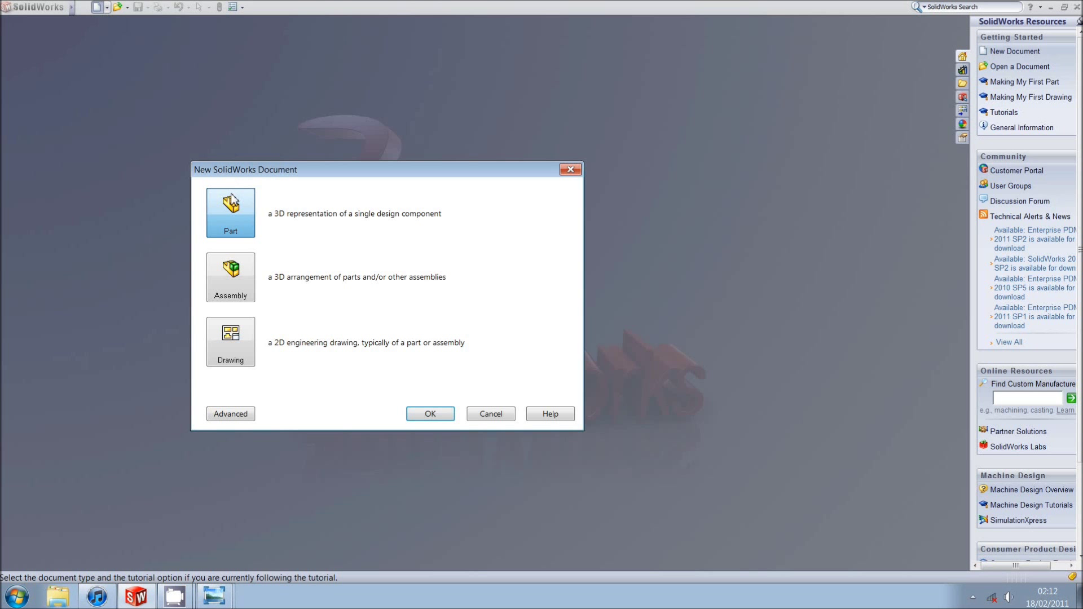
double_click(231, 200)
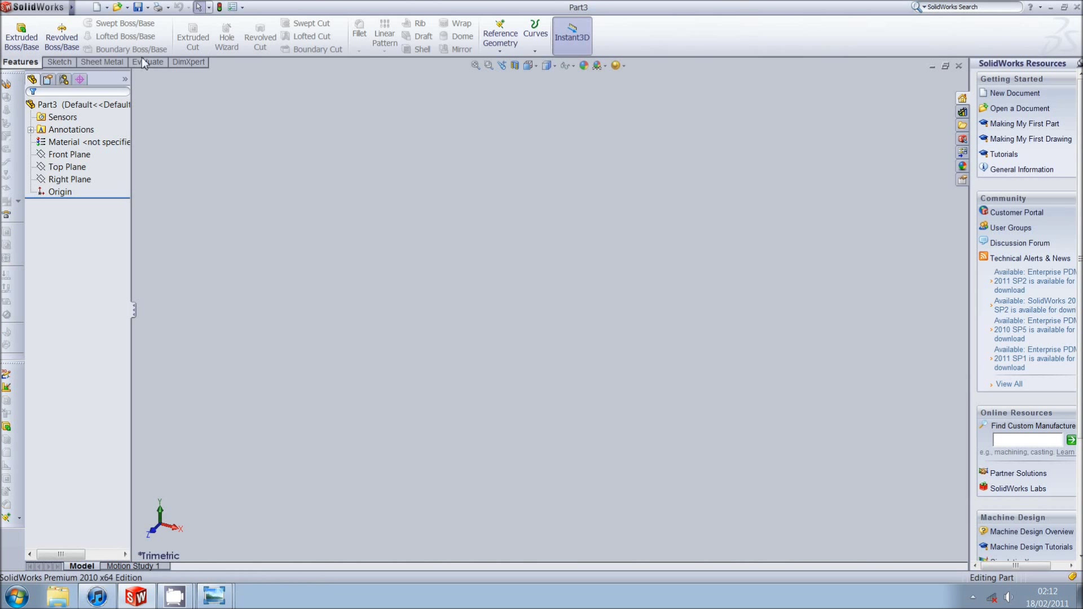
click(97, 7)
double_click(229, 212)
click(107, 8)
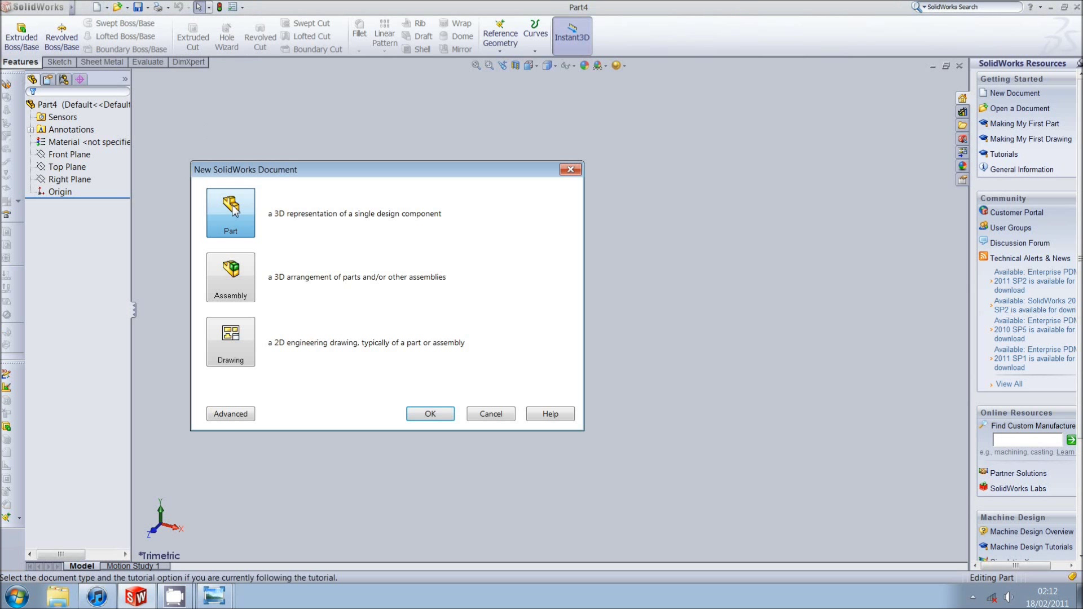
double_click(234, 210)
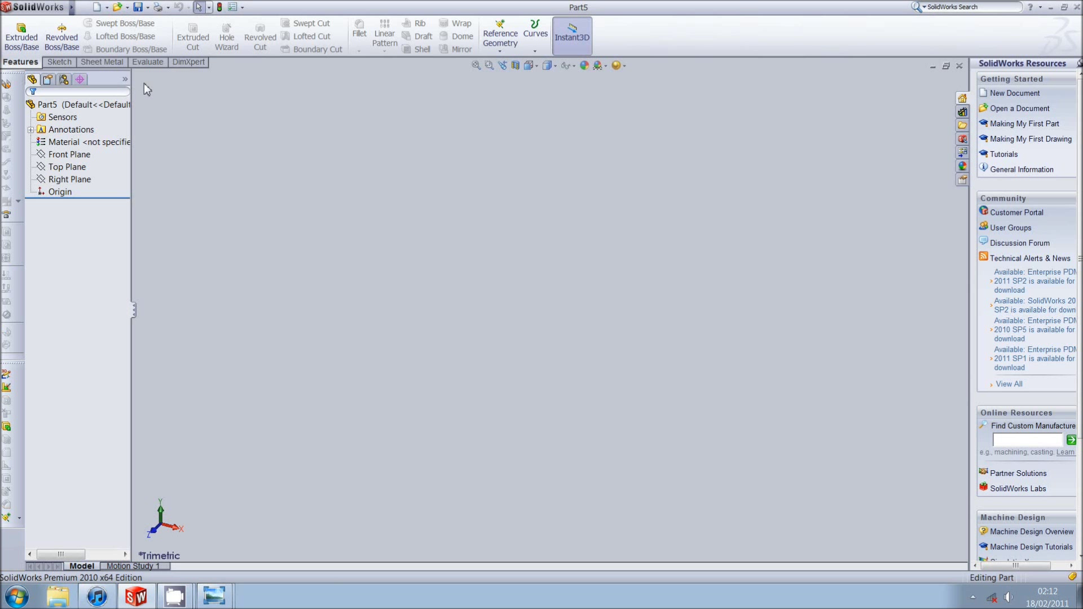
click(97, 7)
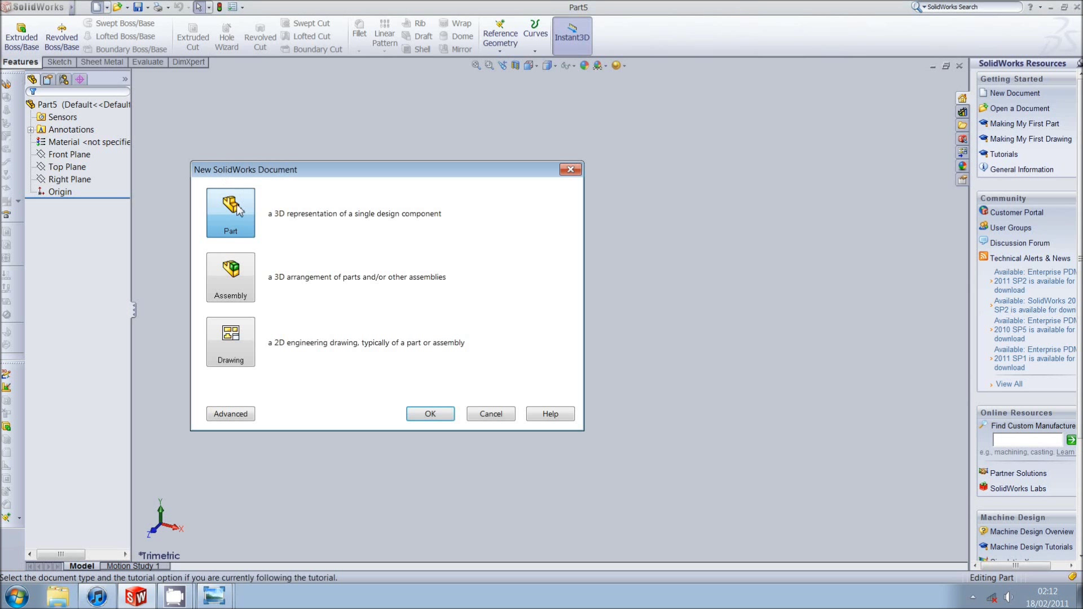
click(430, 413)
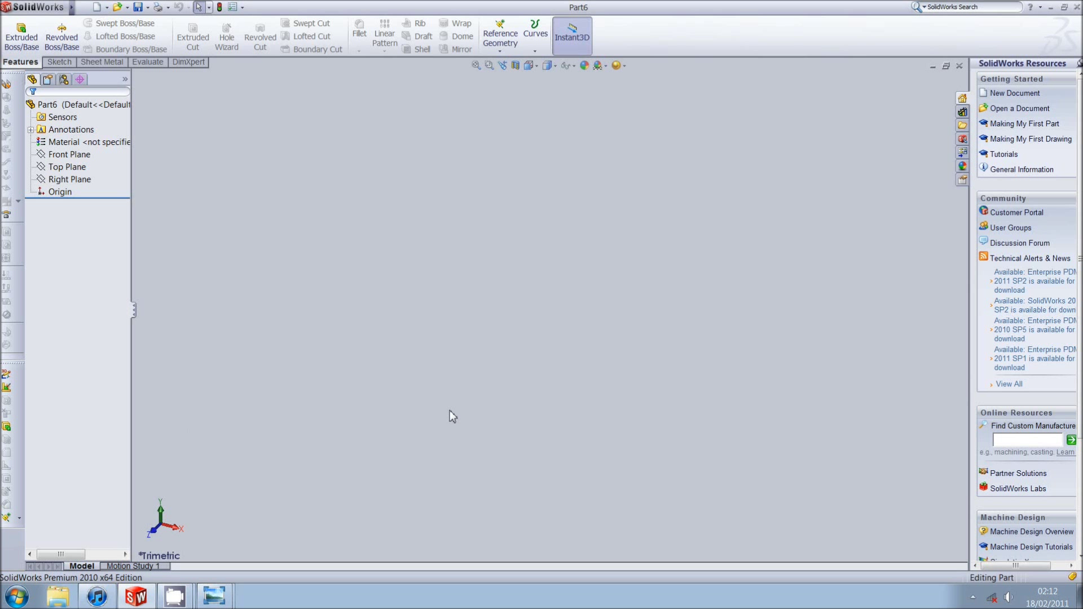
click(57, 61)
click(16, 31)
Draw a horizontal construction line from the origin to the right on the Front Plane.
click(445, 215)
click(81, 22)
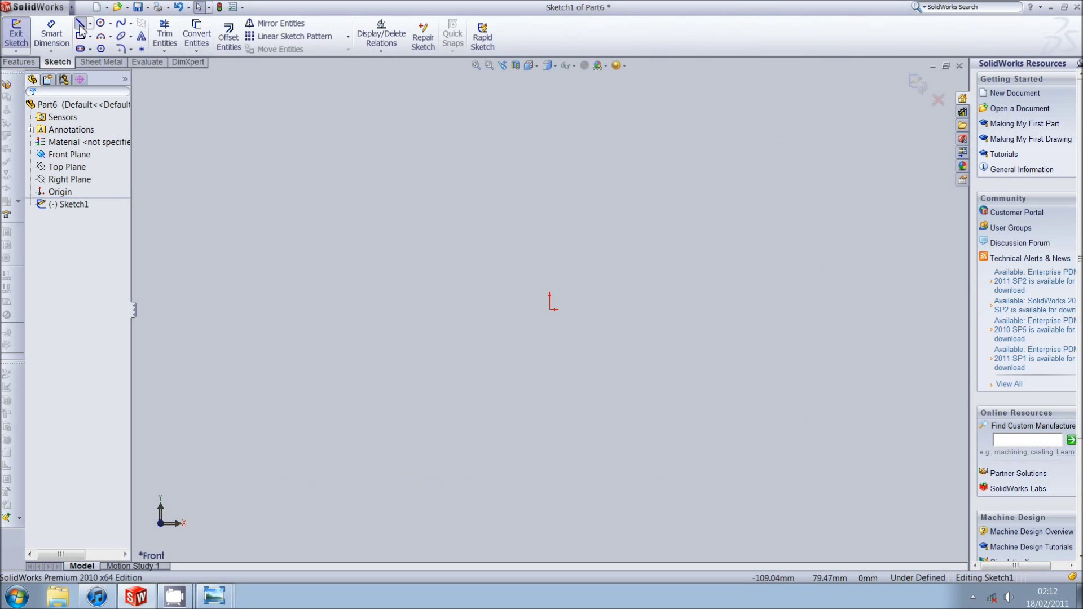
click(550, 309)
click(732, 309)
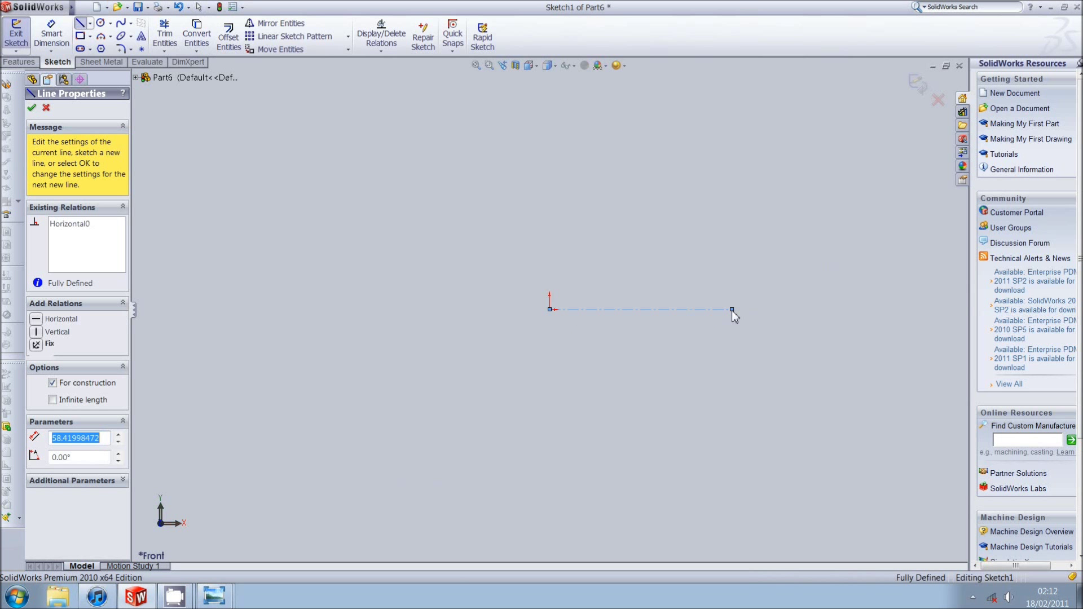
key(Escape)
Draw a vertical line up from the origin and dimension it 130 mm.
click(80, 23)
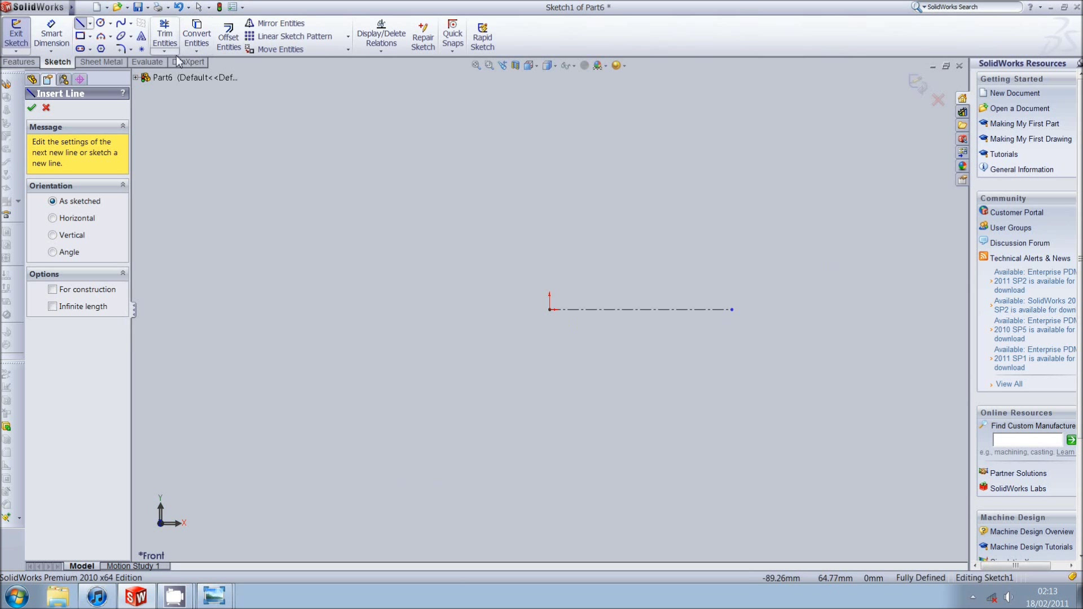
click(550, 309)
click(551, 131)
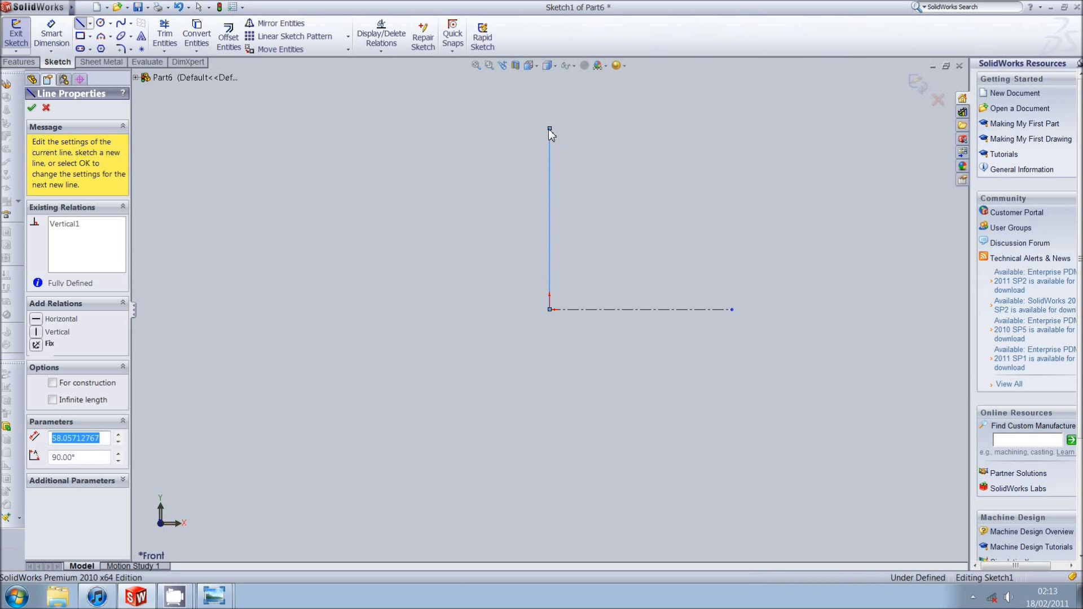
key(Escape)
click(63, 37)
click(550, 174)
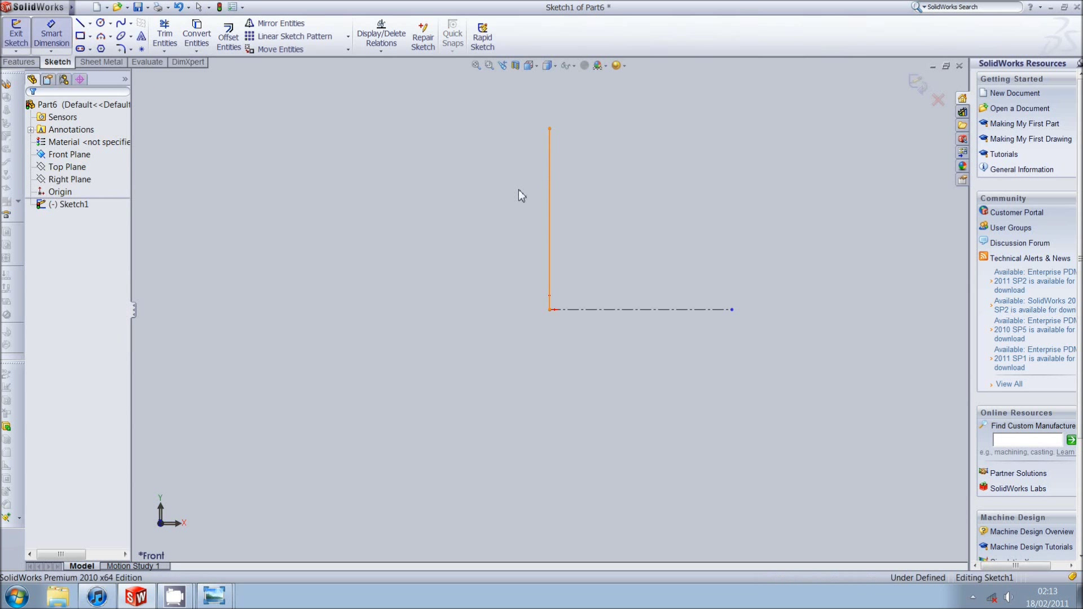
click(496, 203)
text(130)
key(Return)
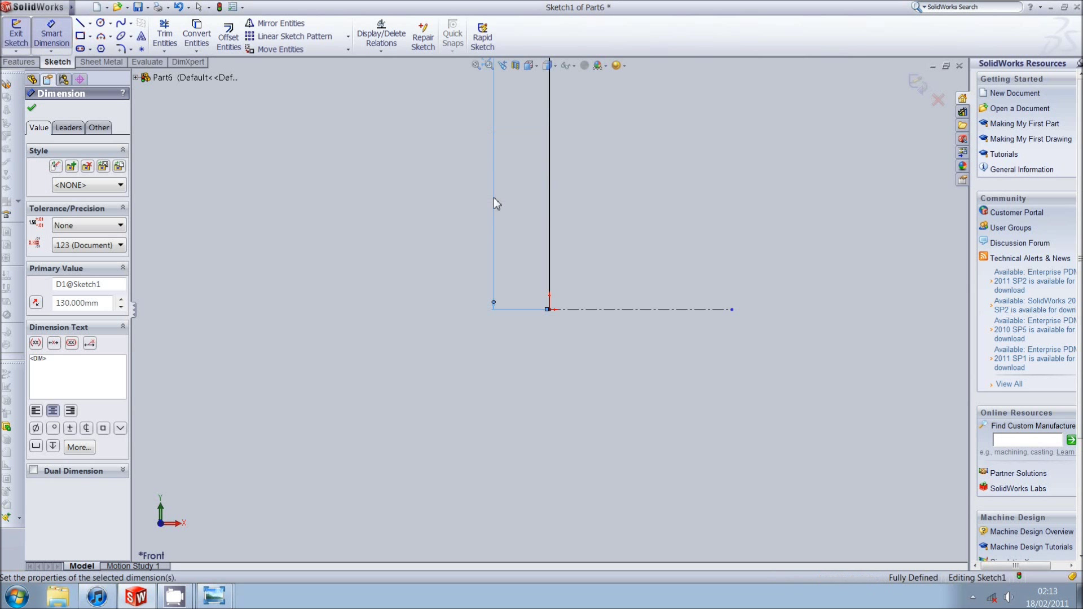
Draw a slanted line up and to the right from the vertical line's top.
click(80, 22)
click(539, 216)
double_click(584, 154)
click(59, 35)
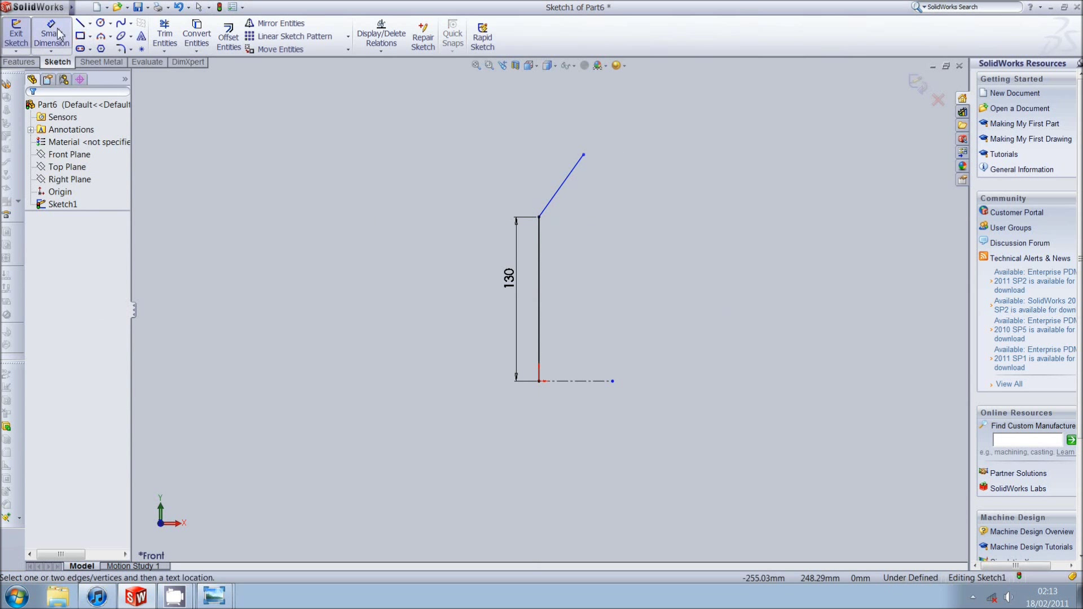
Dimension the slanted line at 155° to the vertical line and 40 mm long.
click(538, 239)
click(553, 196)
click(581, 255)
text(155)
key(Return)
click(546, 197)
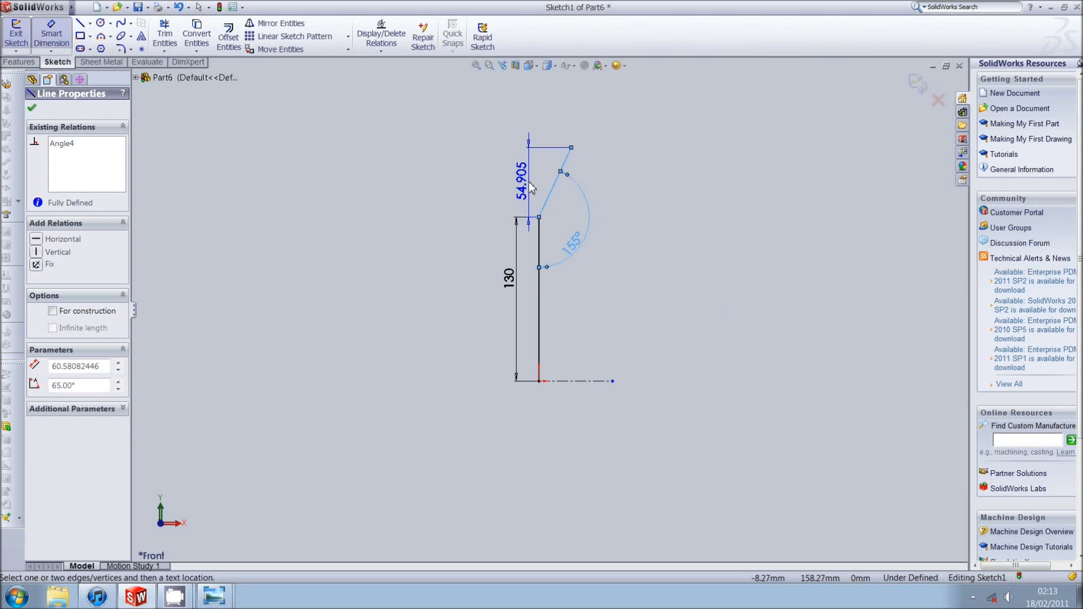
click(540, 150)
text(40)
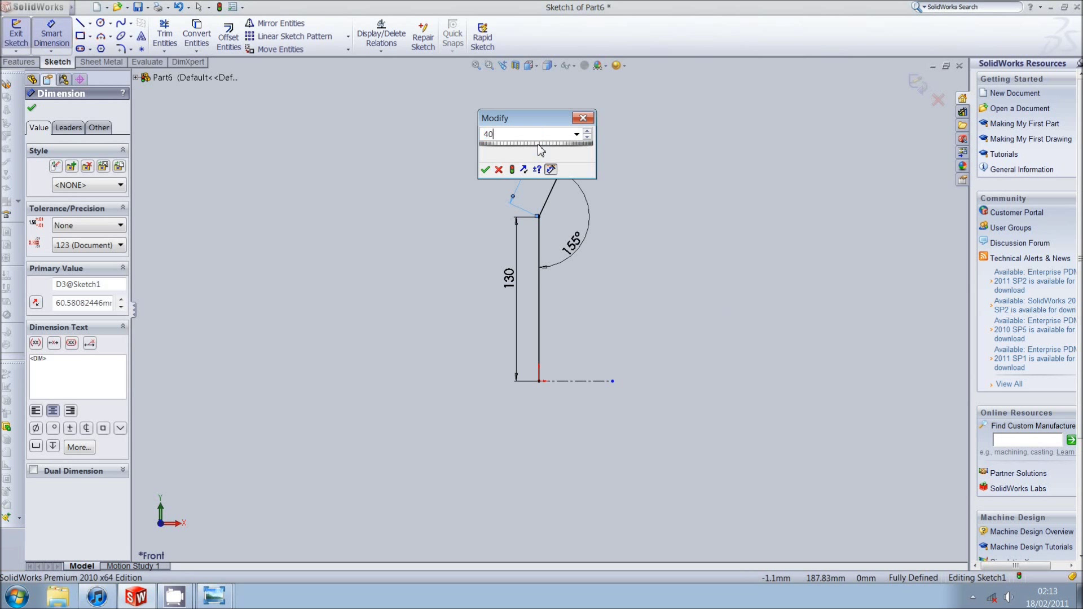
key(Return)
Add a short horizontal line at the slanted line's end, dimensioned 3 mm.
click(80, 22)
scroll(564, 144, down, 3)
click(555, 201)
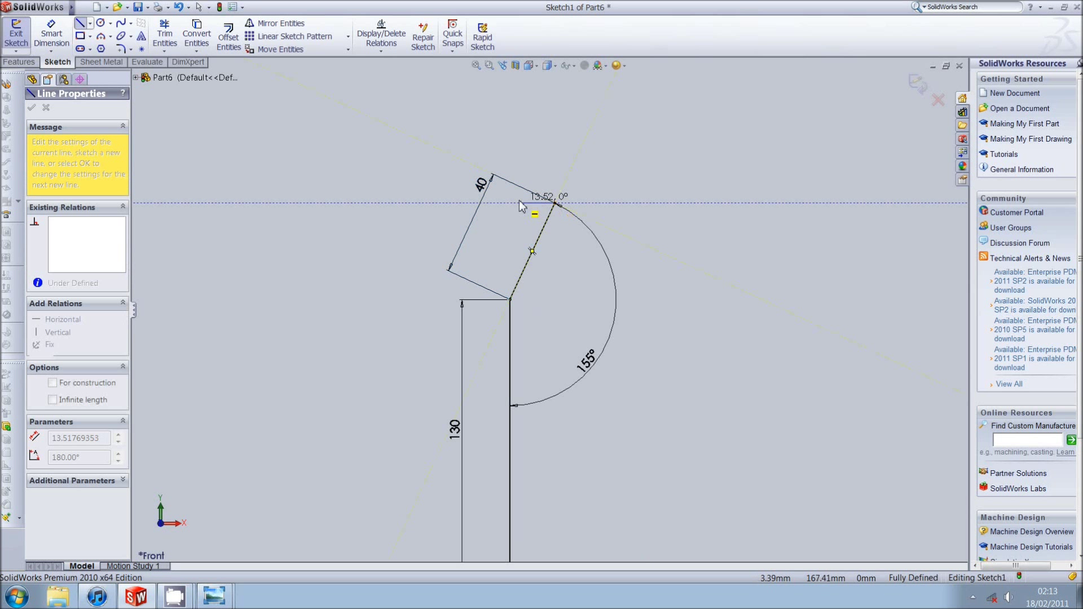
double_click(519, 202)
key(Escape)
click(52, 40)
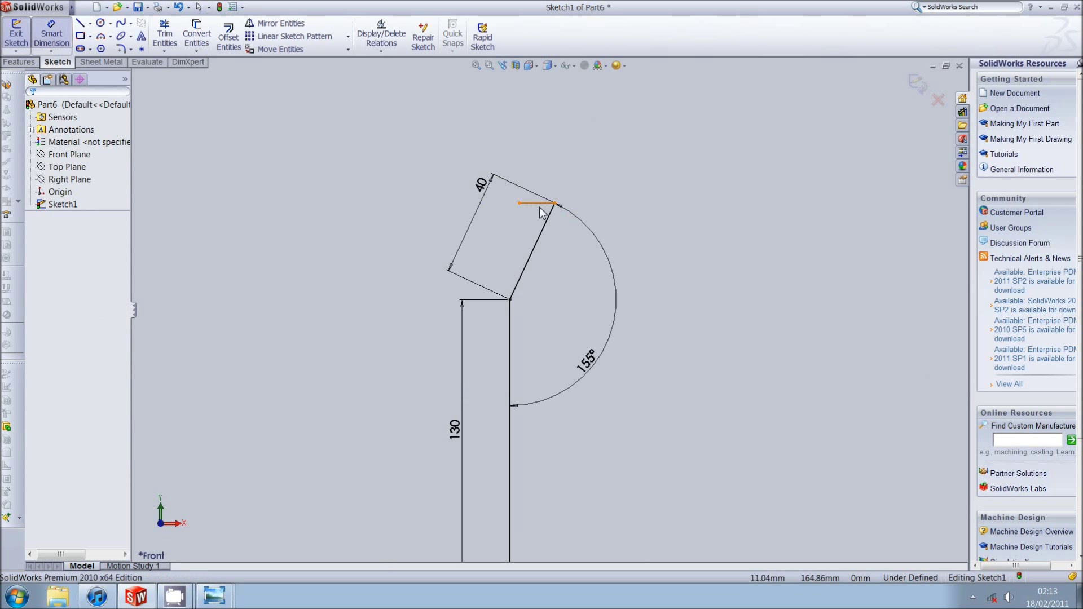
click(539, 203)
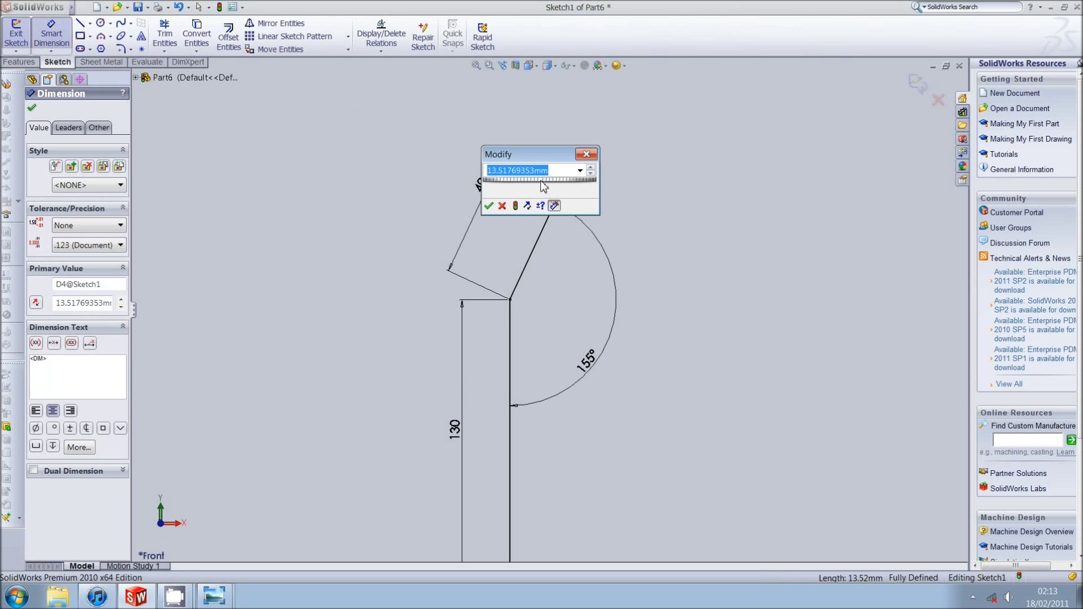
text(3.)
key(Return)
Remove the 3 mm dimension from the short horizontal line.
scroll(549, 169, down, 3)
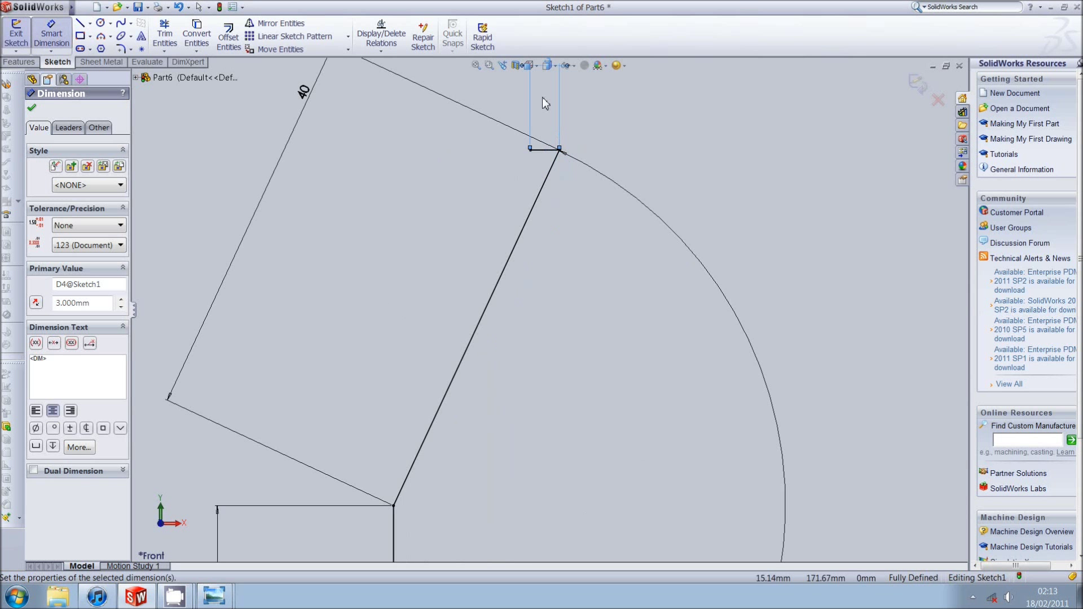
scroll(550, 170, up, 2)
key(Escape)
click(550, 170)
key(Delete)
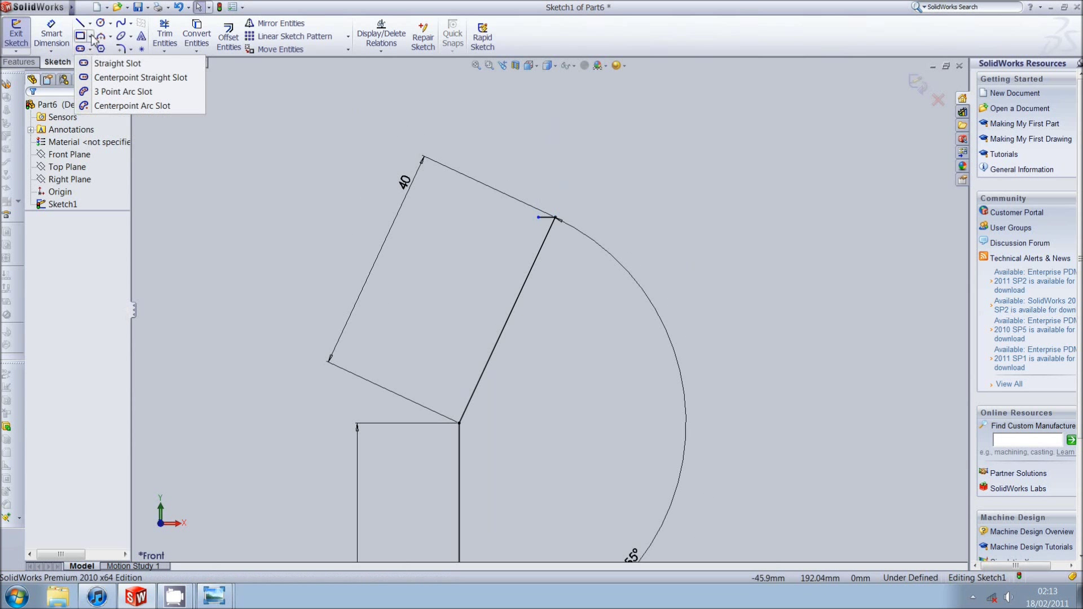
Draw a short vertical line upward at the step and dimension it 1.5 mm.
click(80, 22)
click(538, 217)
click(538, 190)
key(Escape)
key(d)
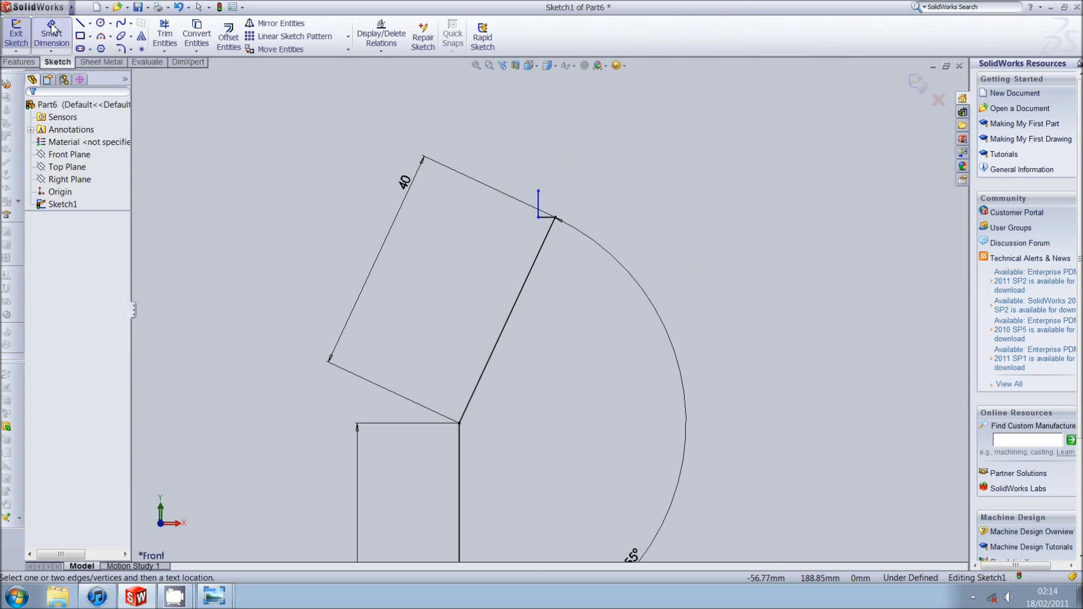
click(539, 204)
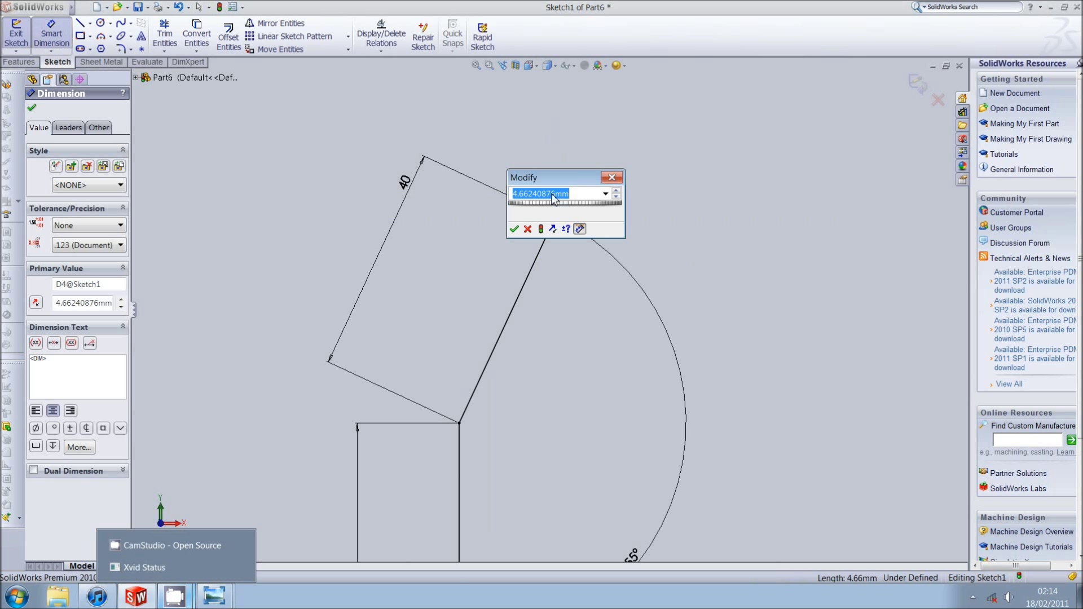
text(1.5)
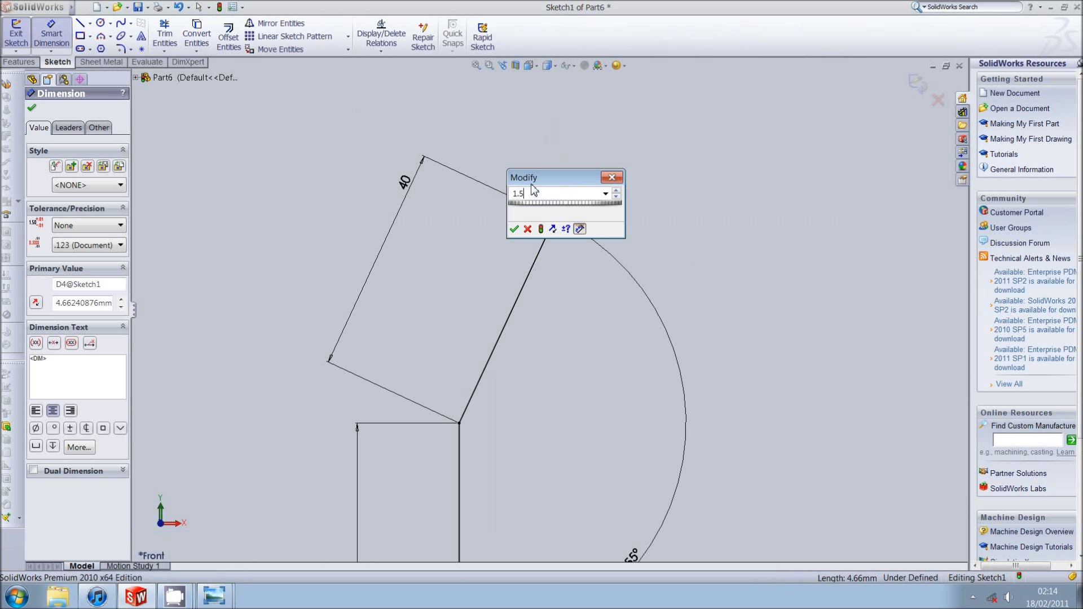
key(Return)
key(Escape)
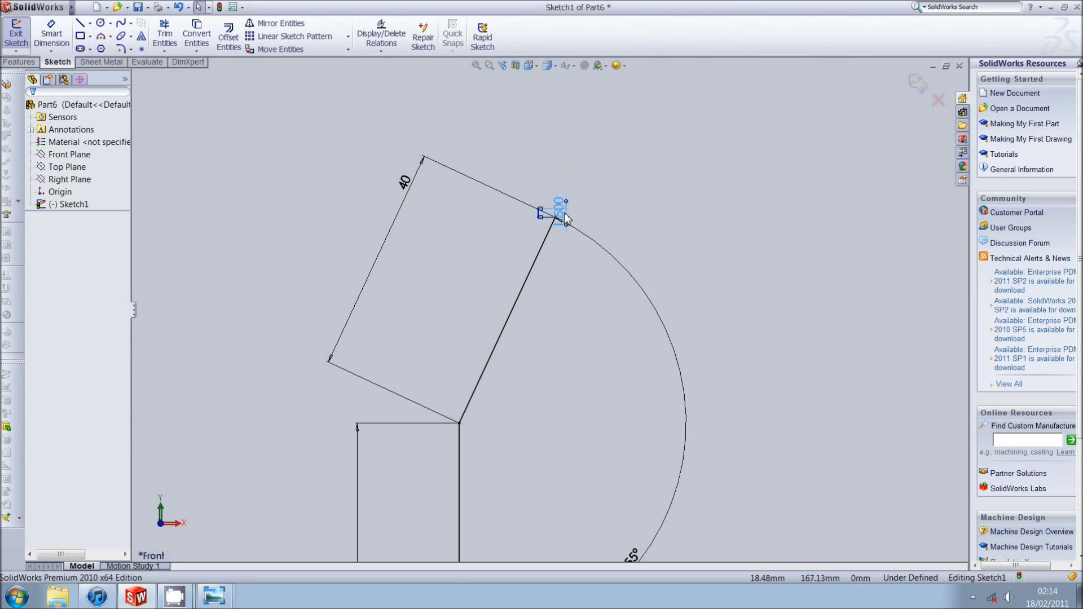
Delete the unwanted sketch lines and dimensions.
click(398, 208)
key(Delete)
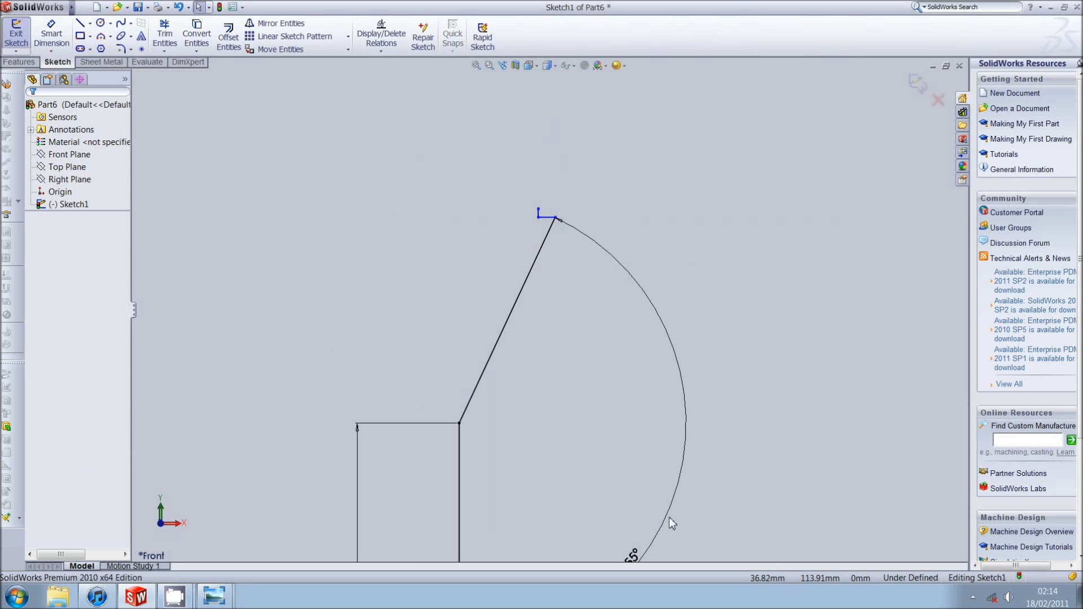
click(80, 26)
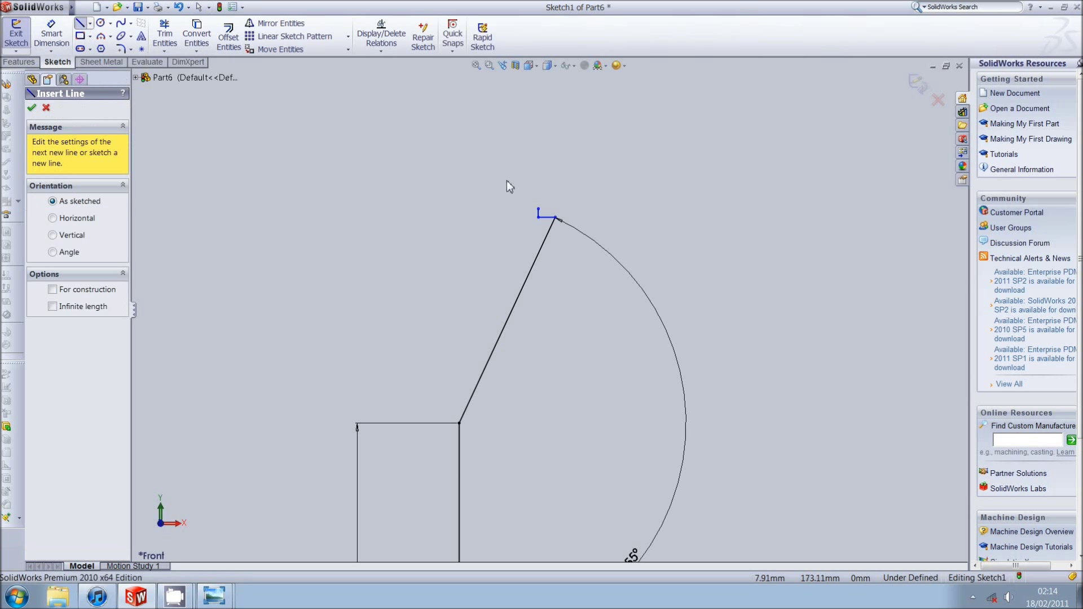
Draw a horizontal line leftward from the step's top, dimensioned 10.8 mm.
click(538, 209)
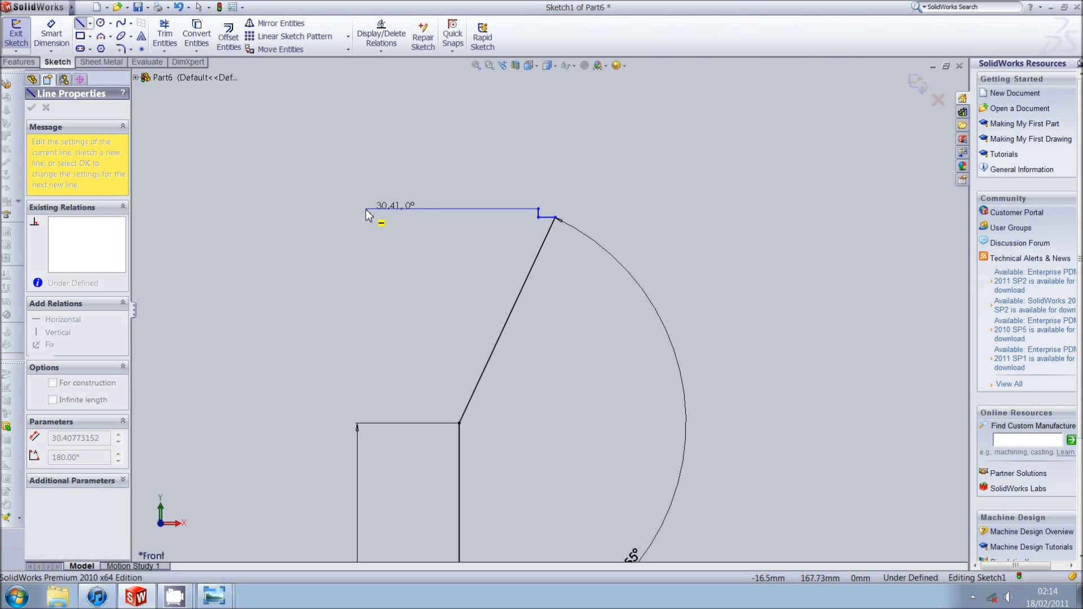
click(428, 209)
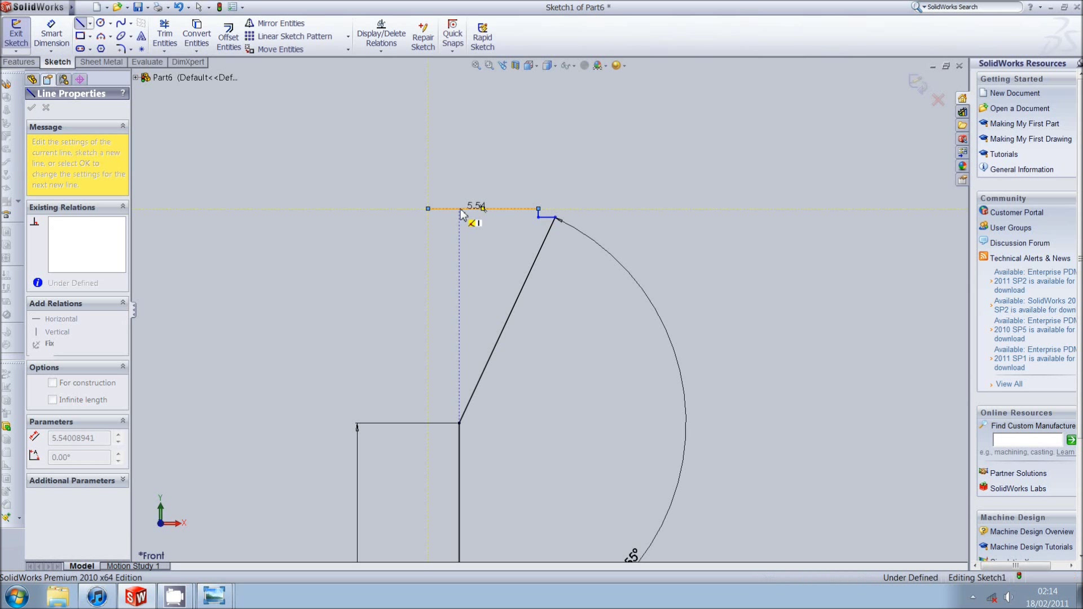
key(Escape)
click(52, 32)
click(490, 209)
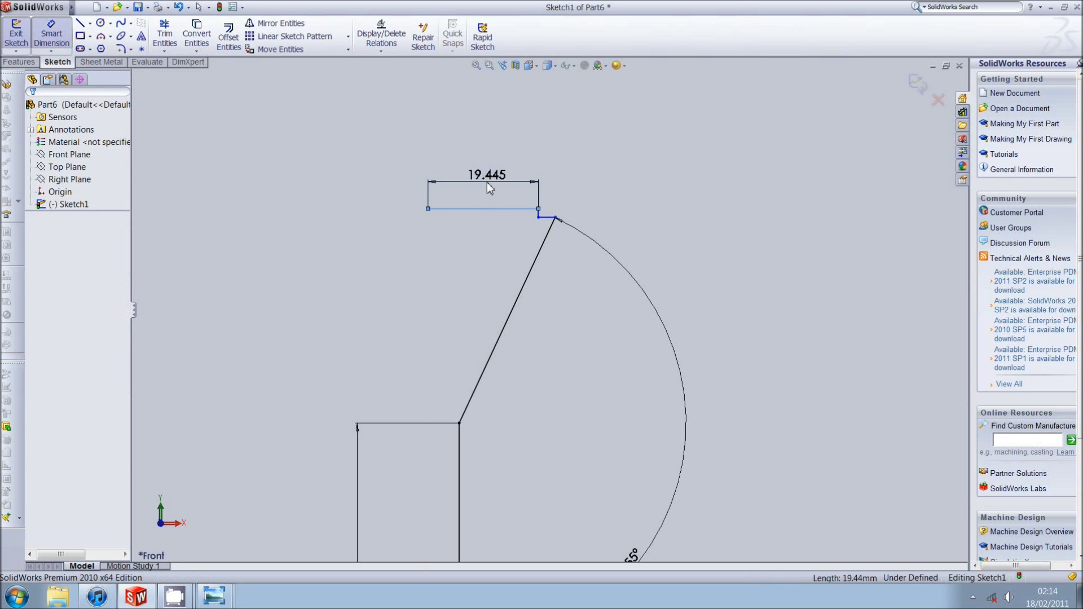
click(487, 184)
text(10.)
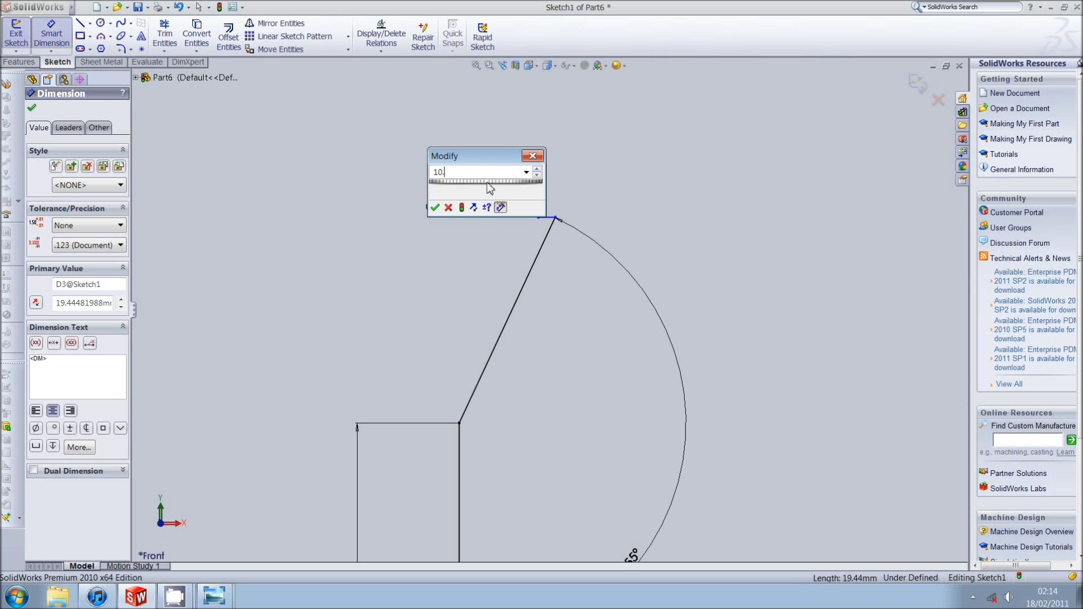
text(8)
key(Return)
Draw a vertical line rising 24 mm from the horizontal line's left end.
key(l)
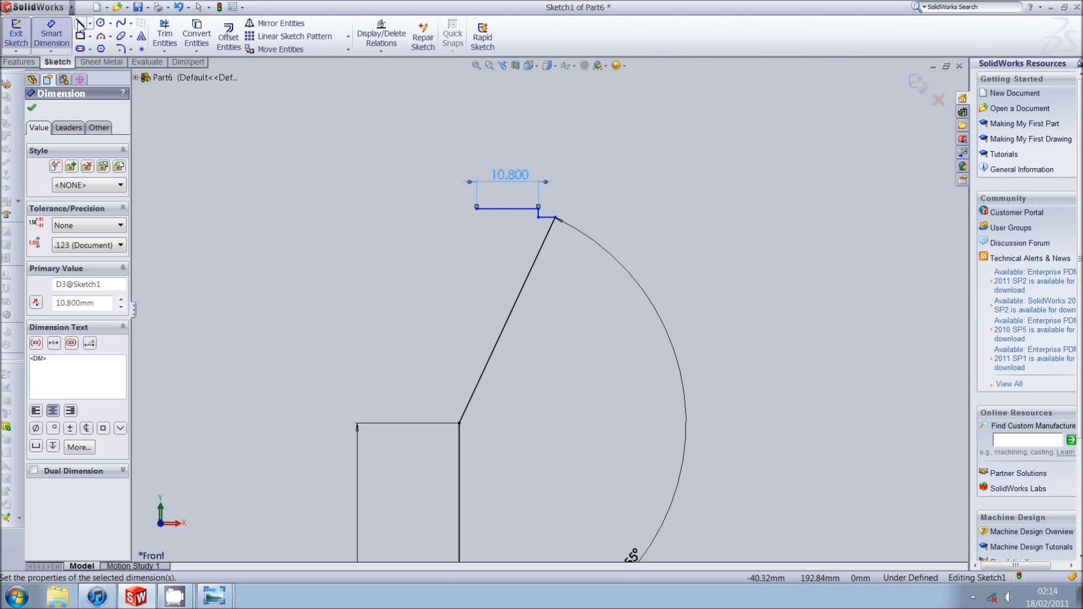
click(477, 208)
click(478, 114)
key(Escape)
key(d)
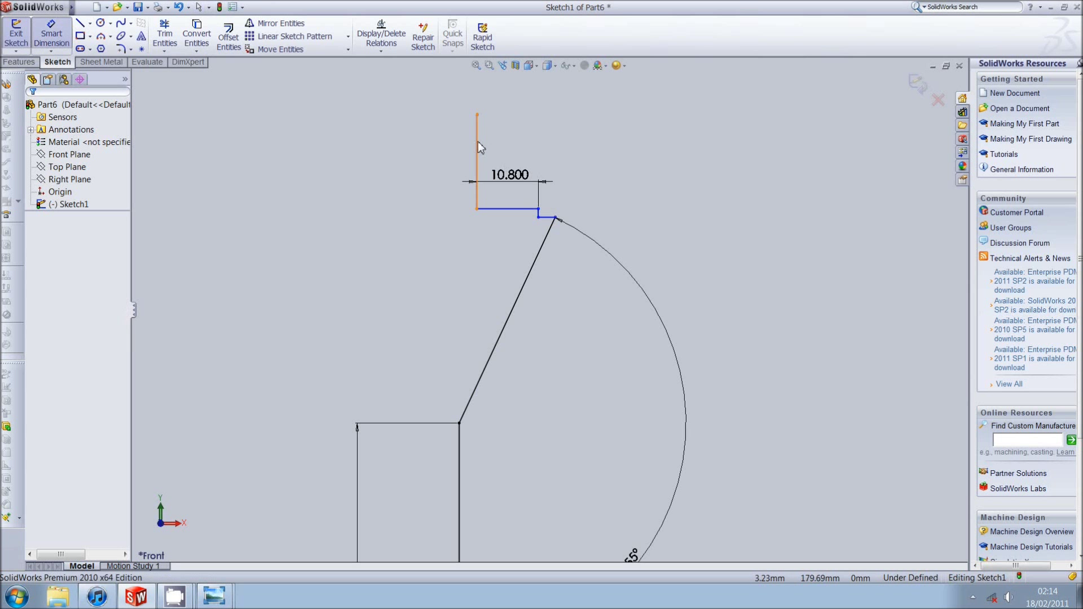
click(478, 146)
click(389, 170)
text(244)
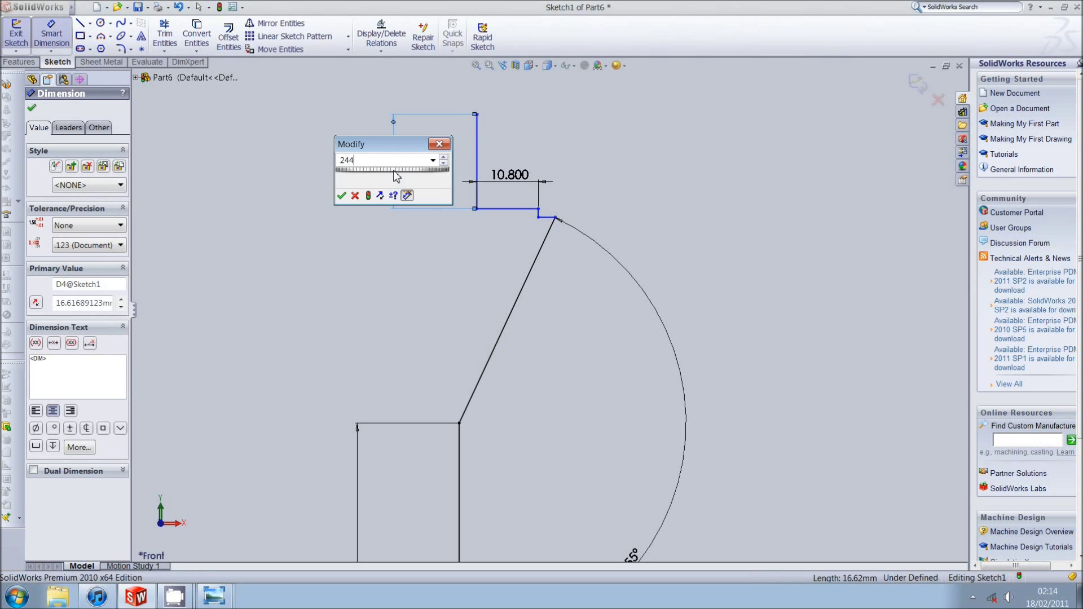
key(BackSpace)
key(Return)
scroll(493, 160, up, 2)
scroll(493, 160, down, 2)
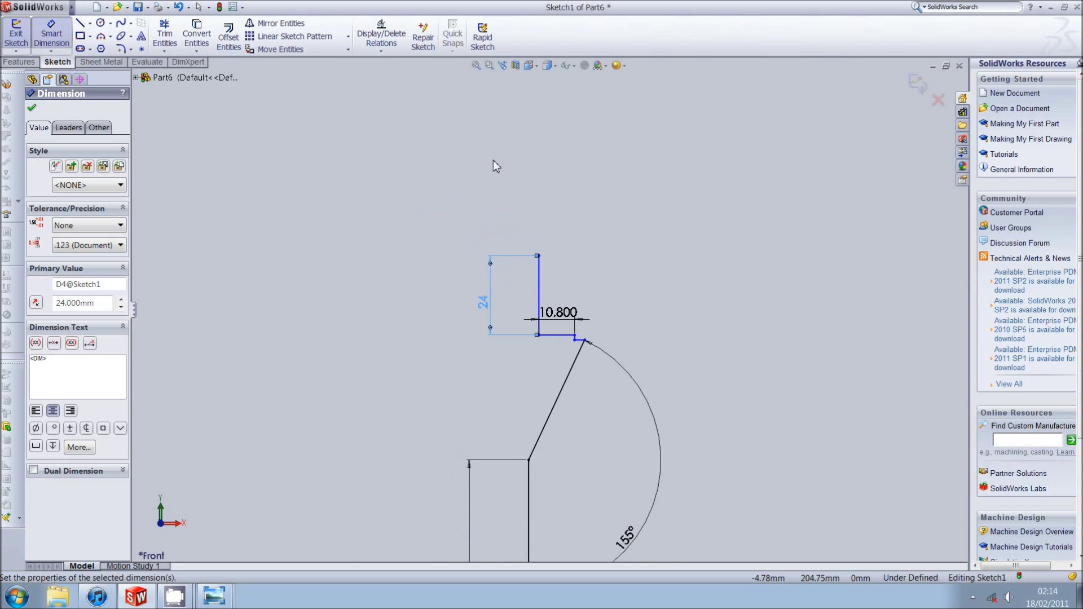
scroll(493, 160, down, 1)
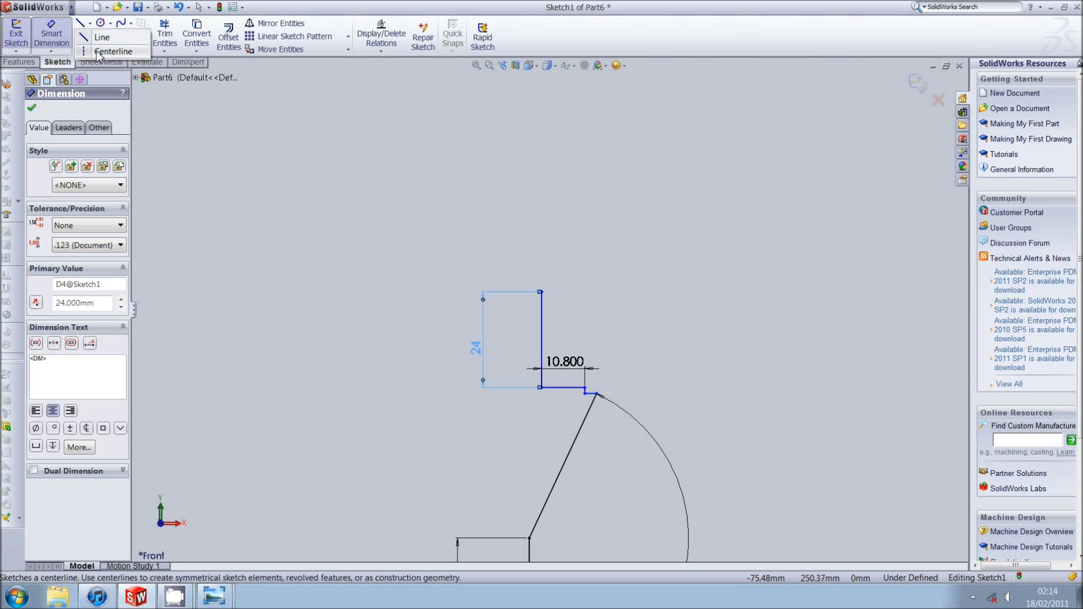
Add a short centerline above the vertical line's top, dimensioned 2.2 mm.
click(81, 23)
click(540, 292)
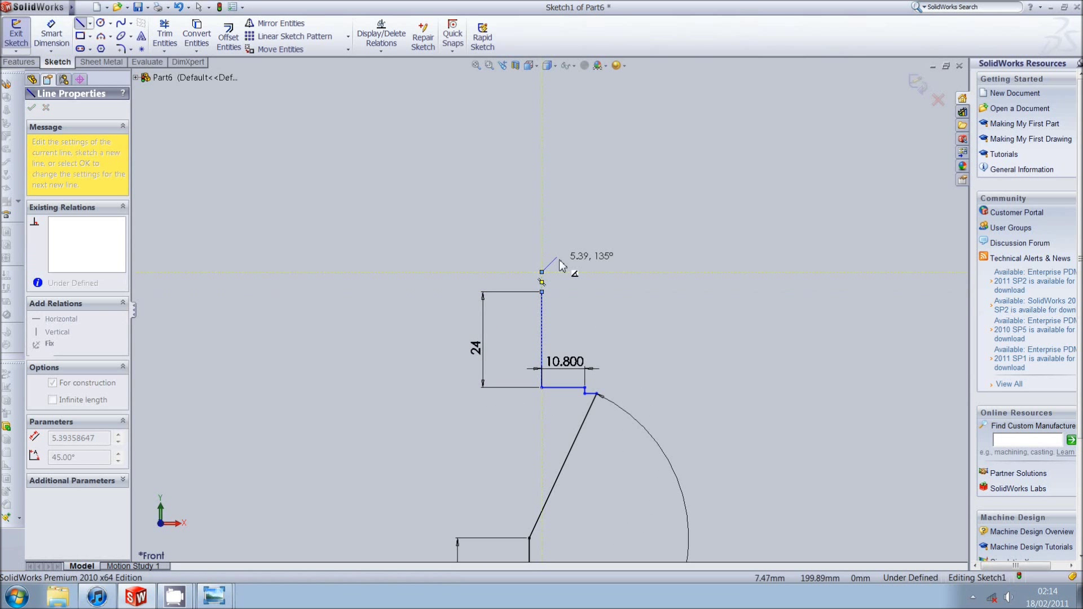
click(541, 273)
key(Escape)
scroll(170, 105, down, 1)
click(51, 39)
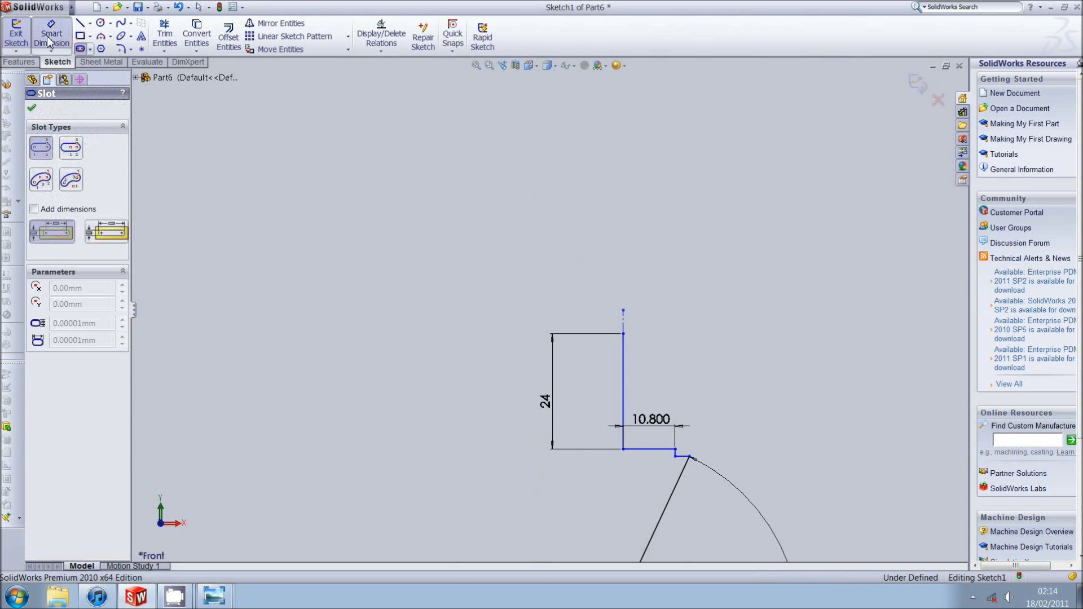
click(623, 320)
click(654, 333)
text(2.2)
key(Return)
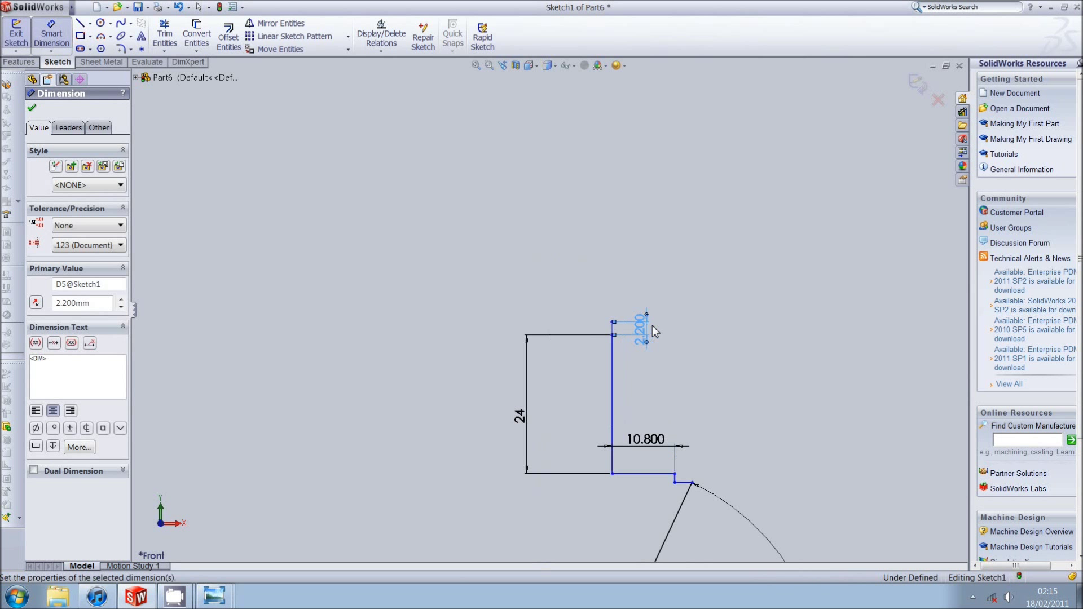
Delete the 2.2 mm centerline dimension.
scroll(632, 327, down, 3)
key(Escape)
click(623, 326)
key(Delete)
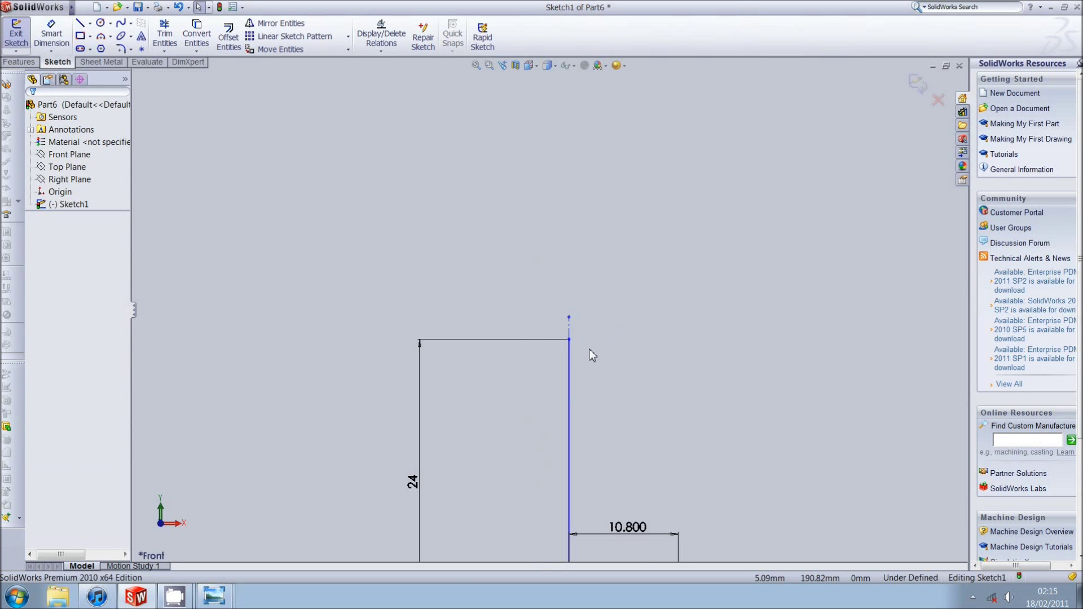
Draw a 2.2 mm radius circle centred on the centerline's top end.
click(110, 23)
click(569, 317)
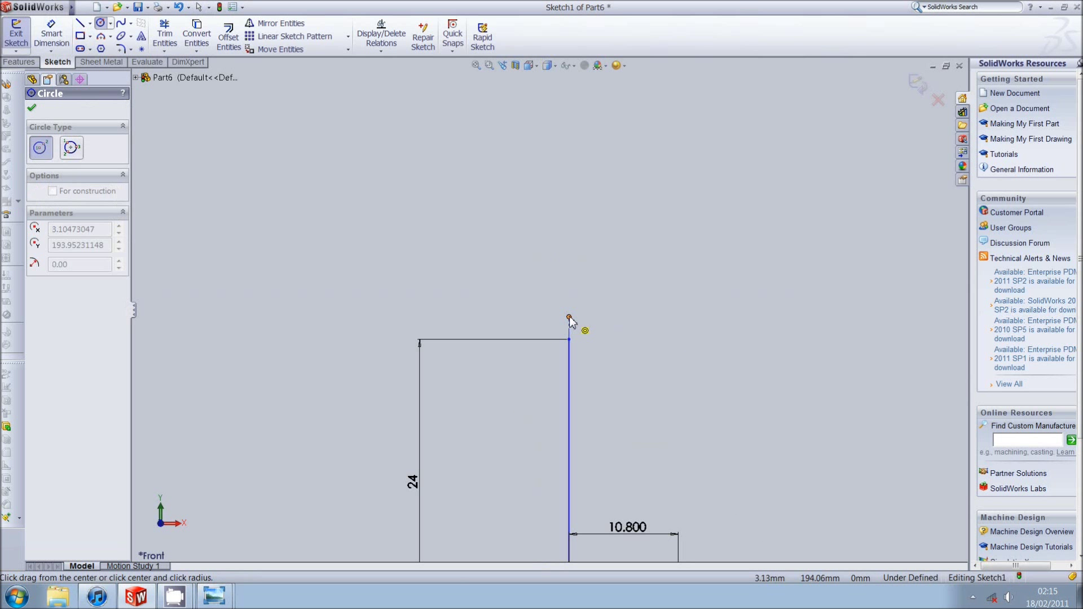
click(568, 339)
key(Escape)
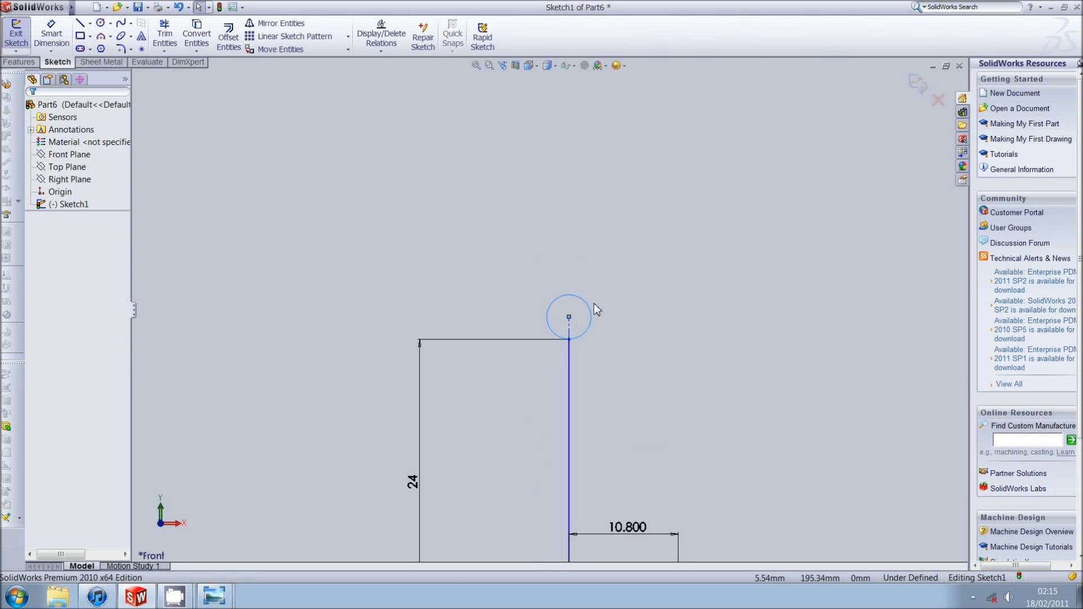
Draw a horizontal line from the circle's top, dimensioned 12.5 mm.
click(89, 23)
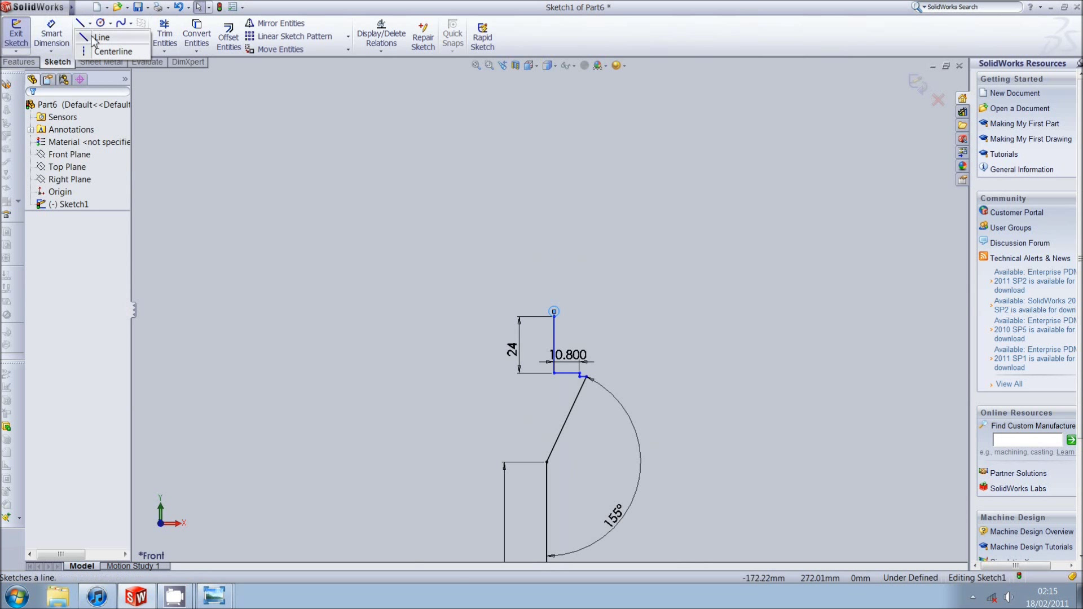
click(80, 23)
scroll(637, 334, up, 3)
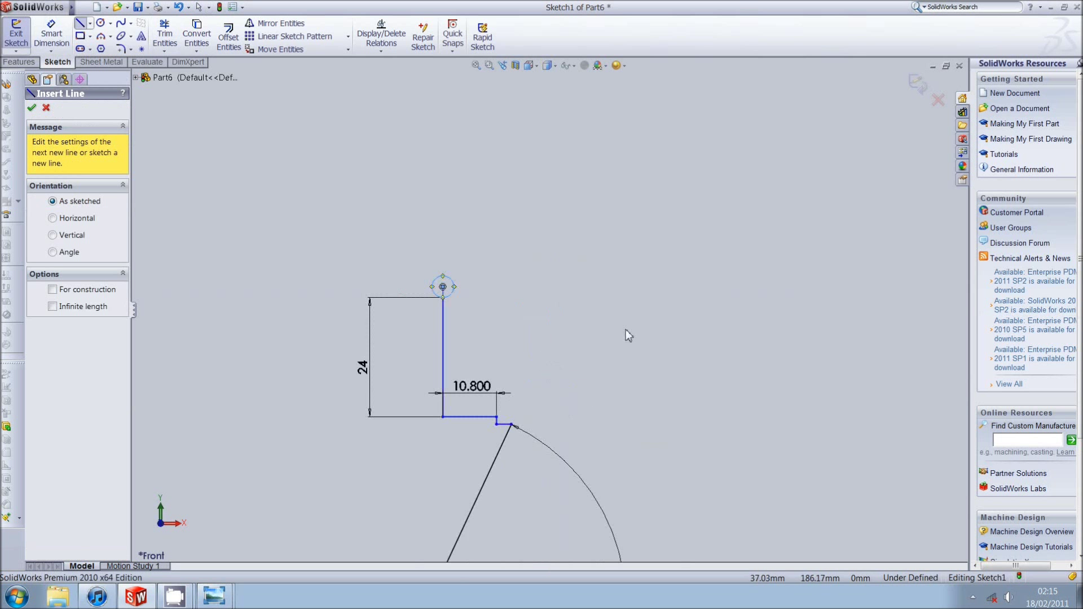
scroll(620, 333, up, 2)
click(402, 264)
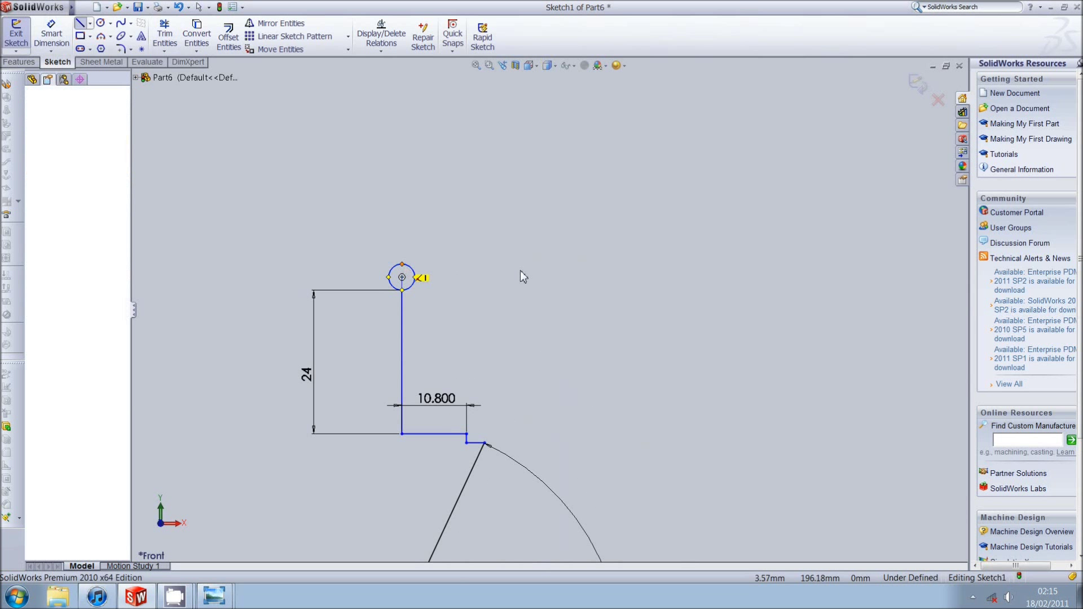
click(562, 264)
key(Escape)
click(52, 33)
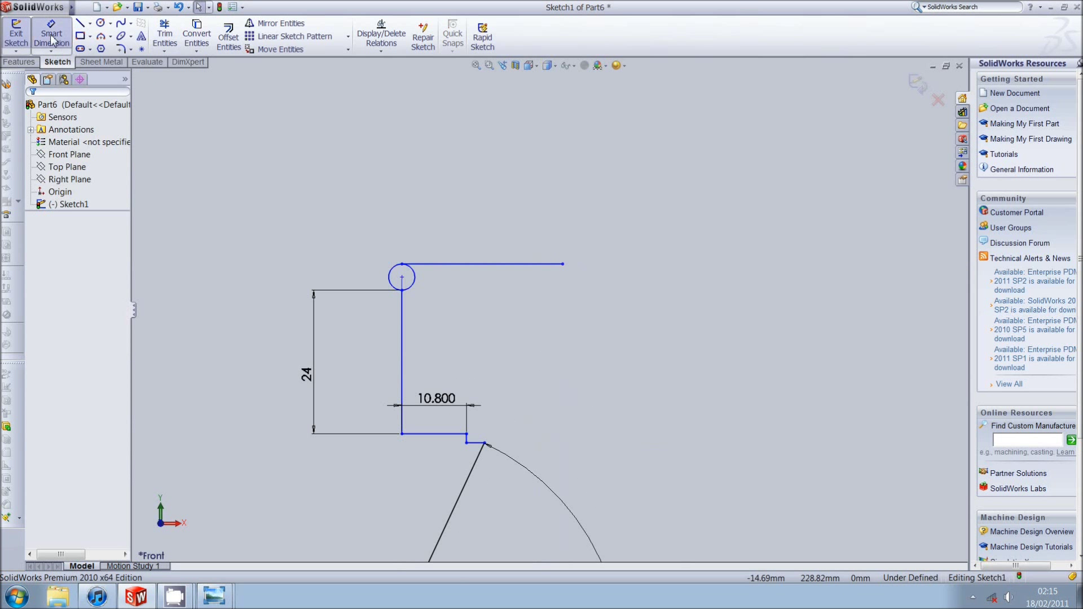
click(485, 264)
click(476, 228)
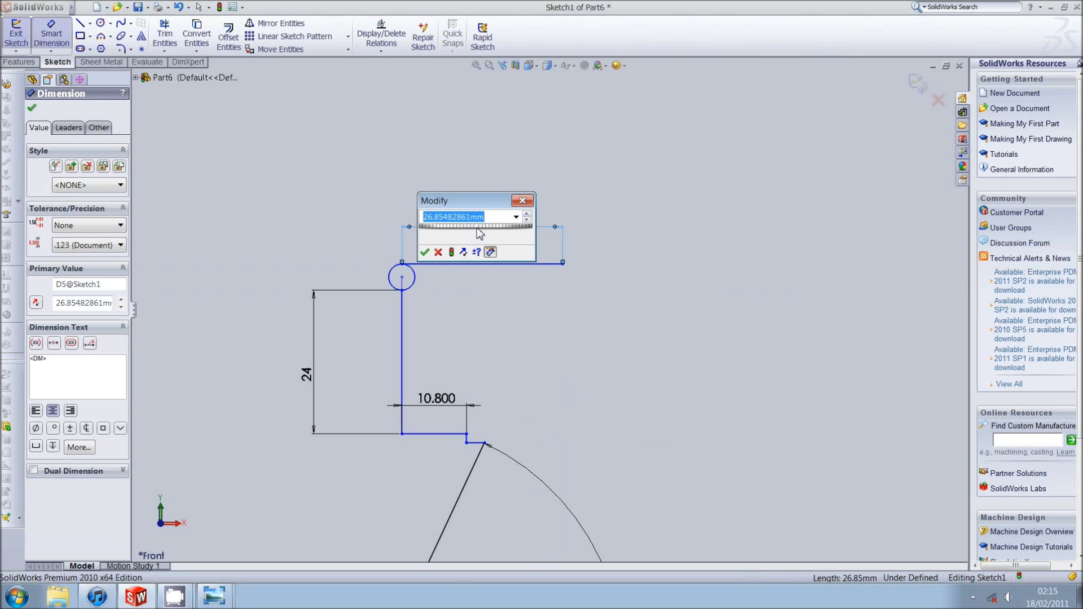
text(12.5)
key(Return)
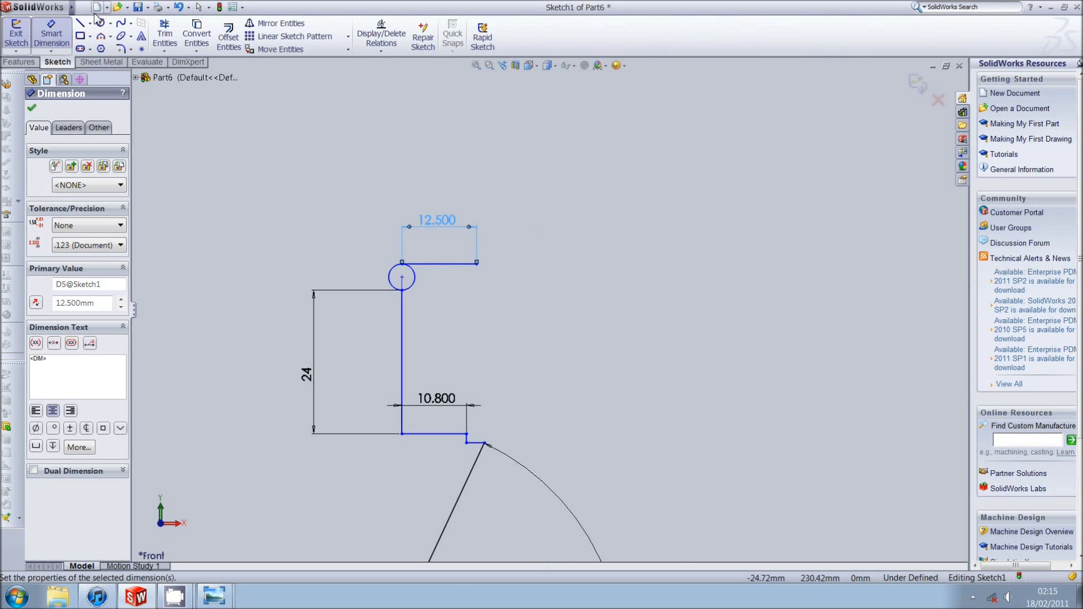
Trim away the right half of the circle, leaving a semicircular arc.
click(157, 39)
click(415, 277)
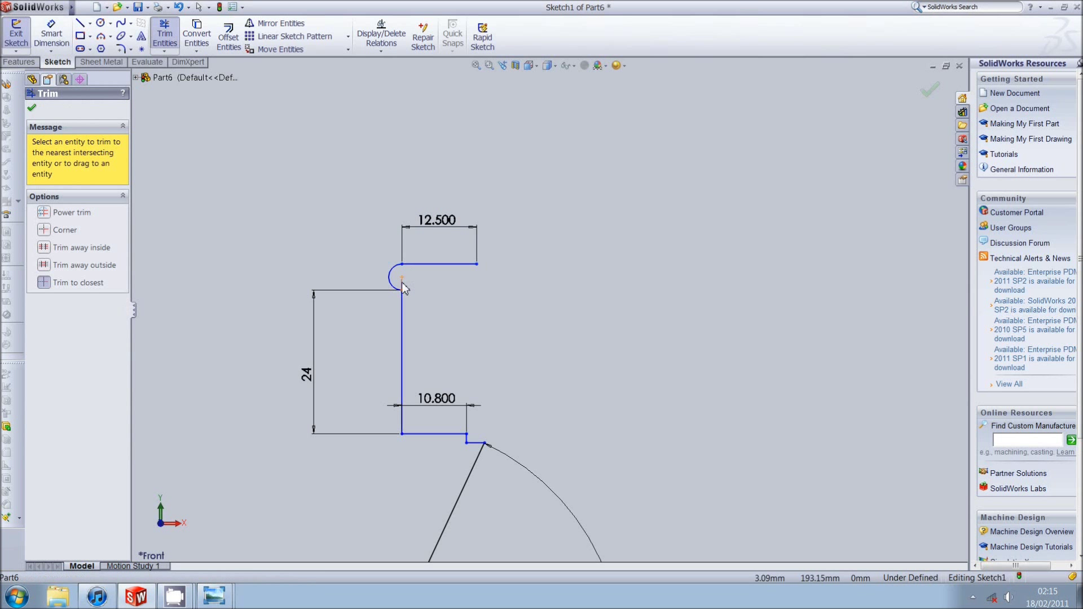
click(80, 24)
Drop a 26.2 mm vertical line from the 12.5 mm line's right end and pan to show everything.
click(477, 264)
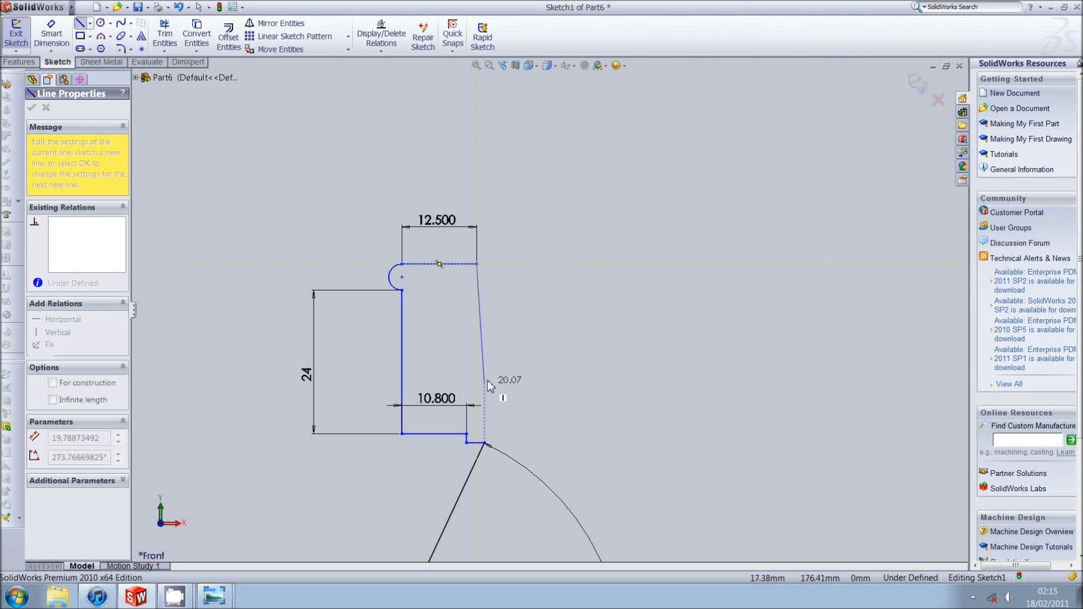
click(477, 345)
click(51, 34)
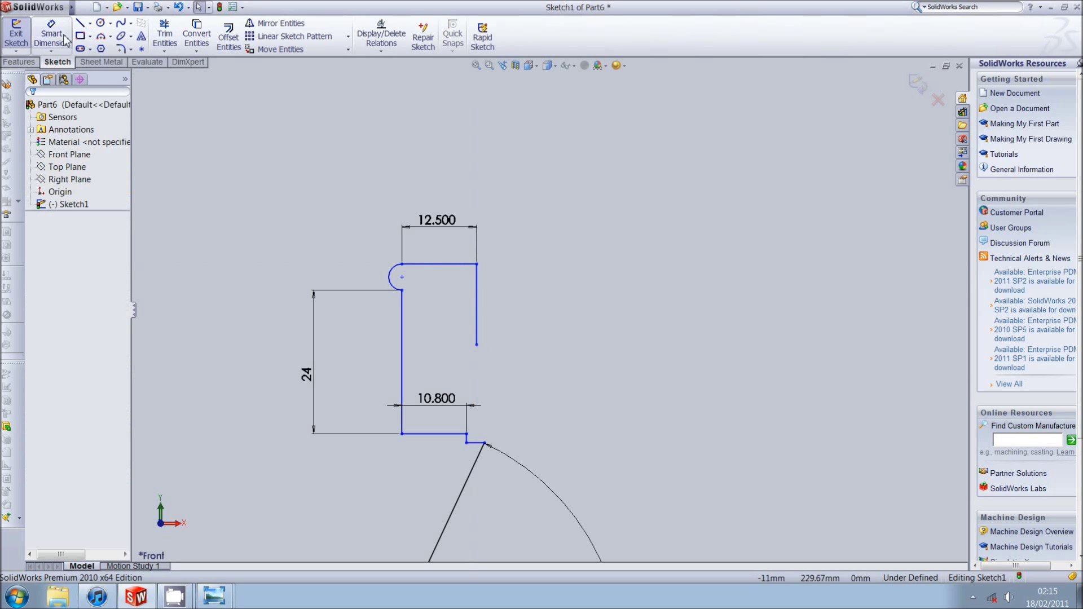
click(479, 289)
click(492, 302)
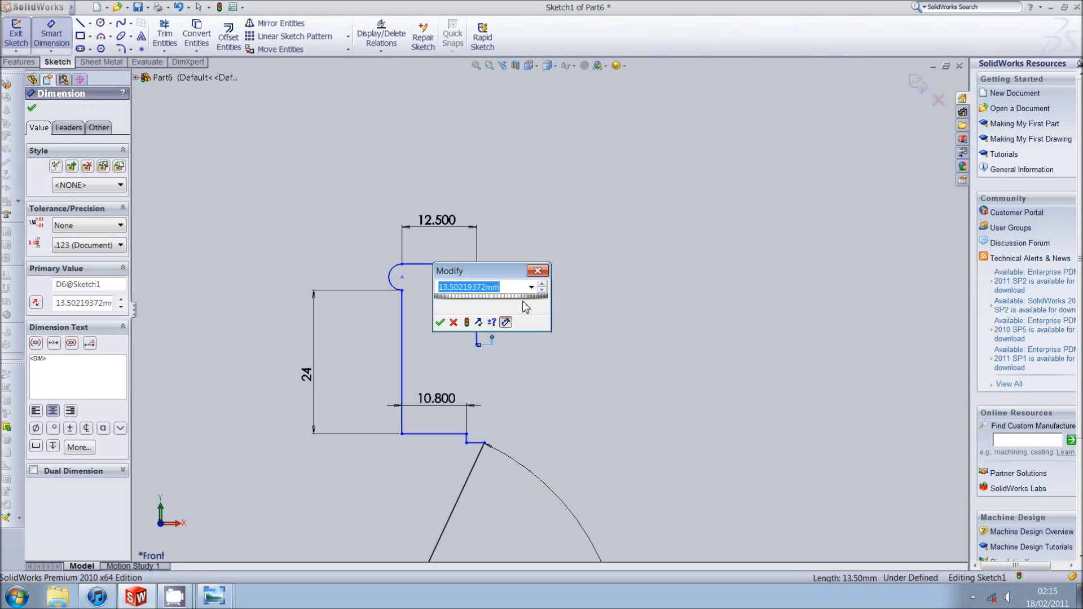
text(26.2)
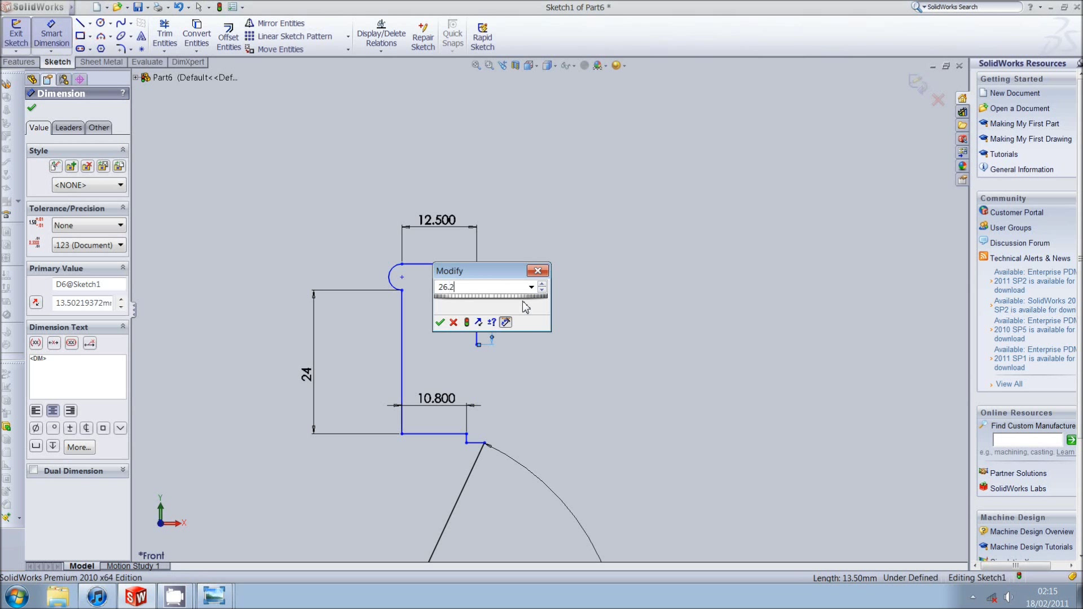
key(Return)
scroll(541, 305, up, 3)
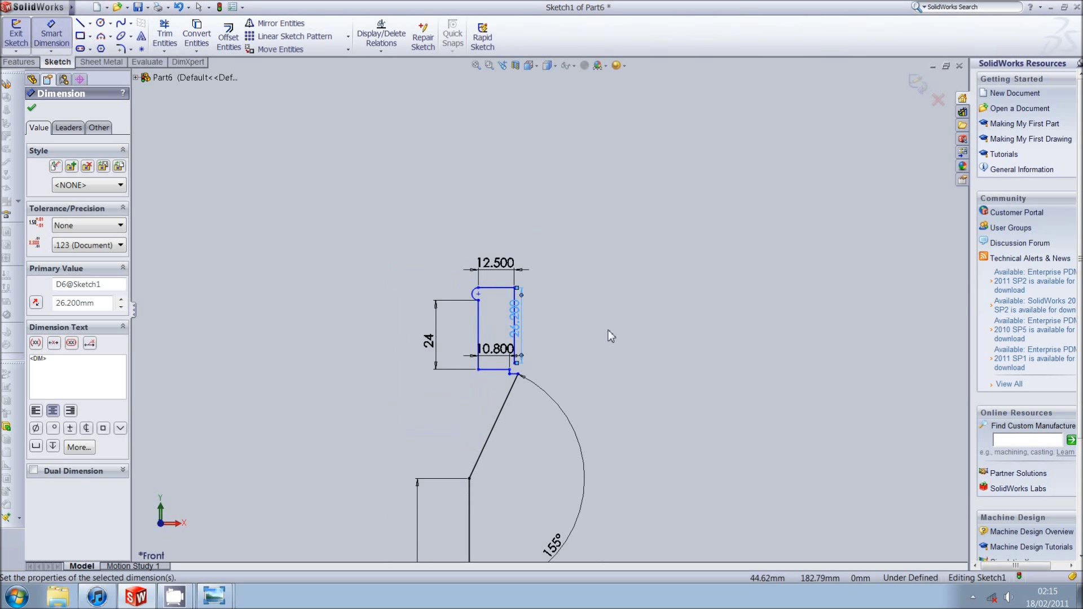
ctrl+middle_drag(440, 340, 209, 283)
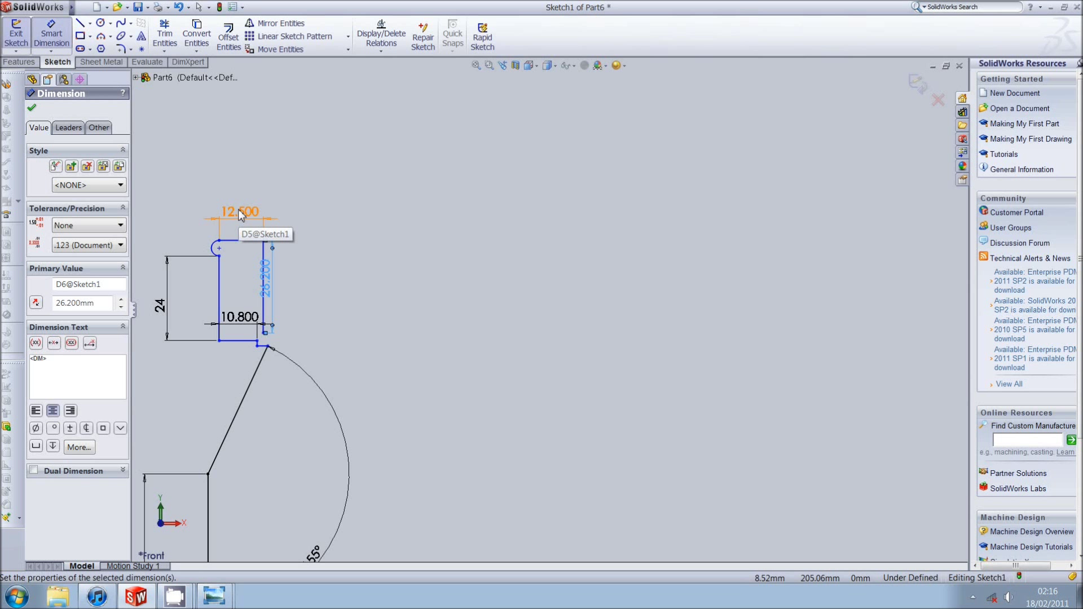
Draw a long horizontal line from the profile endpoint and dimension it 142 mm.
key(l)
scroll(279, 347, down, 2)
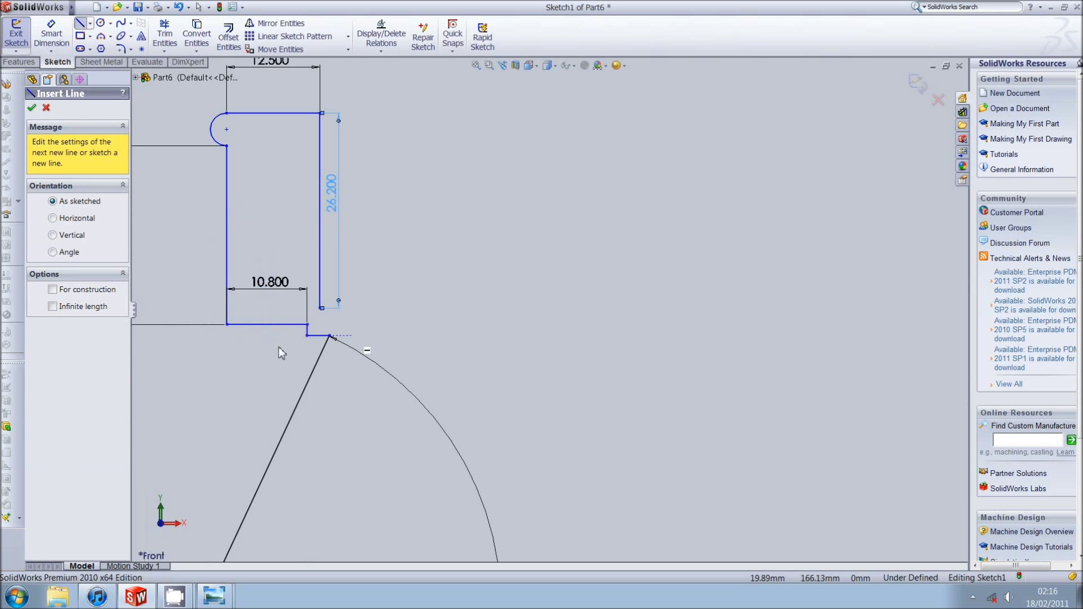
click(321, 308)
scroll(552, 380, up, 1)
scroll(774, 322, up, 1)
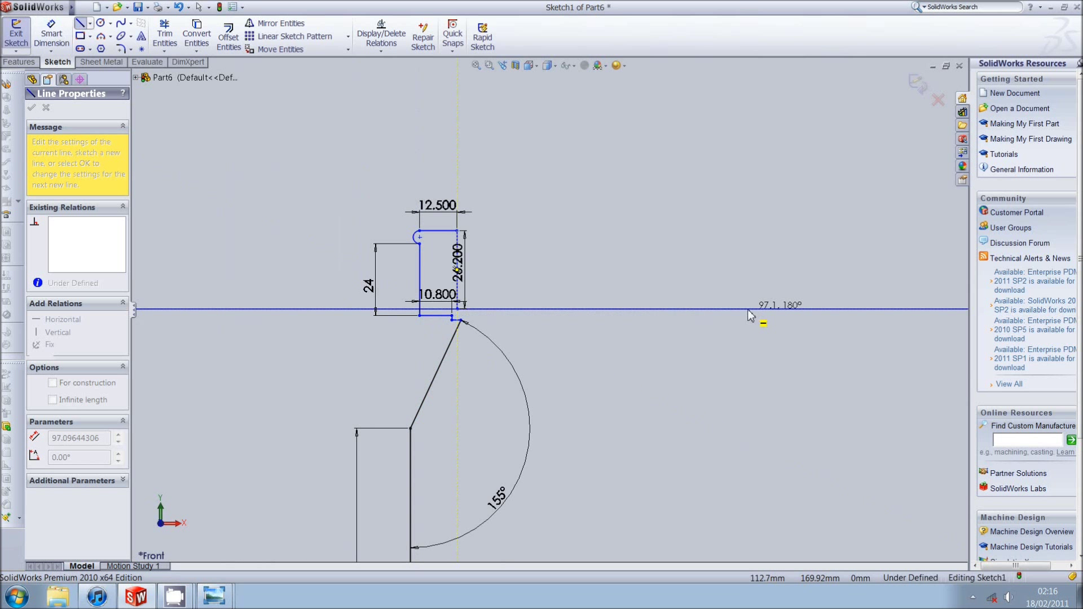
click(747, 309)
key(Escape)
key(d)
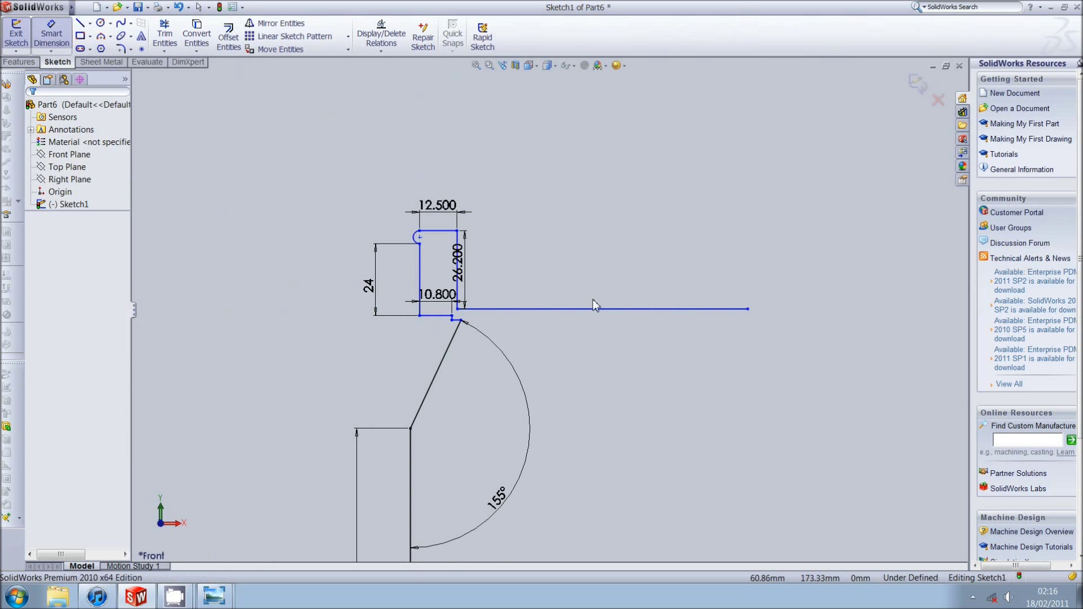
click(594, 310)
click(579, 273)
text(142)
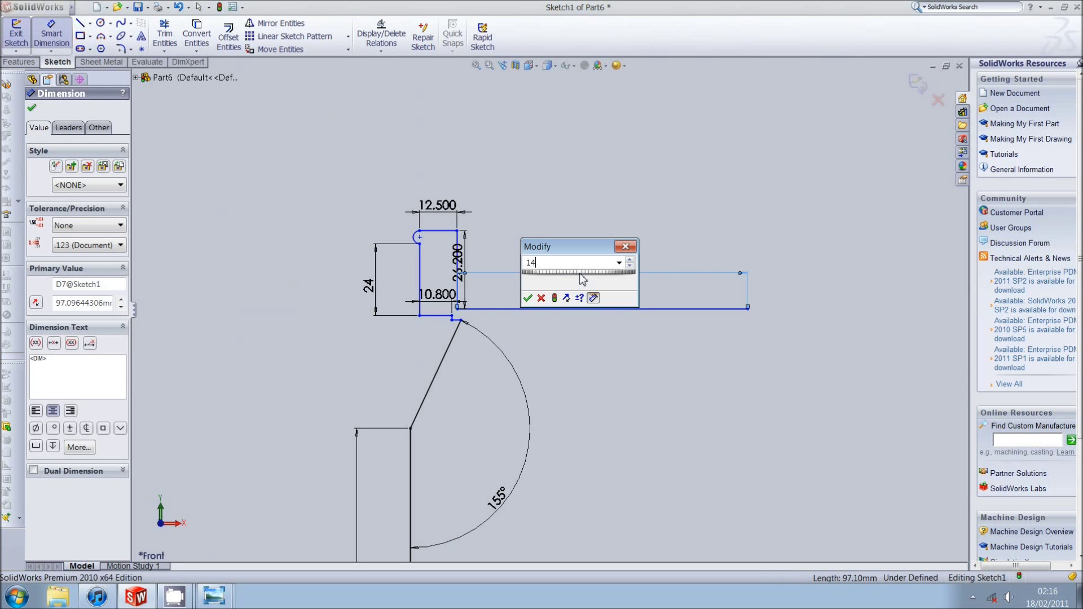
key(Return)
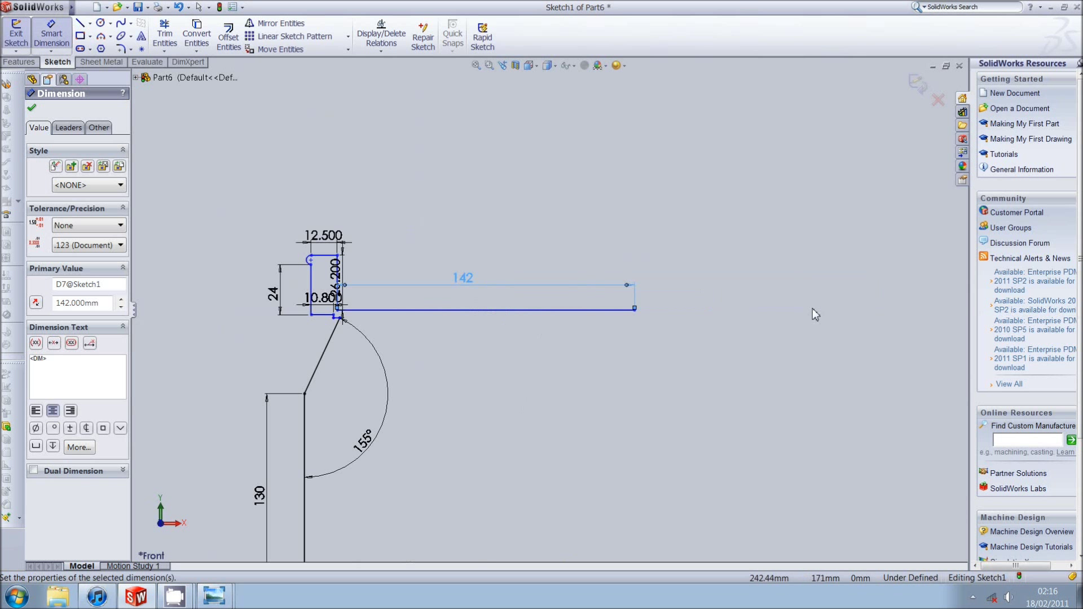
Add a vertical line rising from its right end, dimensioned 28 mm.
click(635, 309)
click(635, 241)
key(Escape)
click(51, 34)
click(635, 277)
click(581, 275)
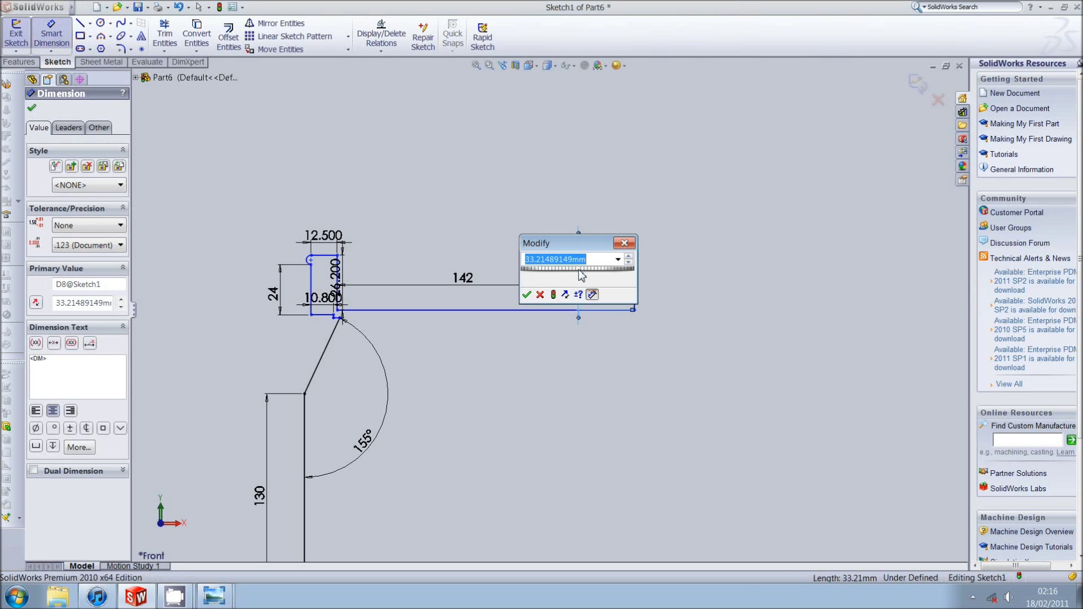
text(28)
key(Return)
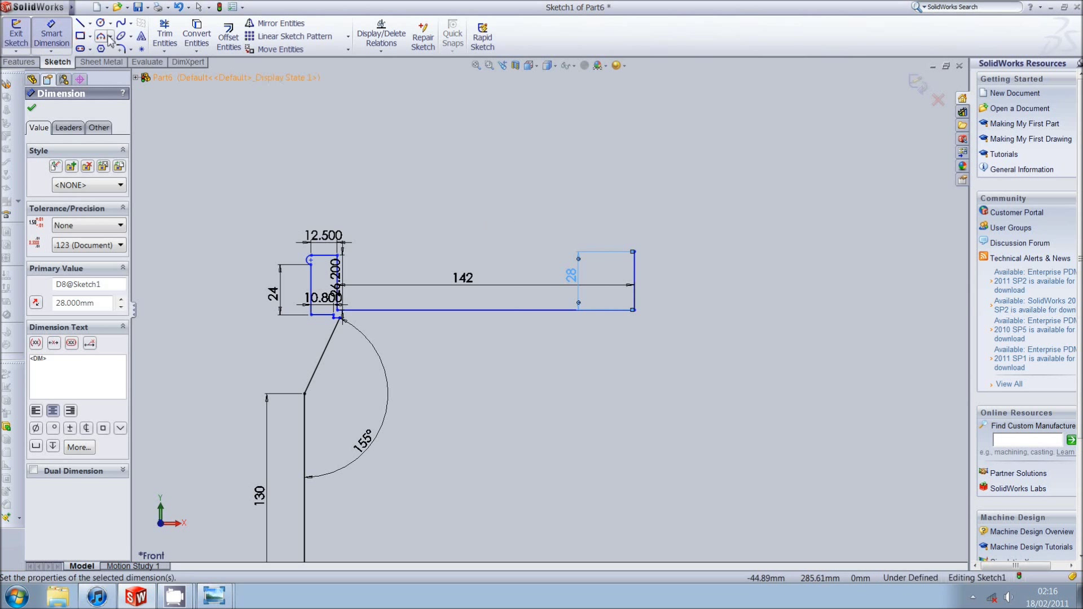
Draw a short top edge from the 28 mm line and dimension it 13 mm.
click(80, 23)
click(634, 251)
click(654, 251)
click(51, 34)
click(643, 252)
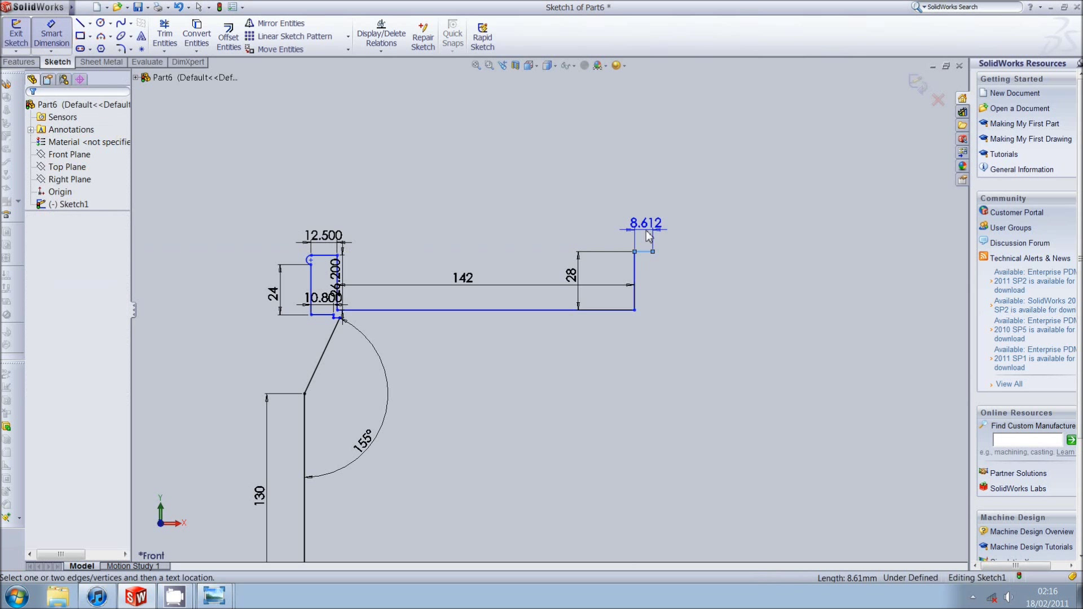
click(645, 231)
text(134)
key(Return)
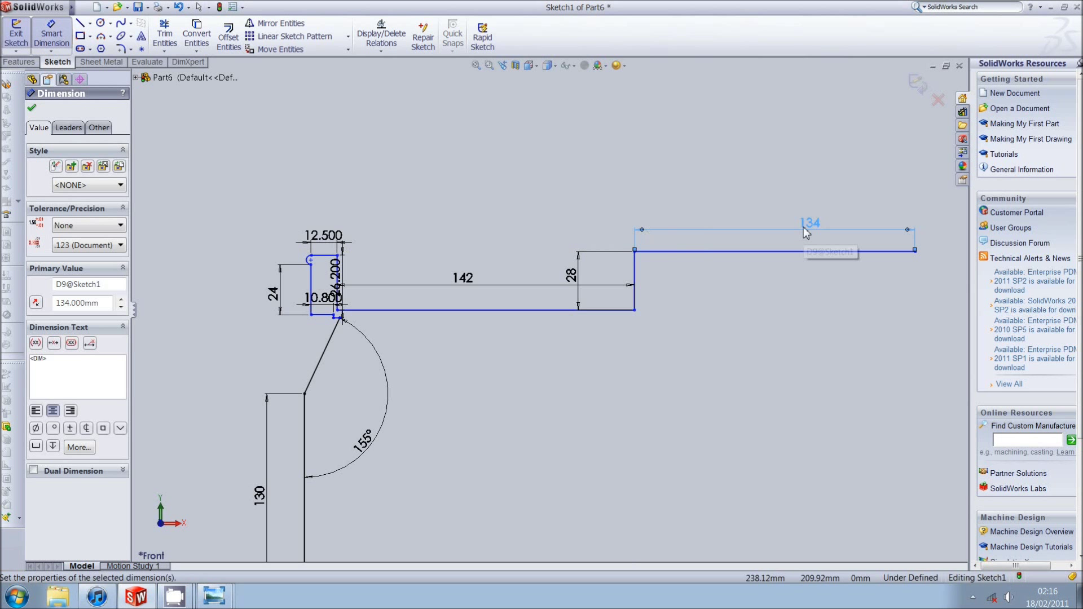
double_click(805, 224)
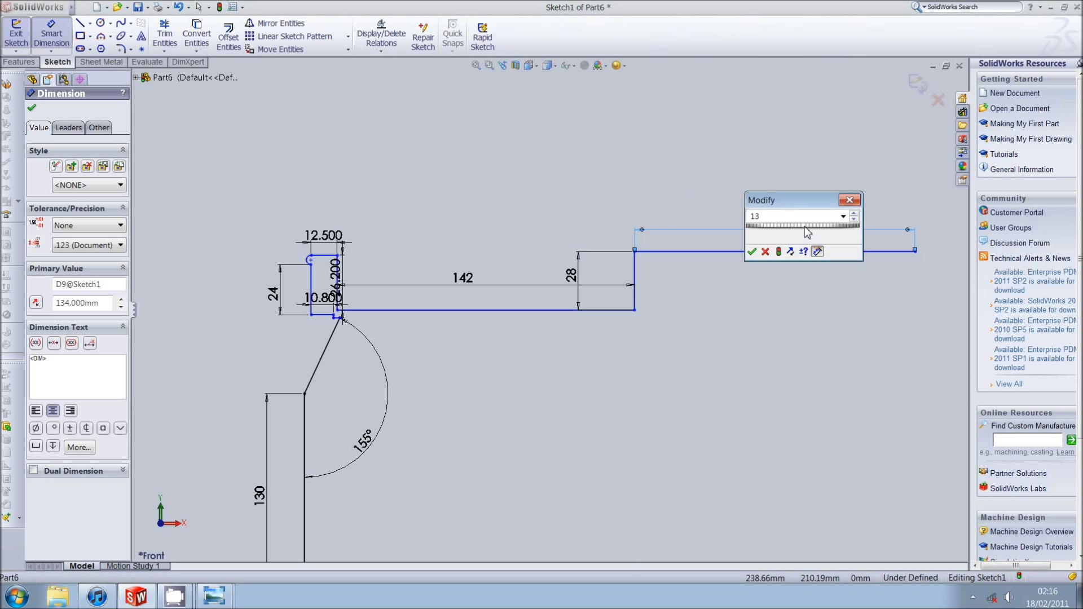
key(Return)
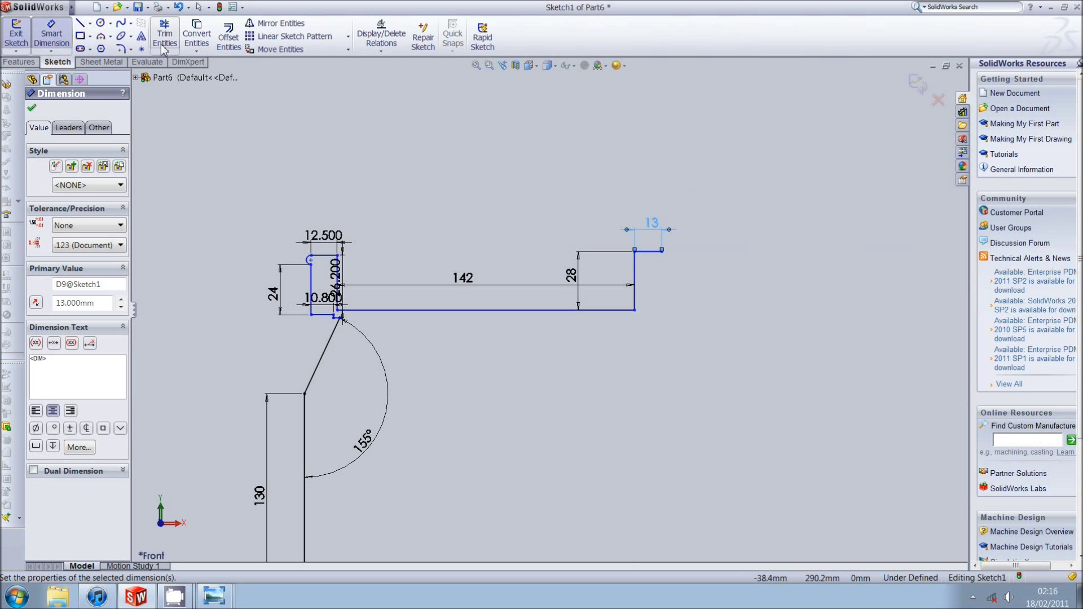
click(80, 23)
Draw a vertical drop from the end of the 13 mm line and dimension it 40 mm.
click(661, 252)
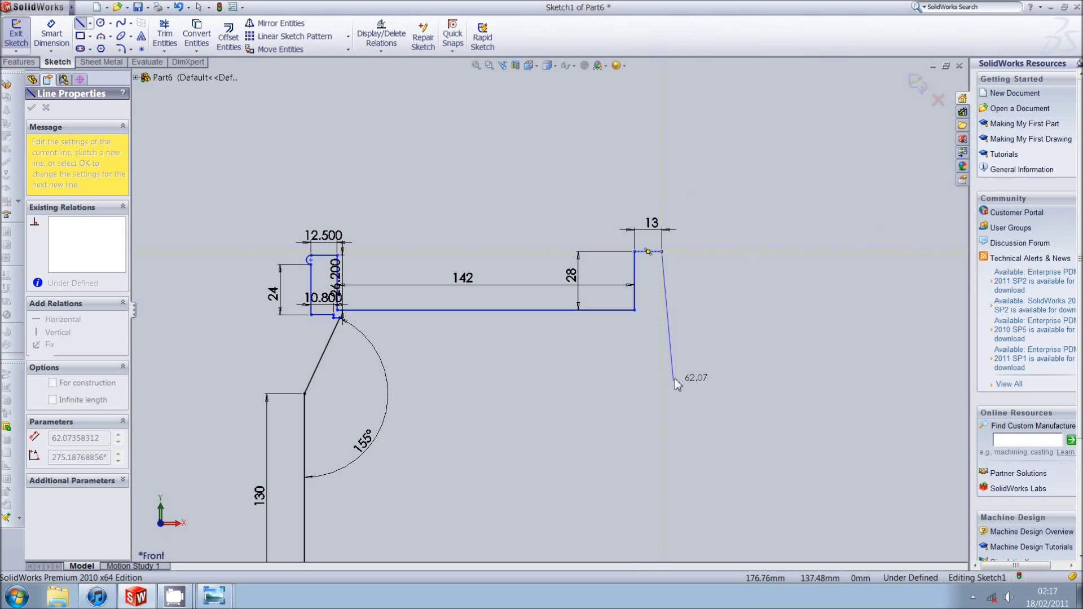
click(662, 343)
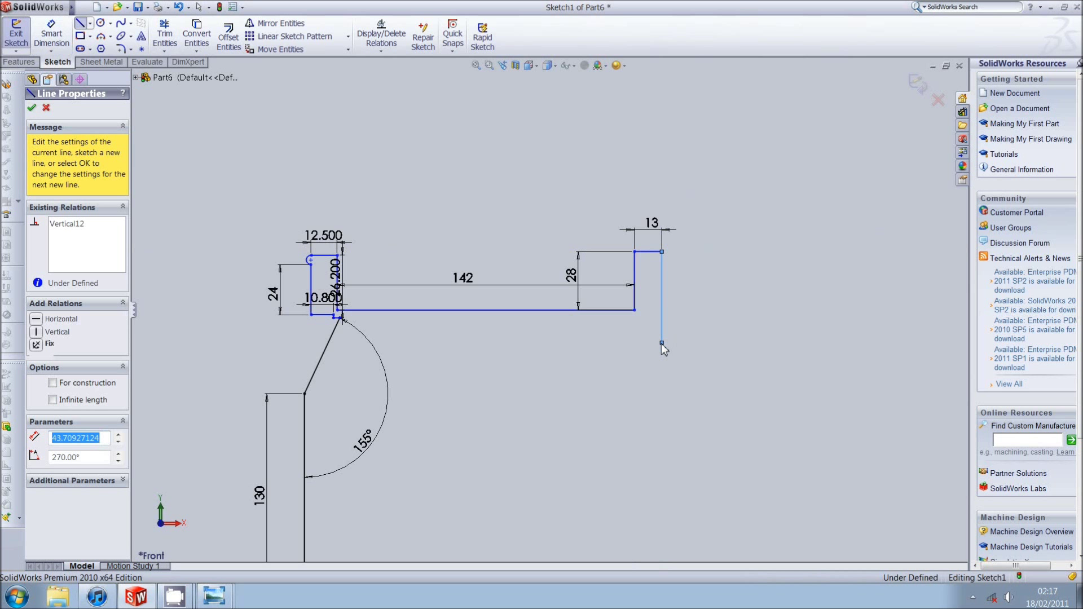
right_drag(662, 344, 682, 324)
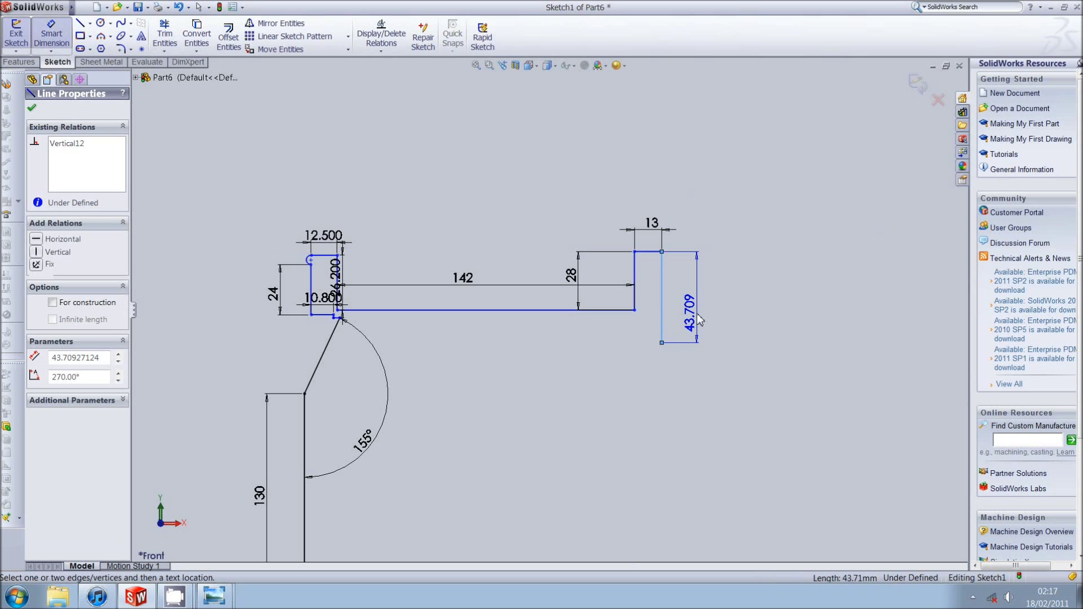
click(699, 319)
text(40)
key(Return)
Draw a horizontal return line back toward the hub, dimensioned 141 mm.
click(80, 22)
click(662, 336)
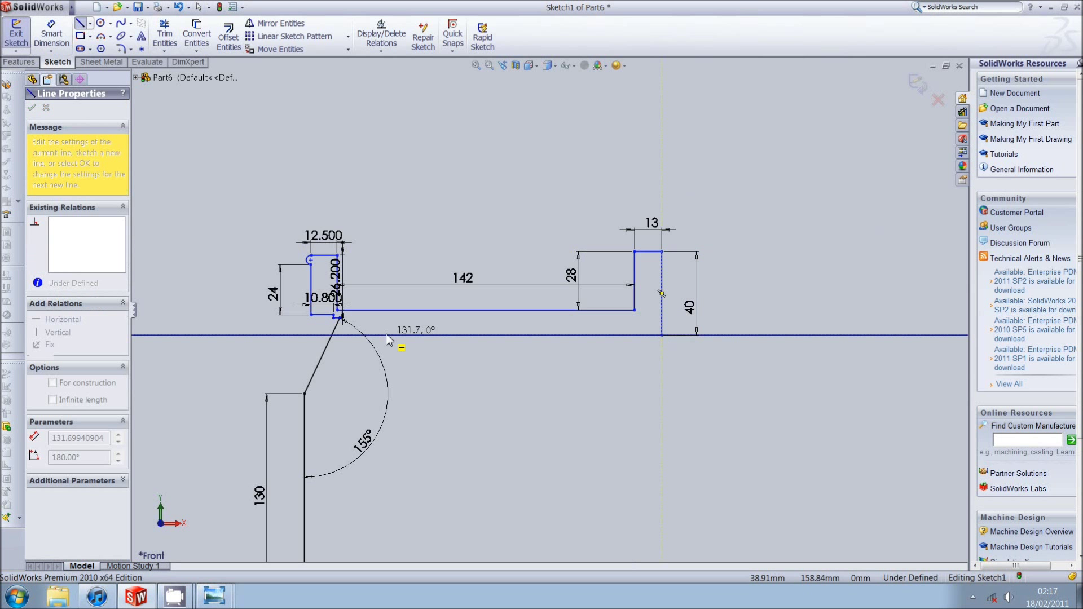
click(377, 335)
key(Escape)
click(52, 32)
click(505, 335)
click(508, 379)
text(141)
key(Return)
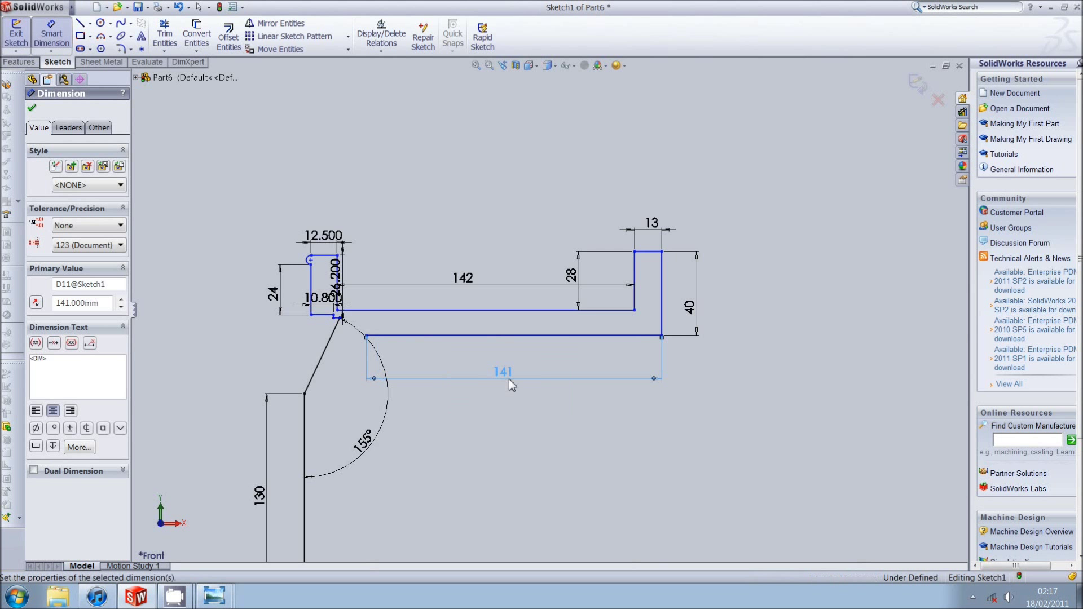
Add an inner slanted line parallel to the hub edge and a vertical line to the sketch bottom.
click(80, 24)
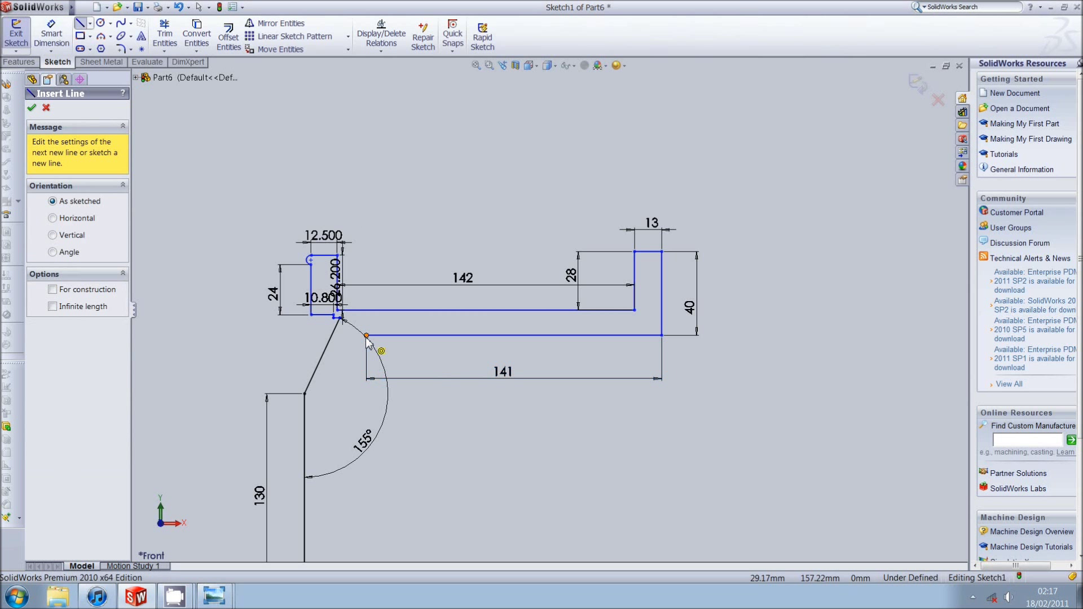
click(366, 335)
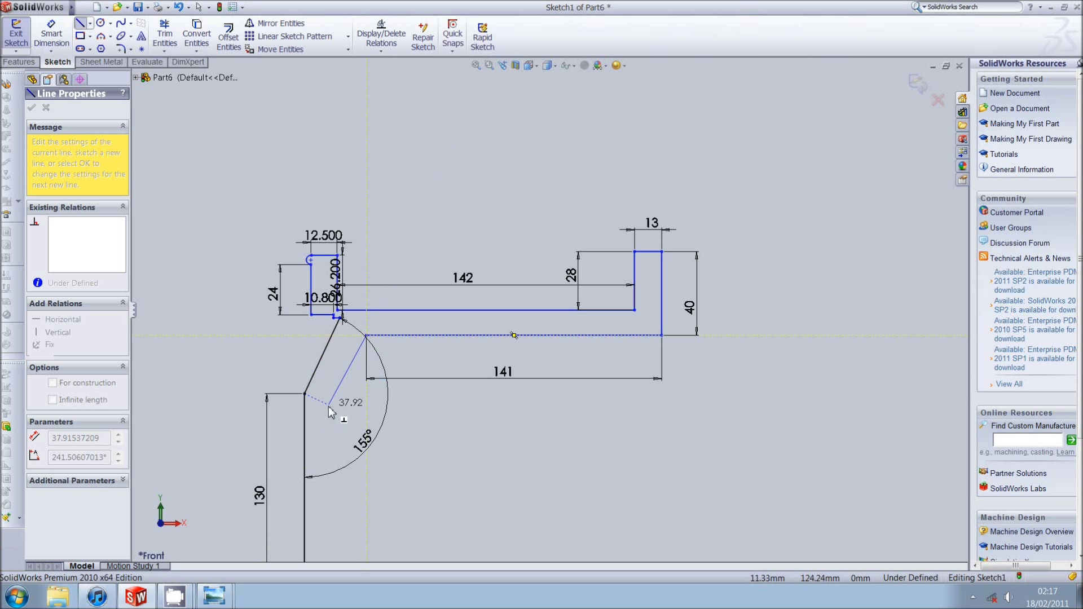
double_click(333, 405)
scroll(548, 310, up, 3)
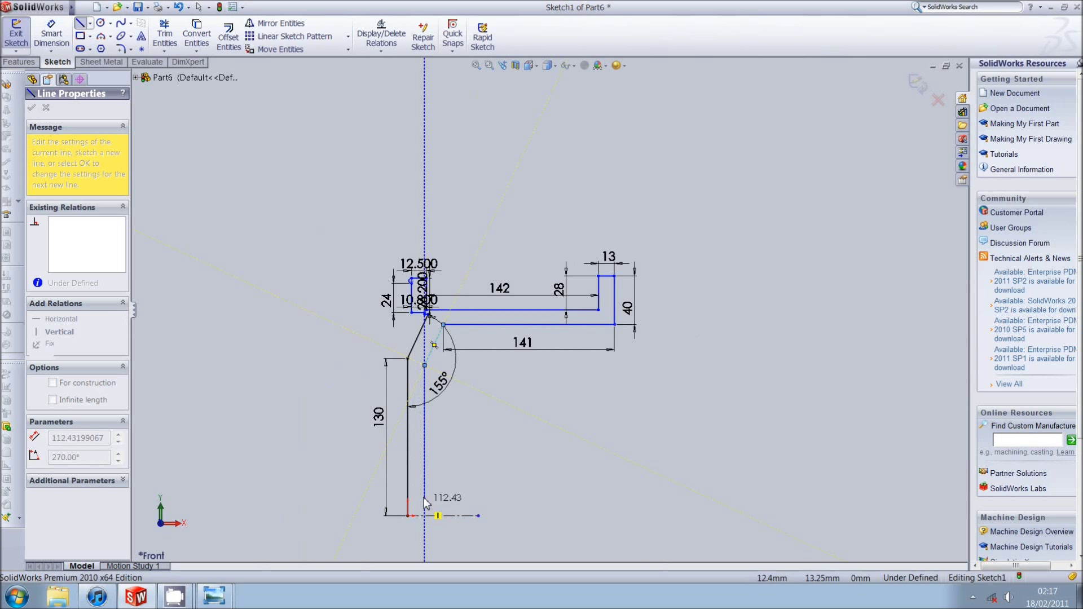
double_click(425, 515)
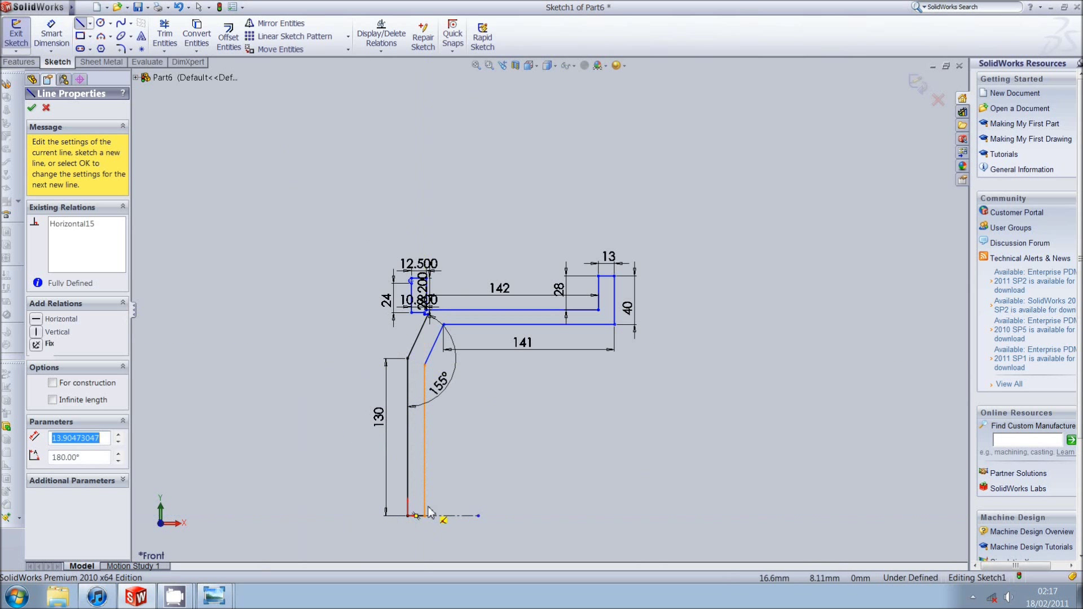
key(Escape)
scroll(491, 458, down, 2)
scroll(271, 170, down, 1)
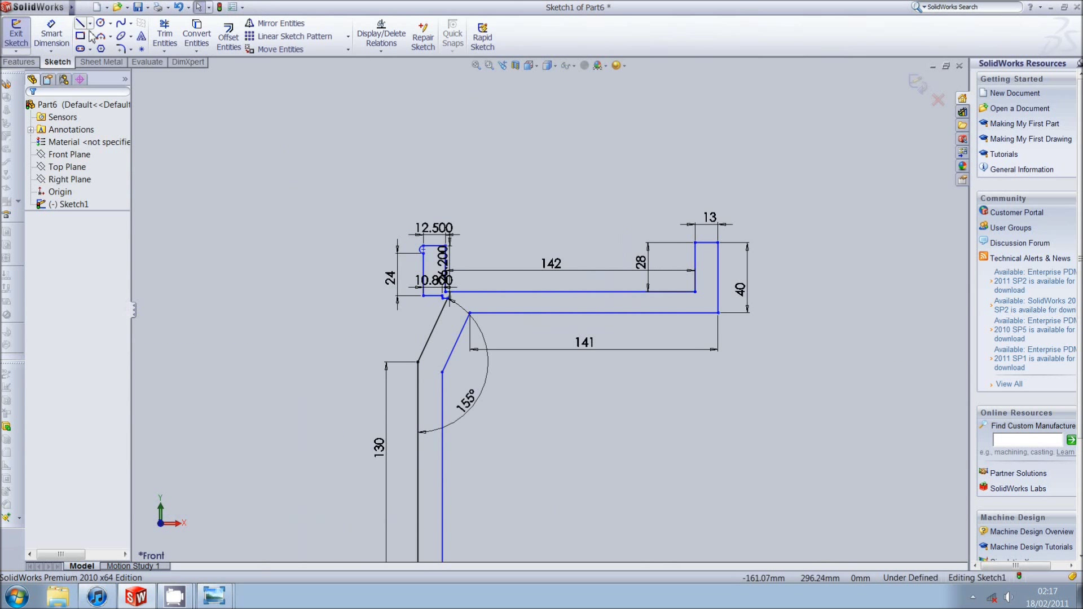
click(120, 50)
Round the slanted hub edge corners with a 60 mm sketch fillet.
scroll(424, 399, down, 5)
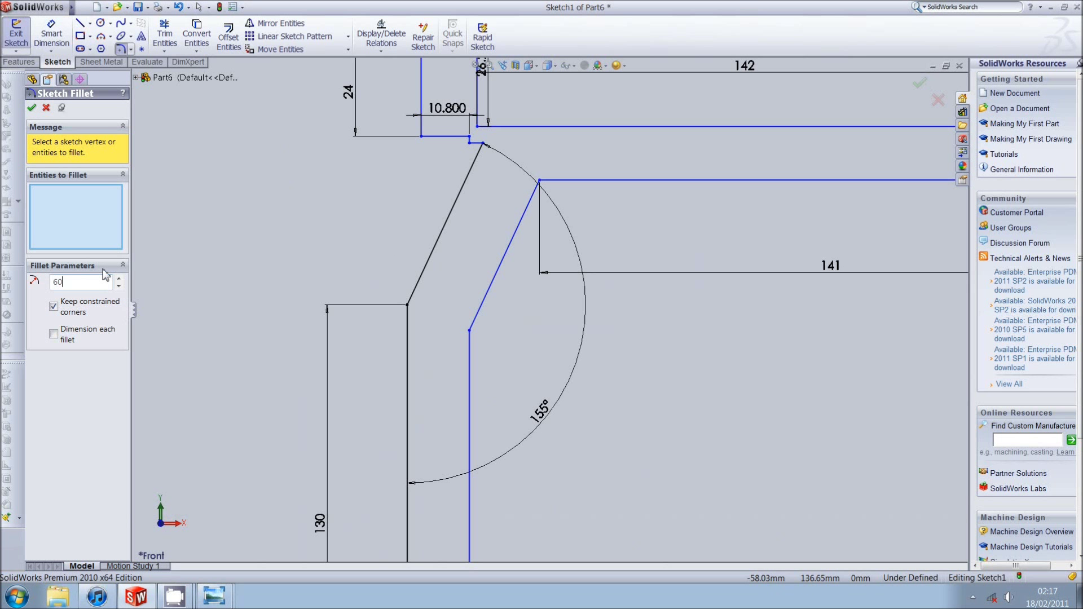
click(408, 306)
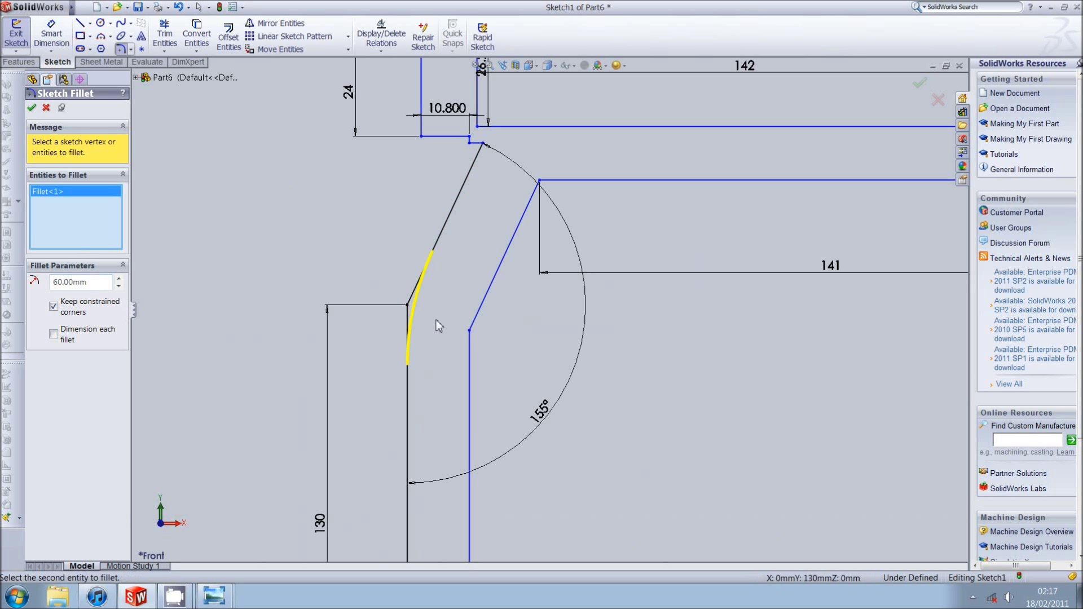
click(471, 331)
click(31, 108)
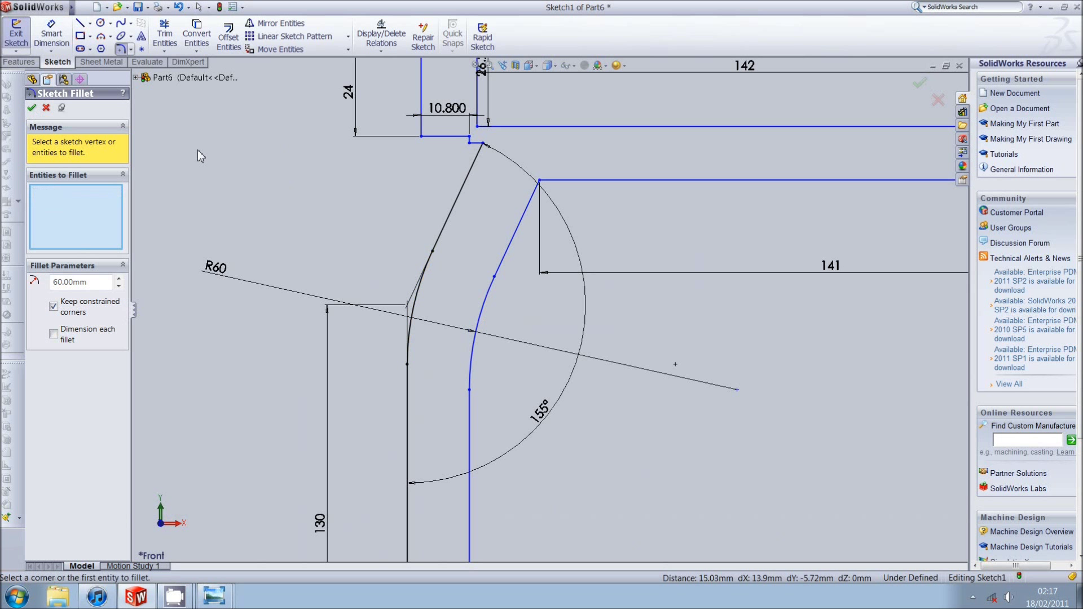
Fillet the step corner with a 0.5 mm radius.
scroll(463, 212, up, 2)
scroll(546, 191, down, 4)
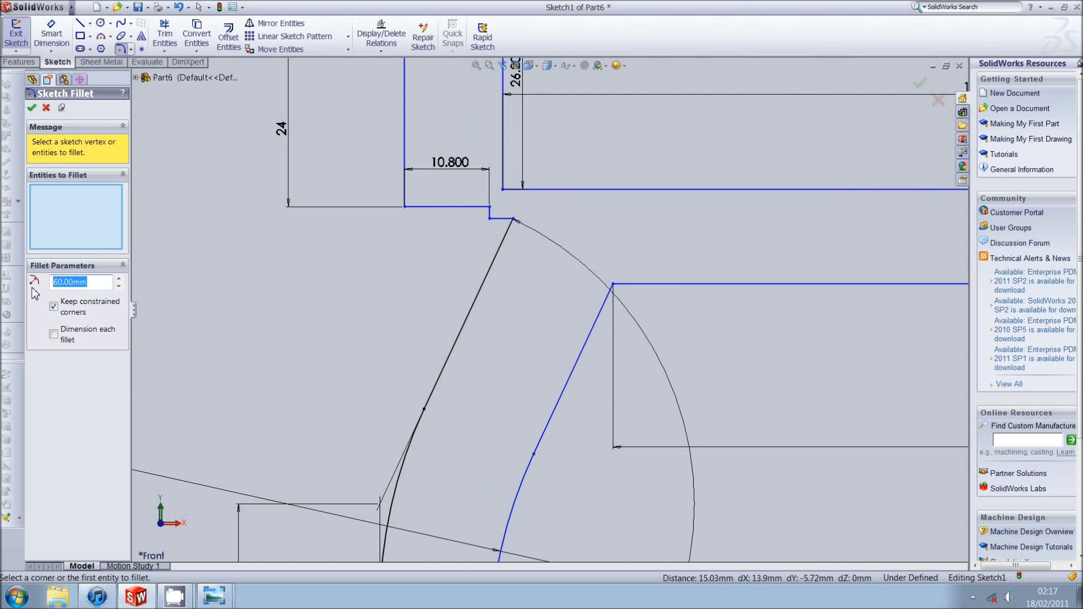
text(2)
click(516, 220)
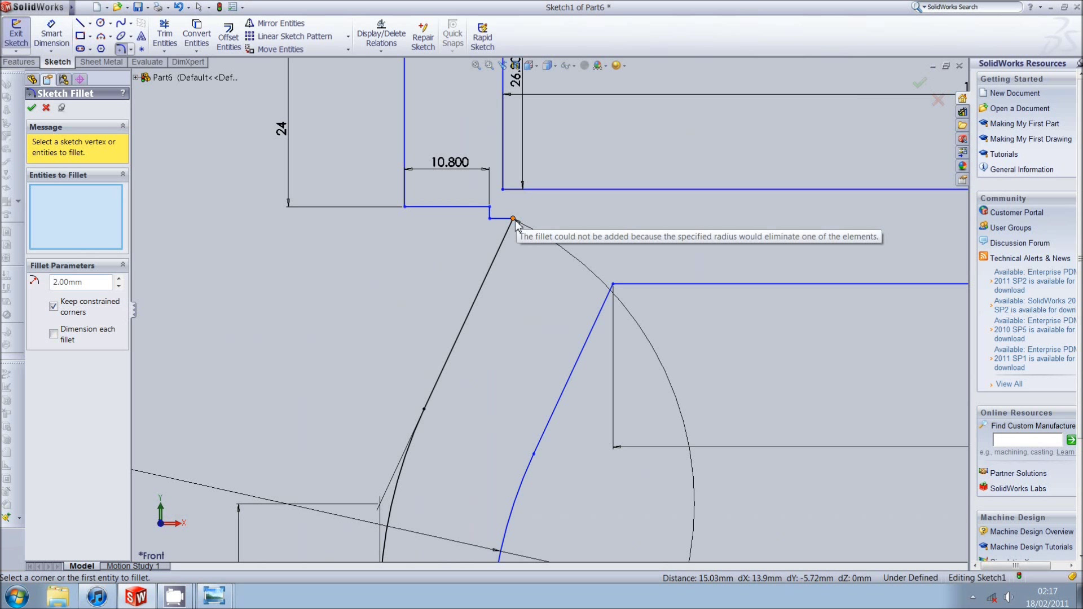
drag(88, 286, 25, 286)
text(.5)
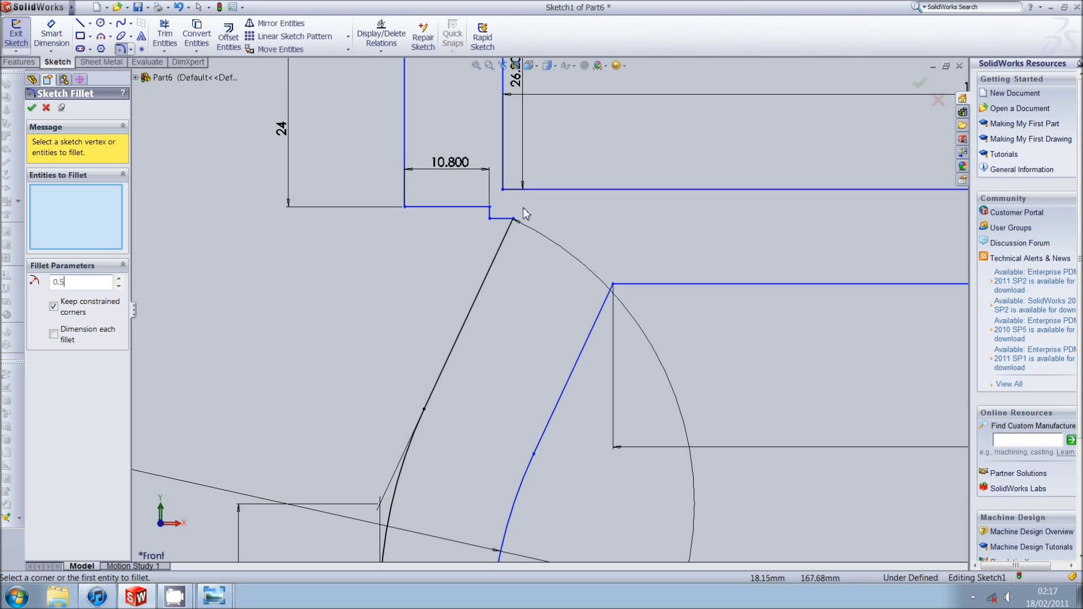
click(513, 220)
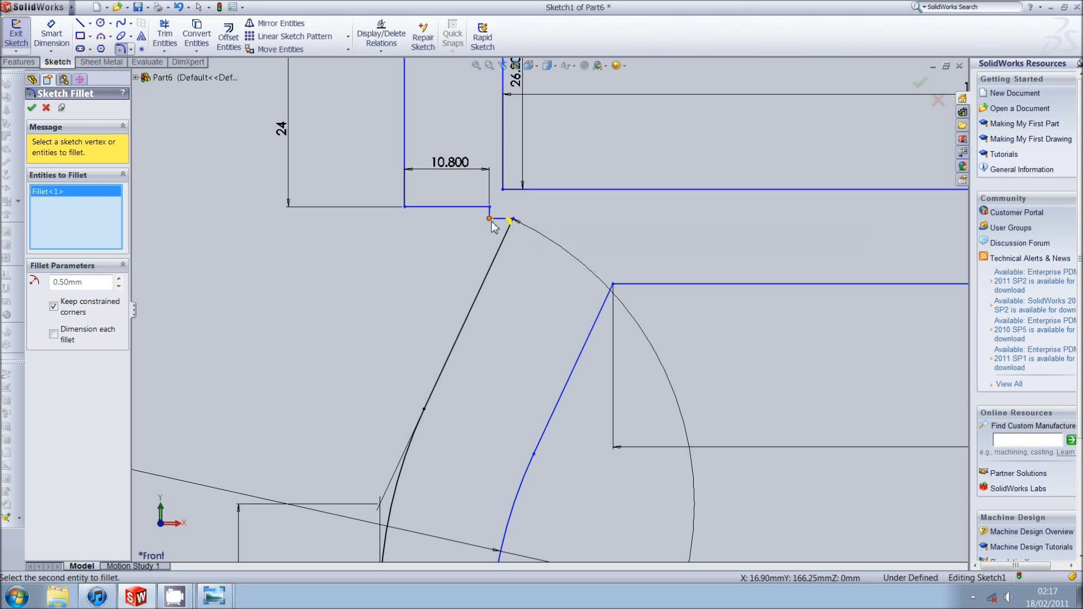
click(32, 107)
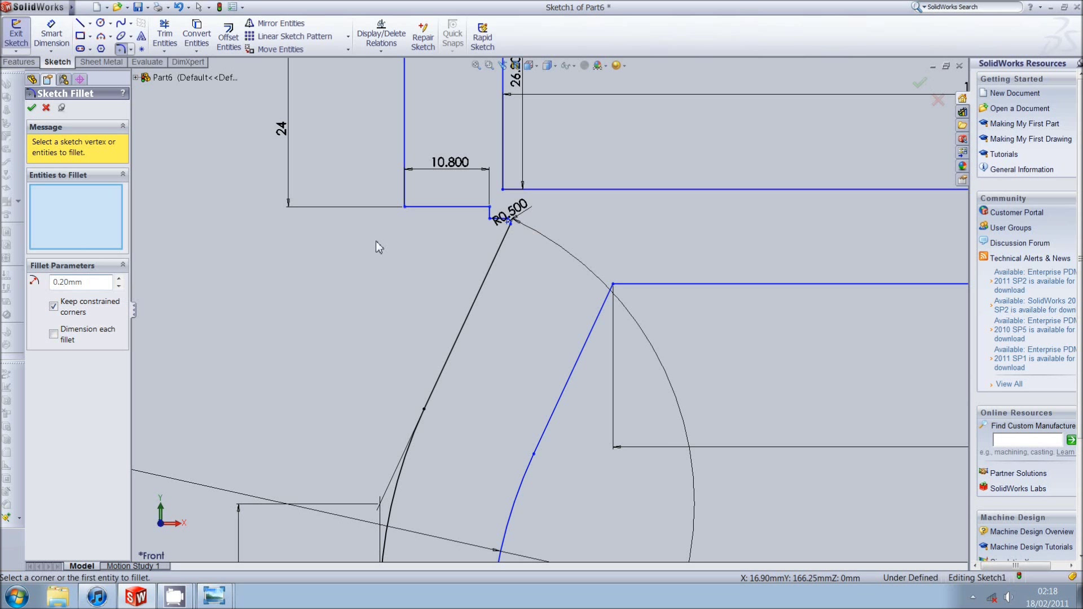
Apply 0.2 mm fillets to the small step corners and the profile's top-right corner.
click(512, 241)
click(510, 209)
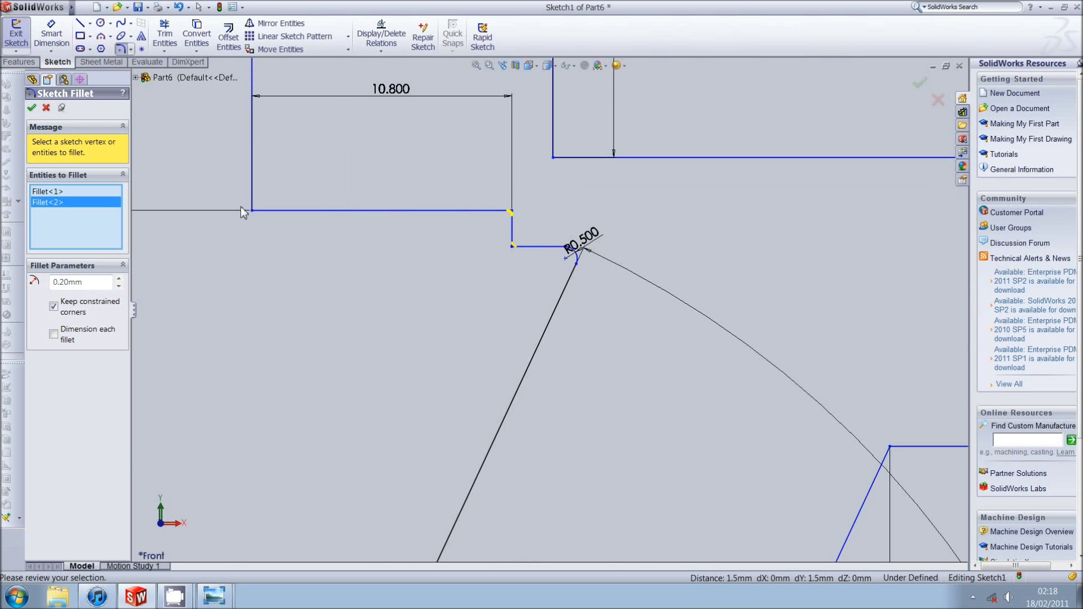
click(31, 108)
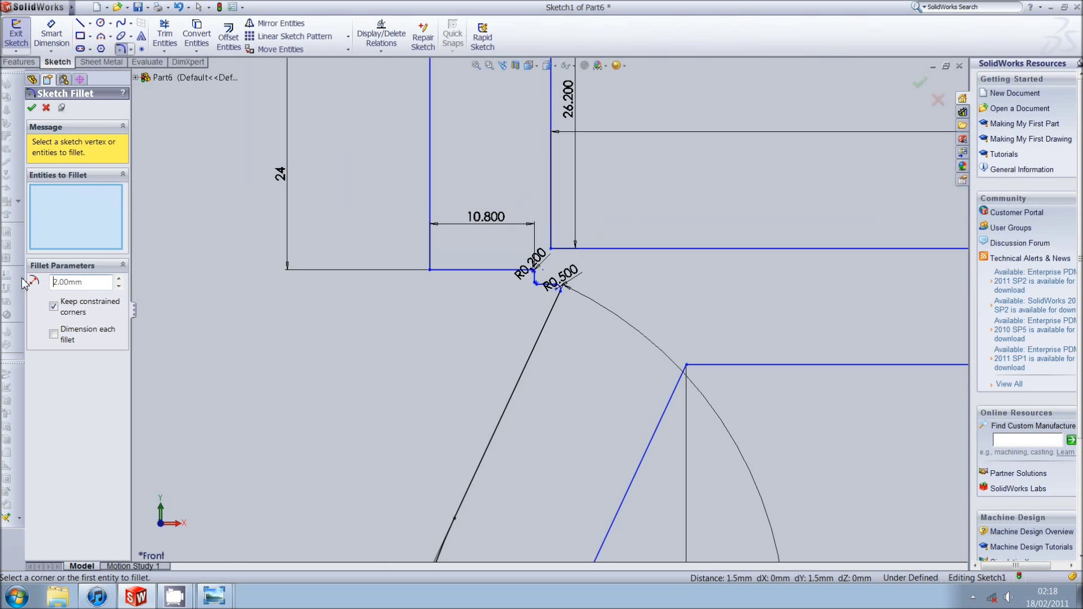
click(430, 266)
scroll(507, 174, up, 3)
scroll(529, 219, down, 5)
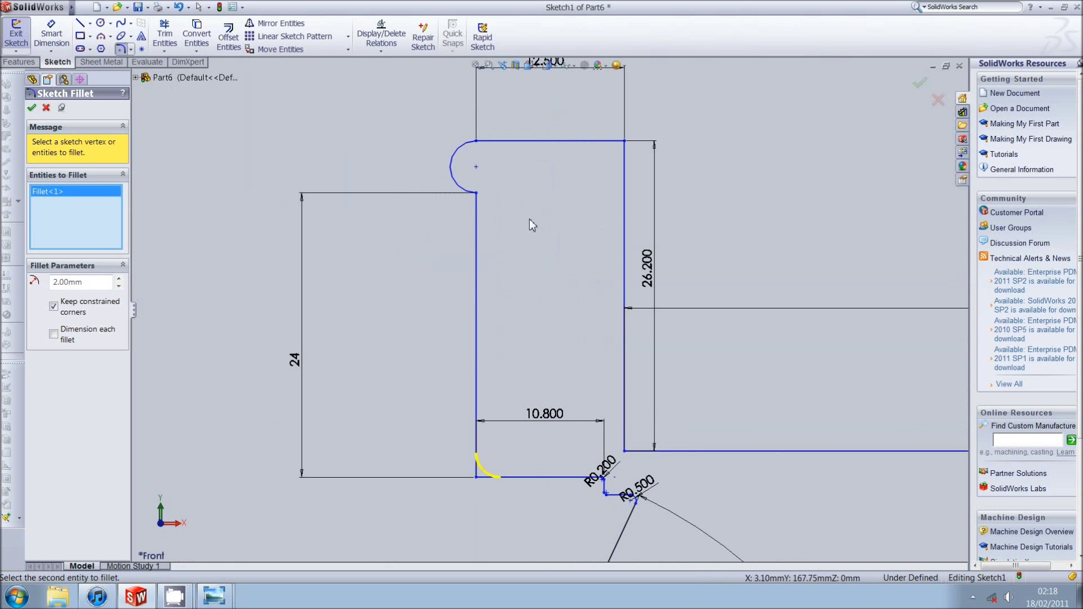
click(32, 109)
scroll(484, 354, down, 2)
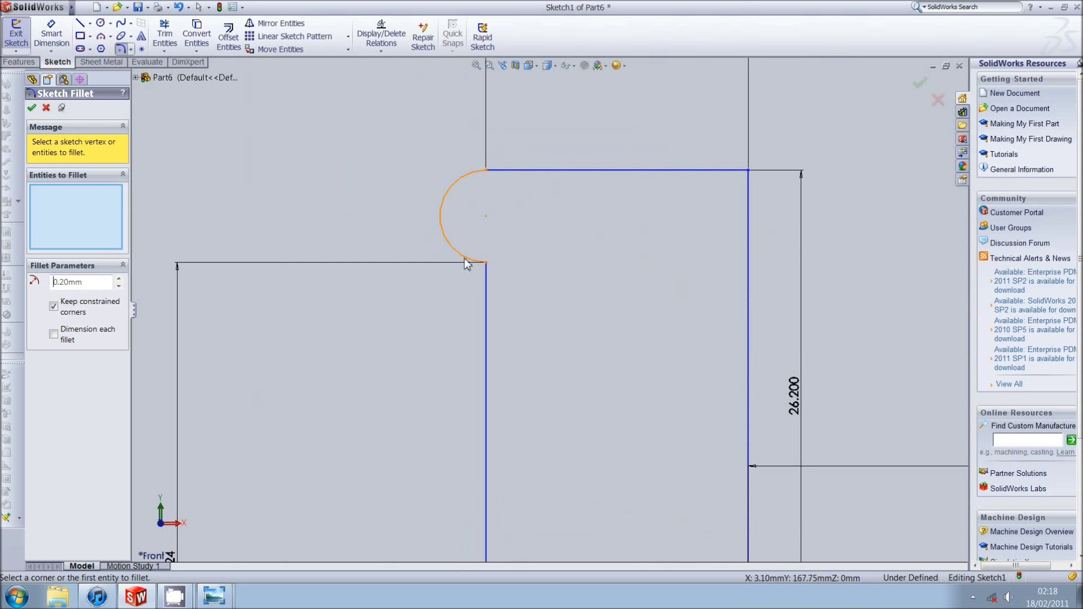
click(486, 264)
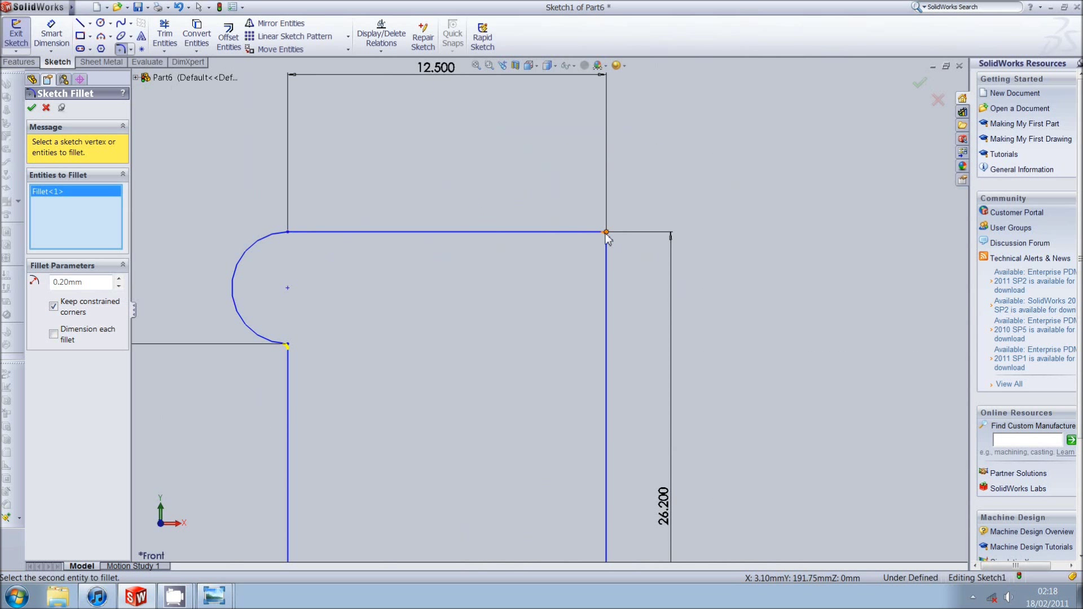
click(604, 232)
scroll(607, 238, up, 5)
click(31, 107)
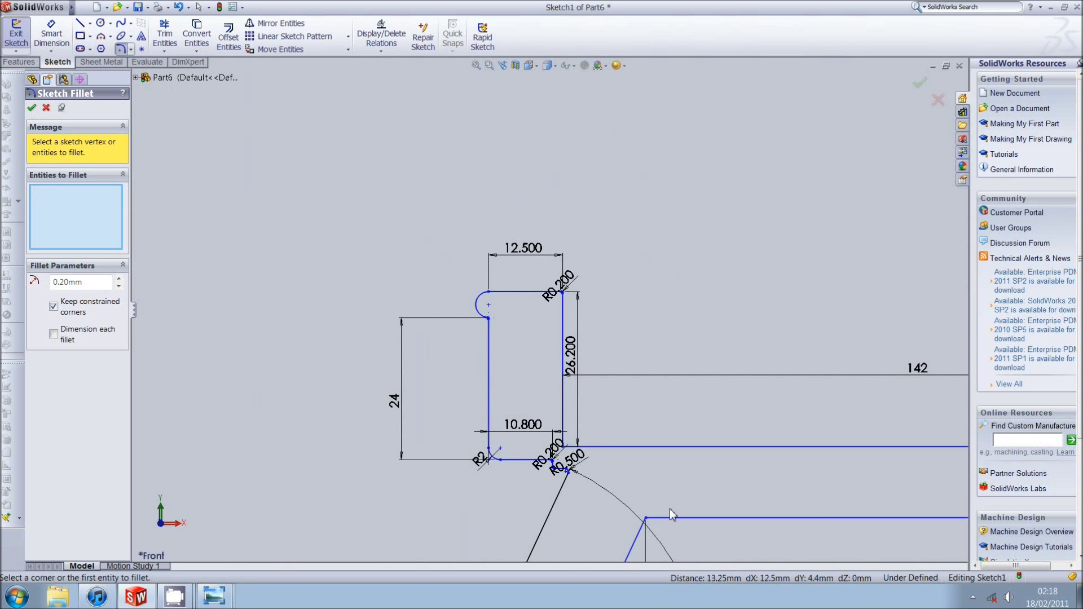
Fillet the flange step's four corners with a 2 mm radius.
scroll(622, 451, down, 3)
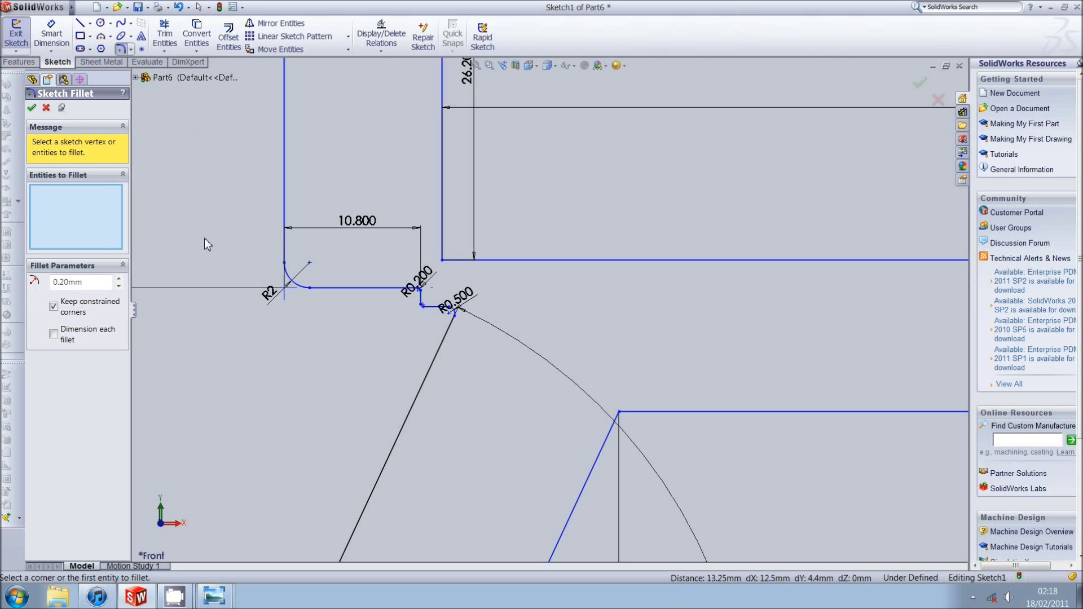
drag(107, 283, 47, 287)
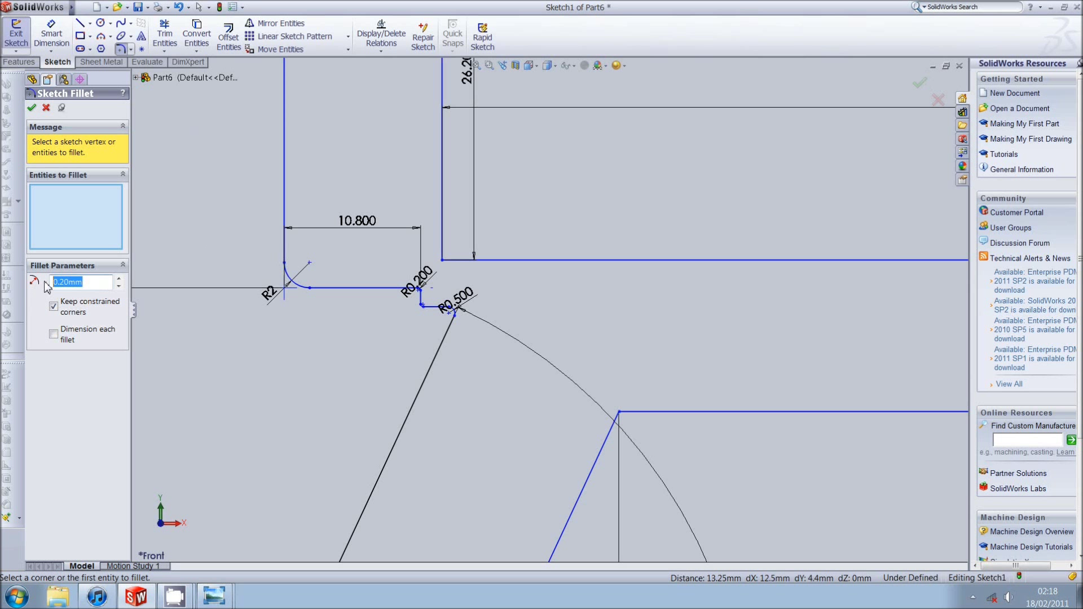
click(443, 264)
scroll(851, 305, up, 5)
scroll(851, 304, down, 3)
click(839, 300)
click(838, 182)
click(894, 181)
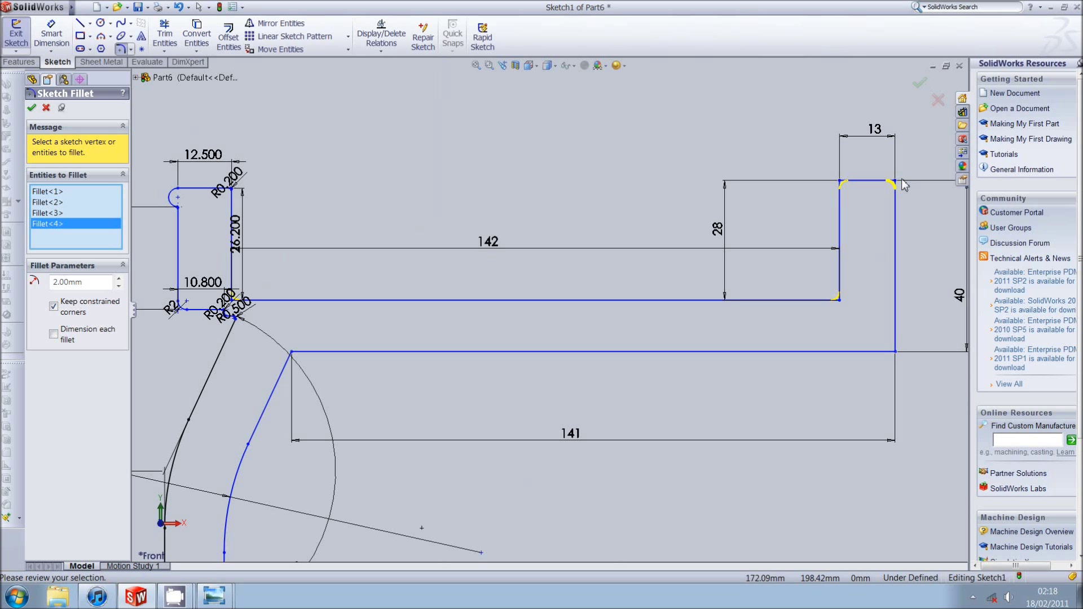
click(894, 350)
click(32, 111)
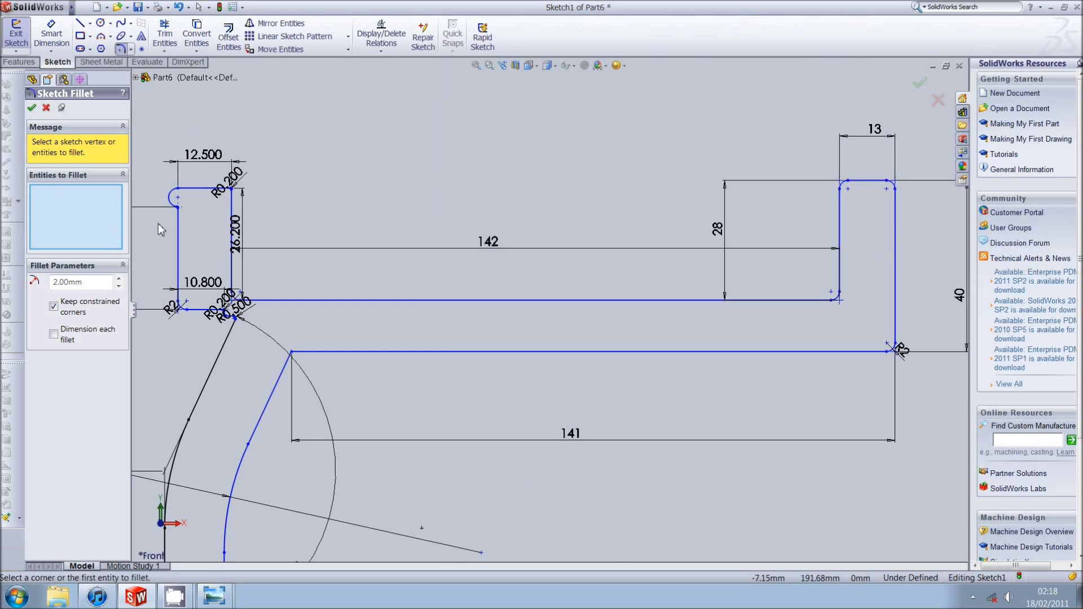
scroll(550, 316, up, 8)
scroll(558, 349, down, 5)
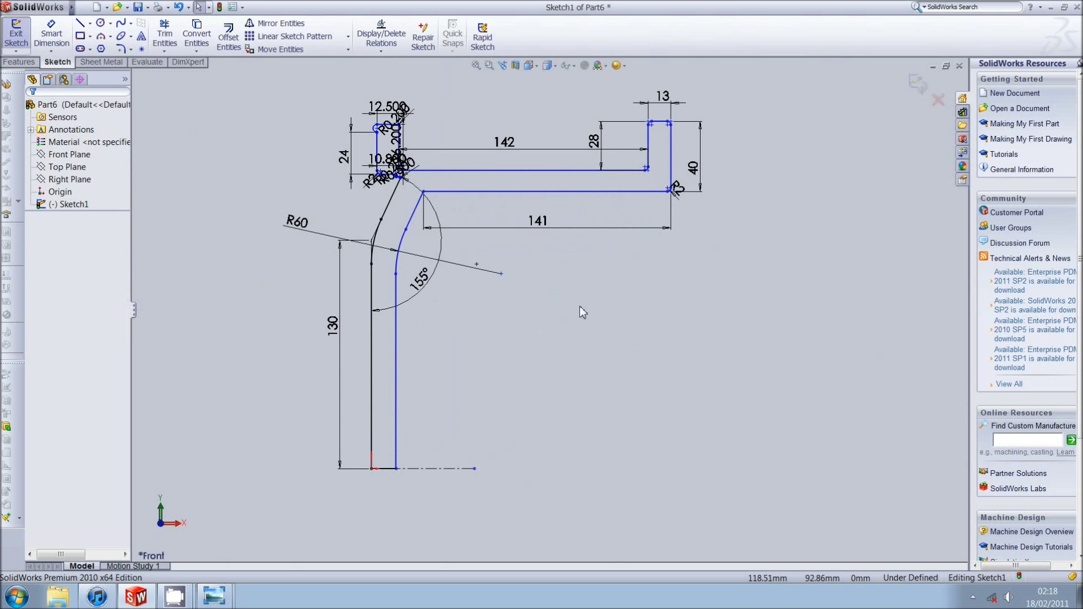
Revolve the profile 360° about Line1 to create the solid rim, Revolve1.
click(20, 62)
click(62, 37)
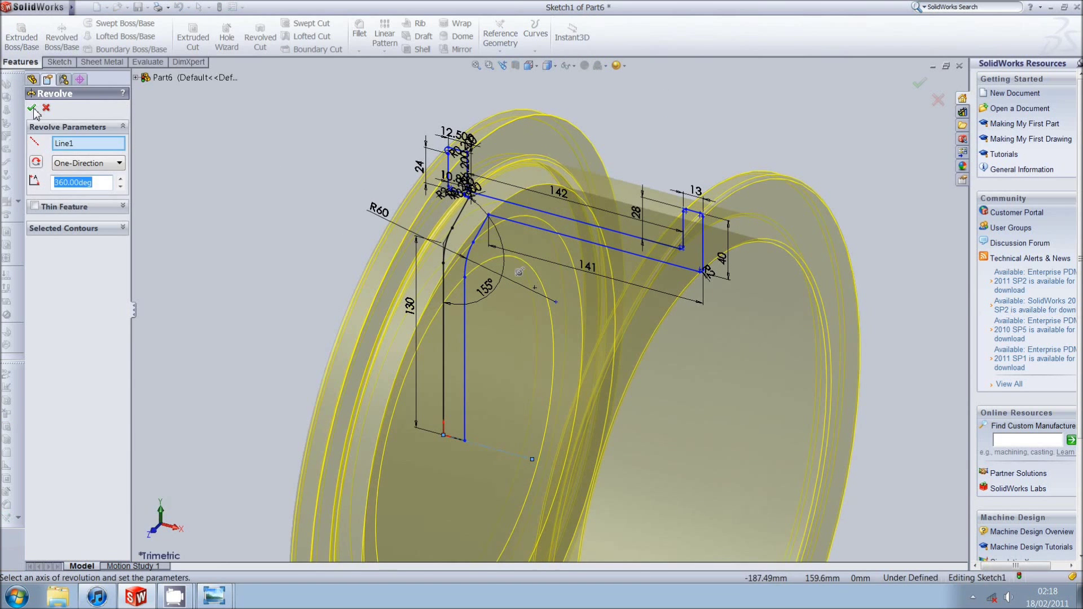
click(32, 108)
scroll(380, 331, down, 3)
scroll(378, 316, up, 6)
scroll(377, 316, down, 3)
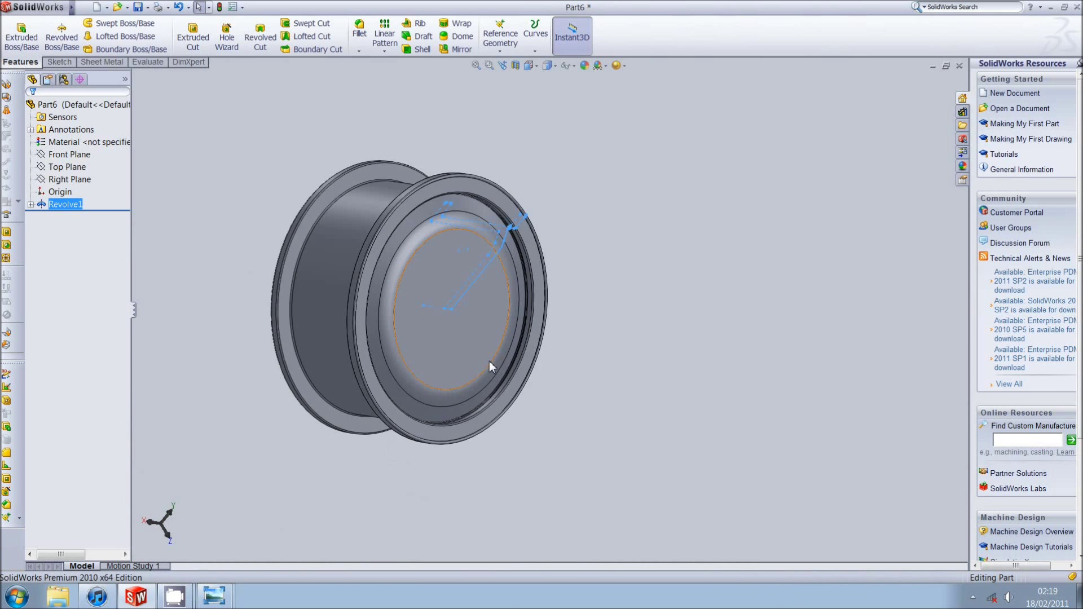
scroll(489, 366, up, 2)
middle_drag(449, 309, 443, 350)
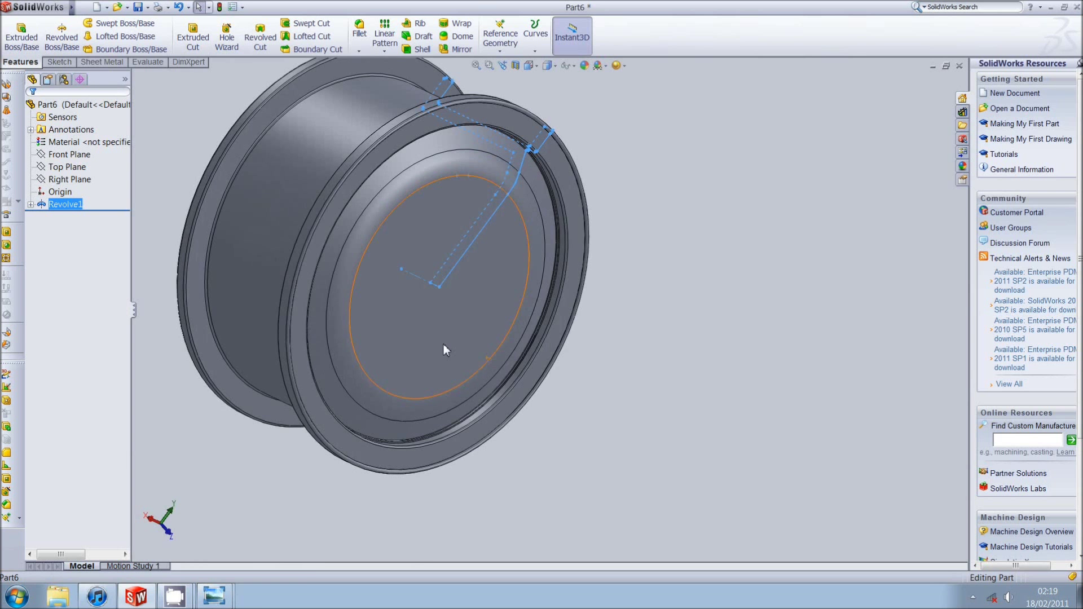
Review the two wheel reference photos, hide them, and orbit the rim to face its hub side.
mouse_move(214, 596)
click(186, 542)
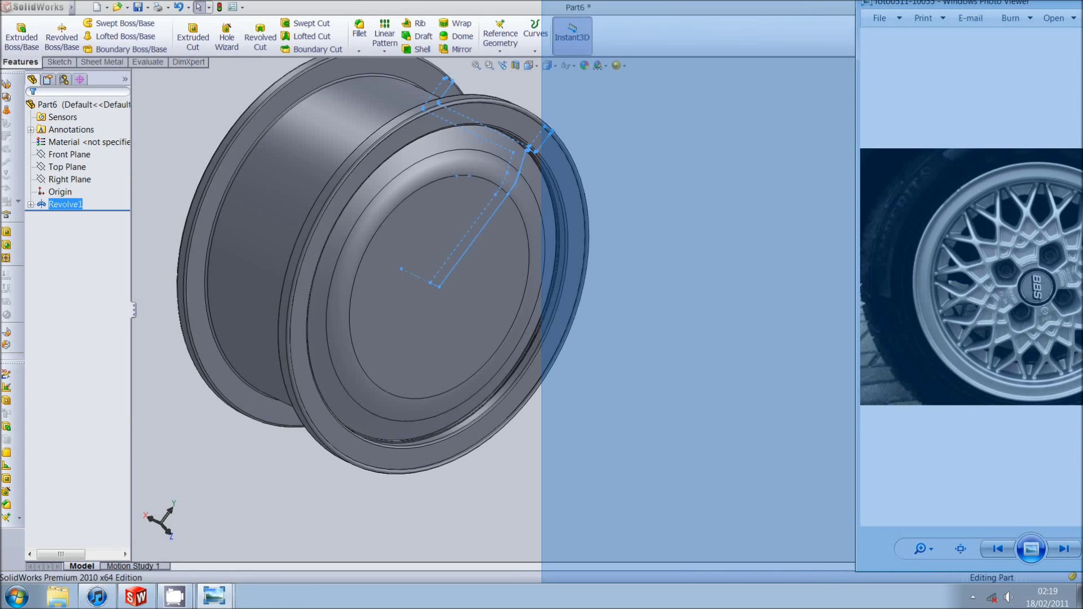
drag(235, 14, 1082, 68)
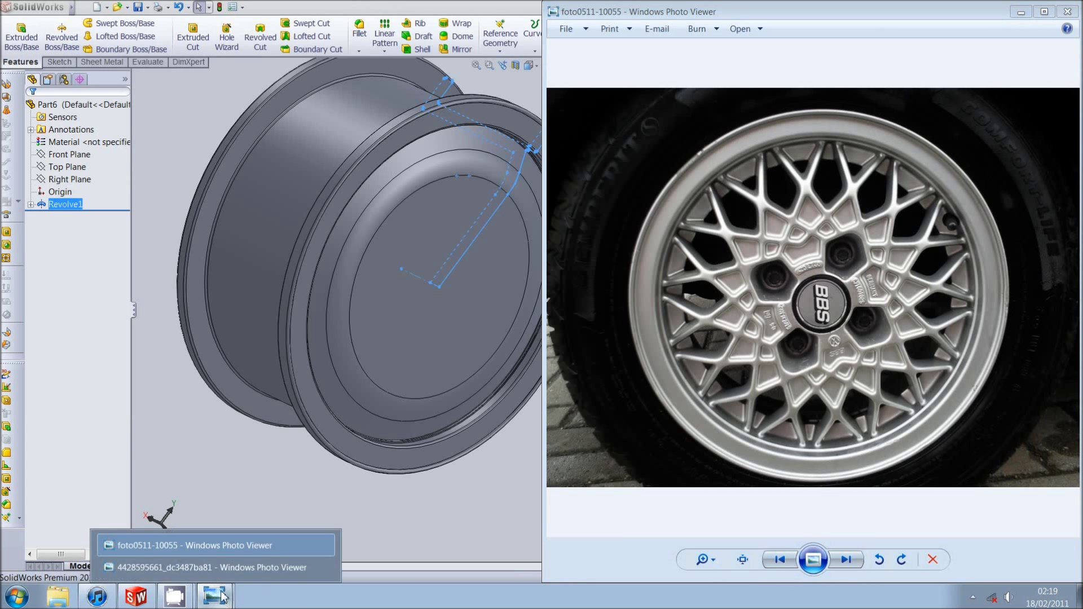
click(214, 567)
drag(753, 94, 1082, 119)
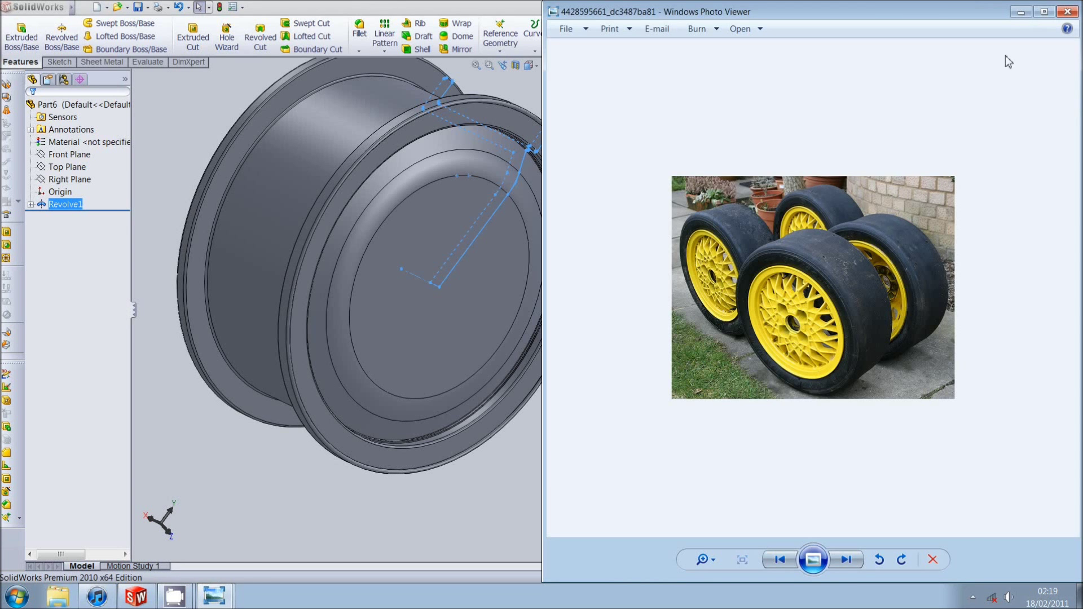
click(1022, 13)
middle_drag(607, 233, 490, 216)
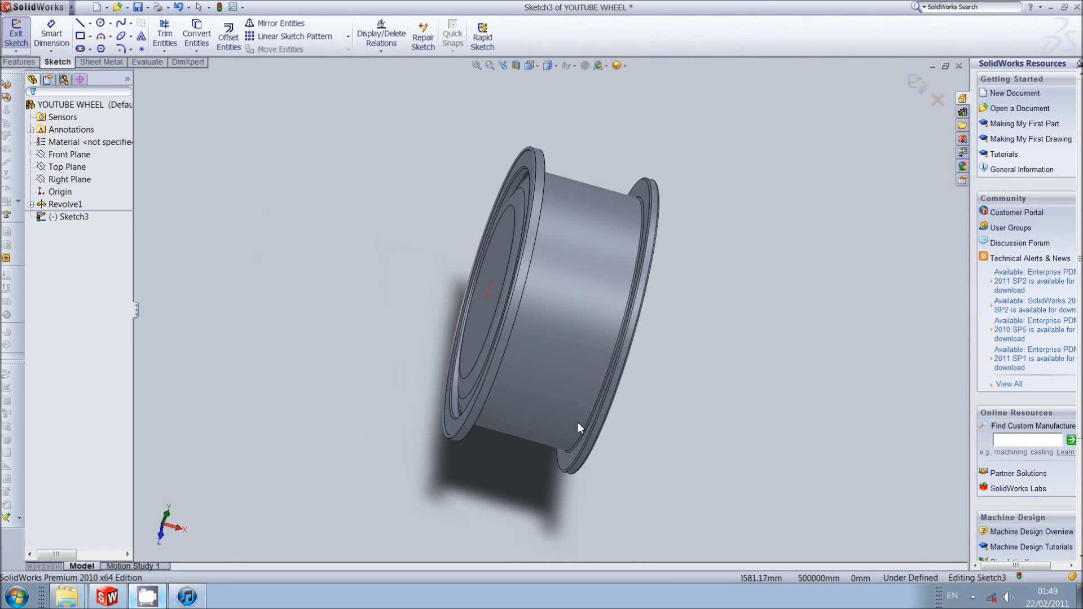
Draw an origin-centred circle on the hub face and dimension its diameter 170 mm.
scroll(525, 367, up, 2)
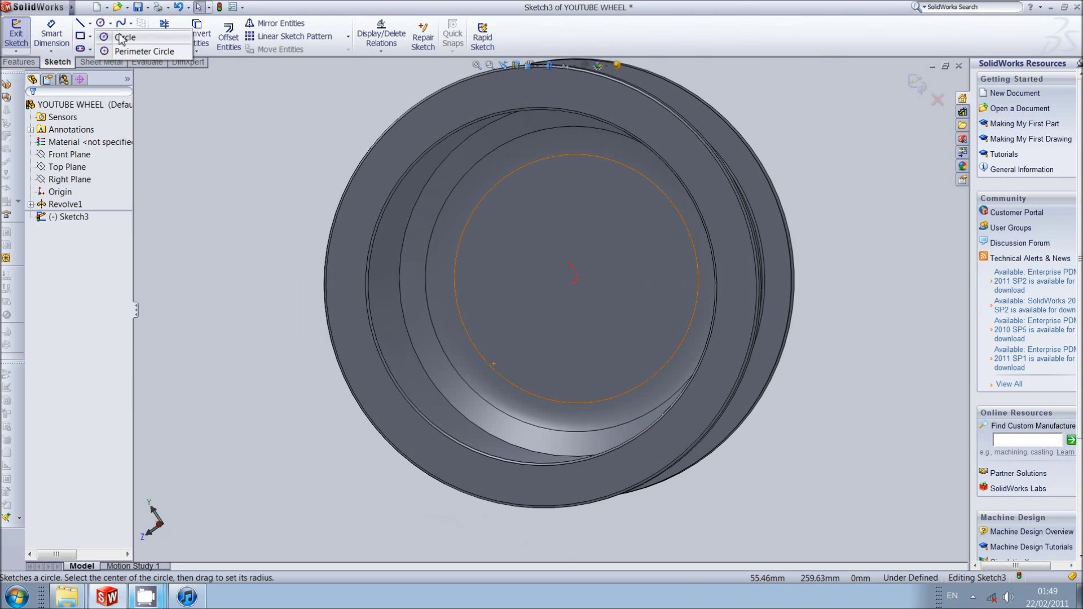
click(100, 22)
click(577, 278)
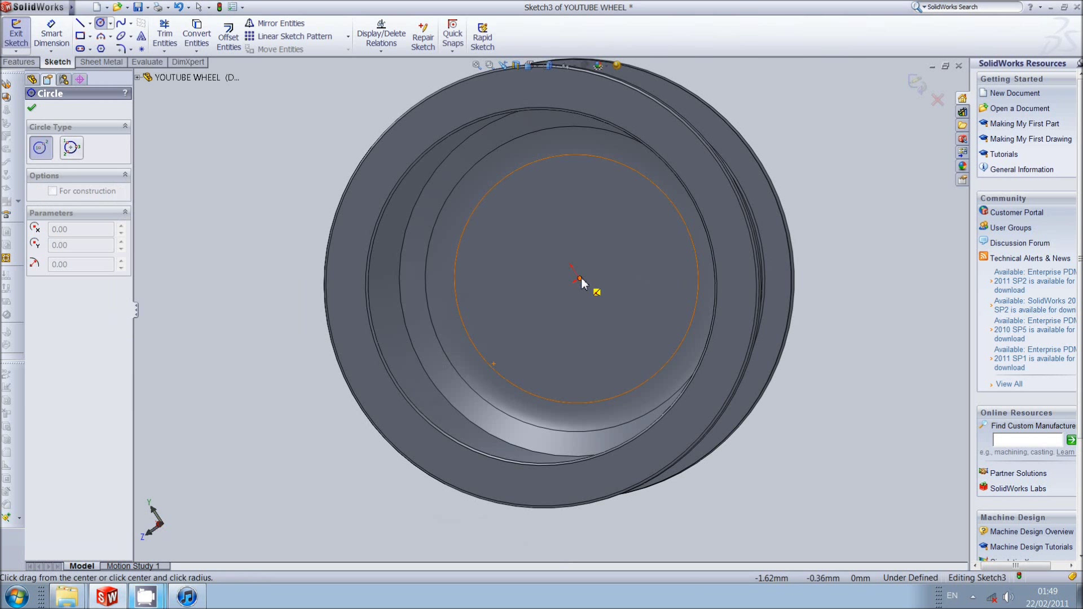
click(525, 195)
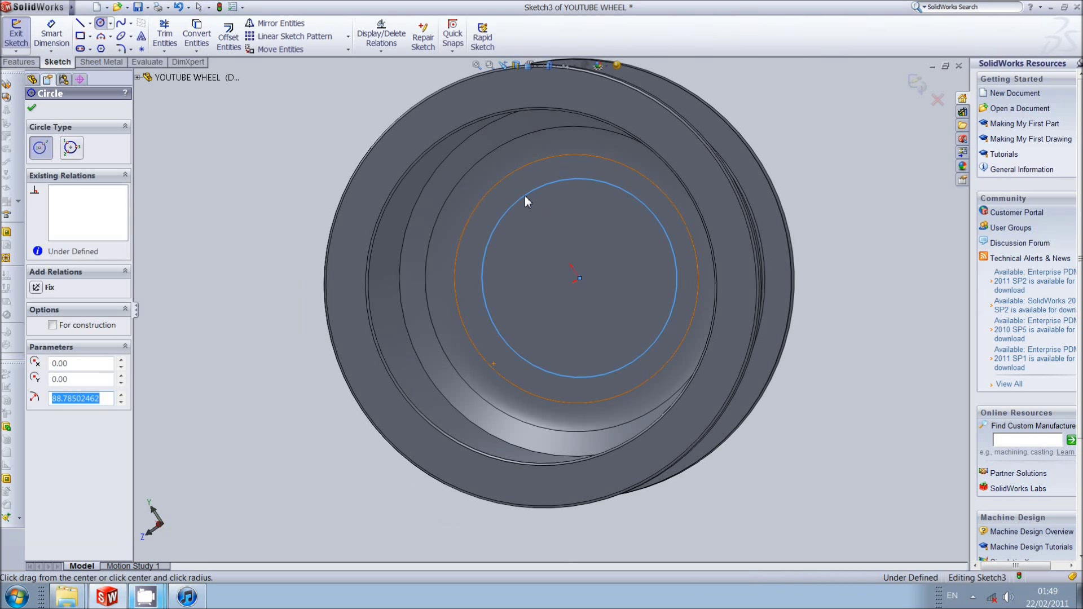
key(Escape)
click(42, 34)
click(490, 248)
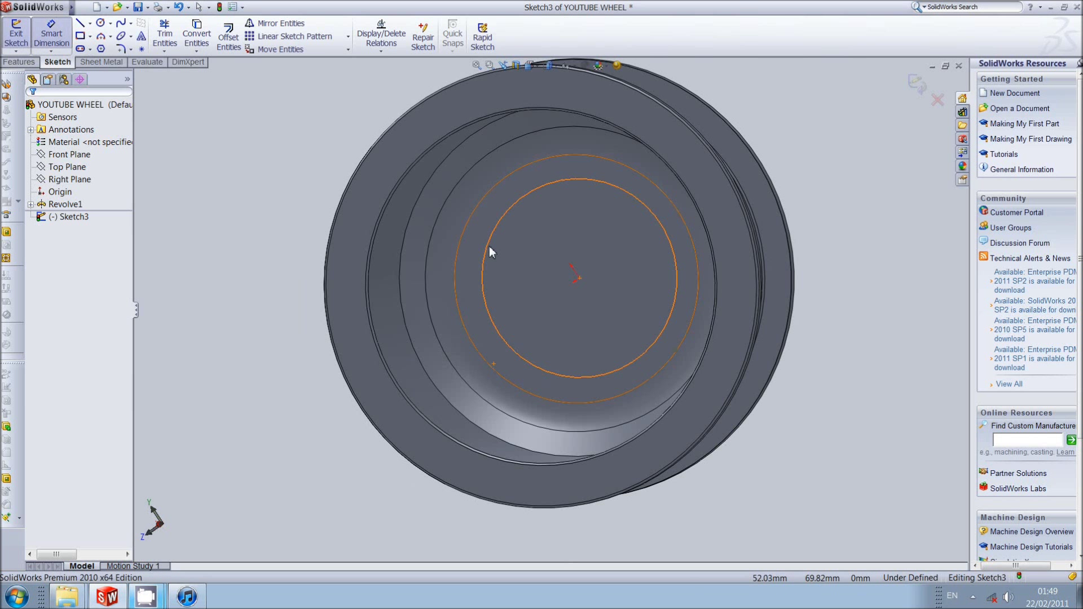
click(522, 297)
text(170)
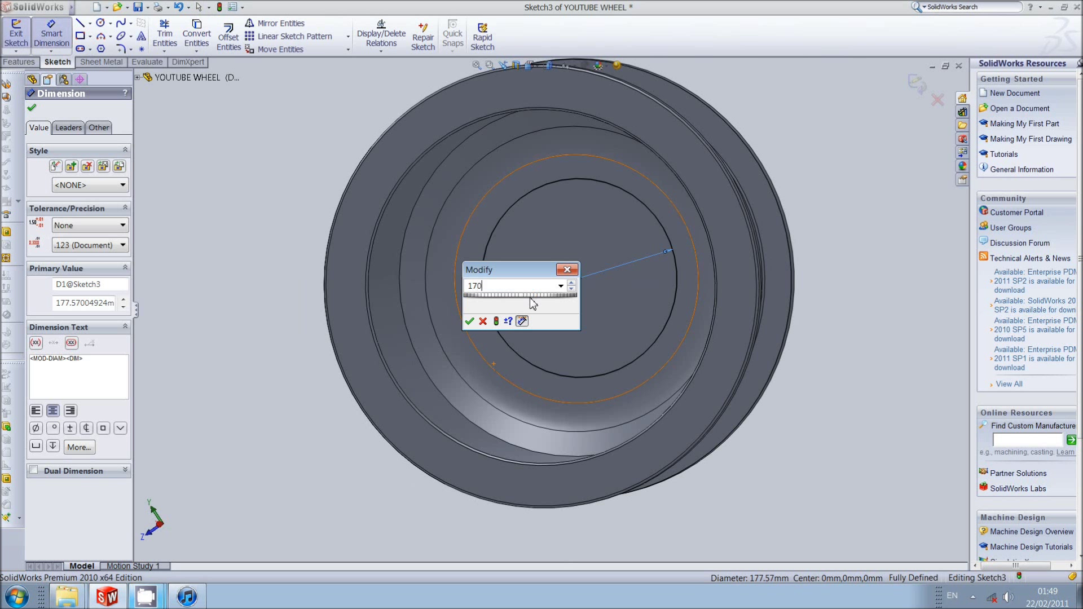
key(Return)
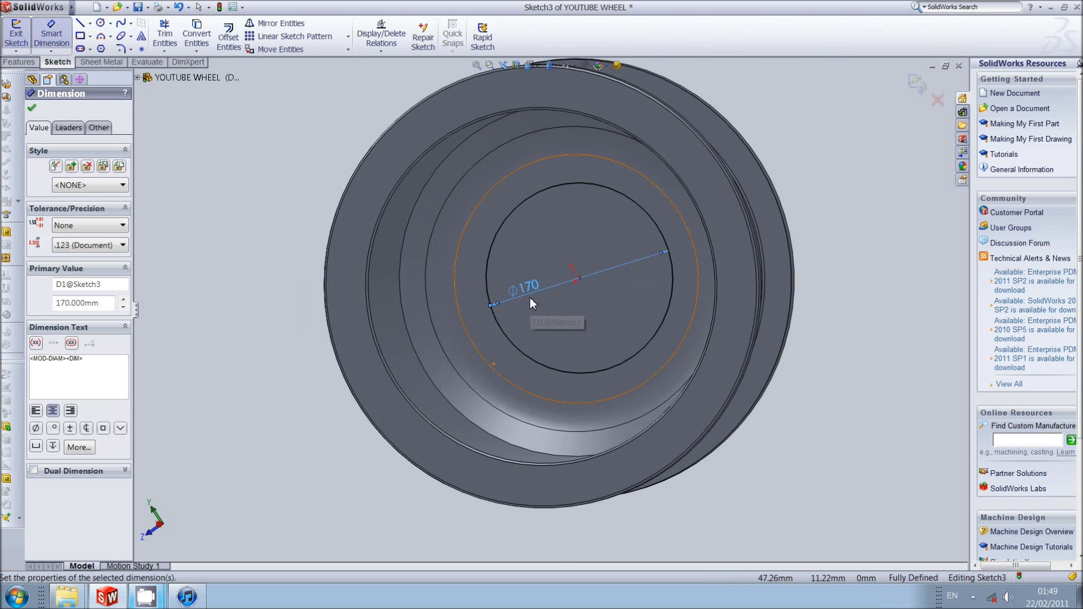
click(27, 62)
click(21, 35)
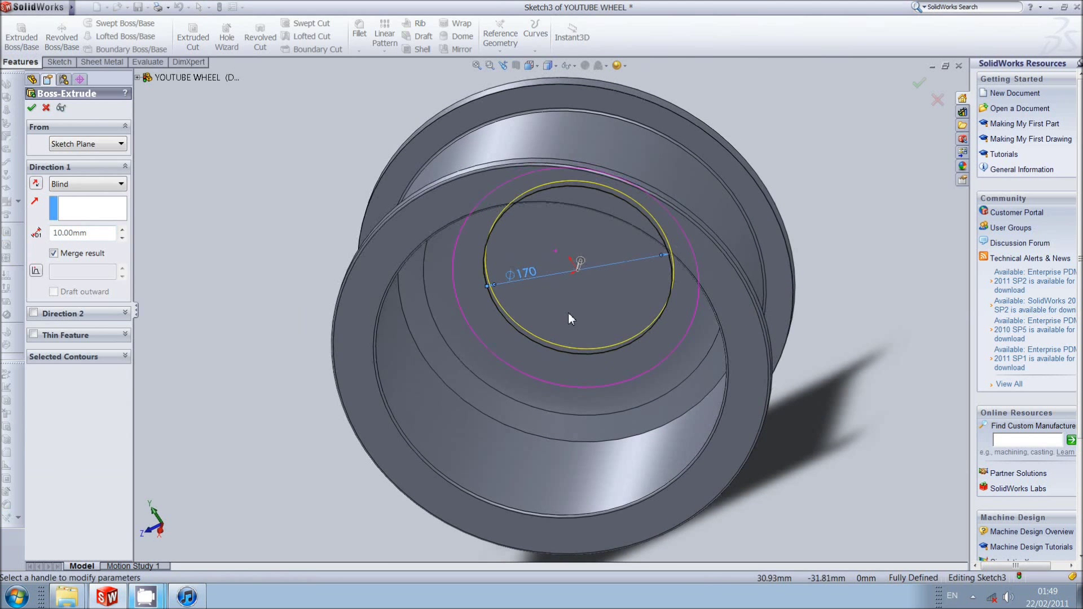
Extrude the 170 mm circle one direction, Blind, 50 mm deep as Boss-Extrude1.
click(34, 313)
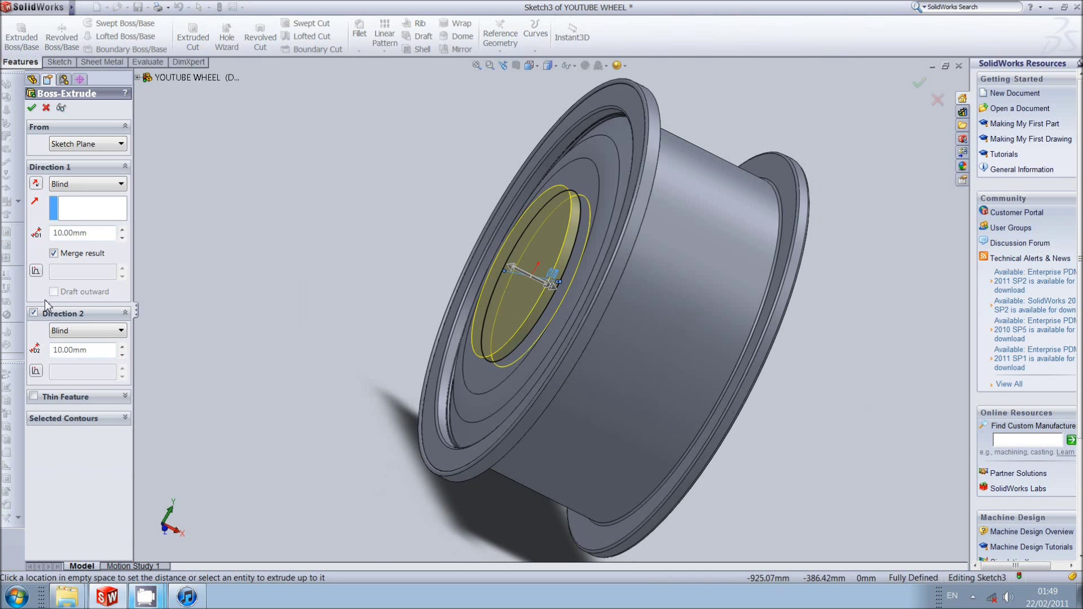
click(33, 314)
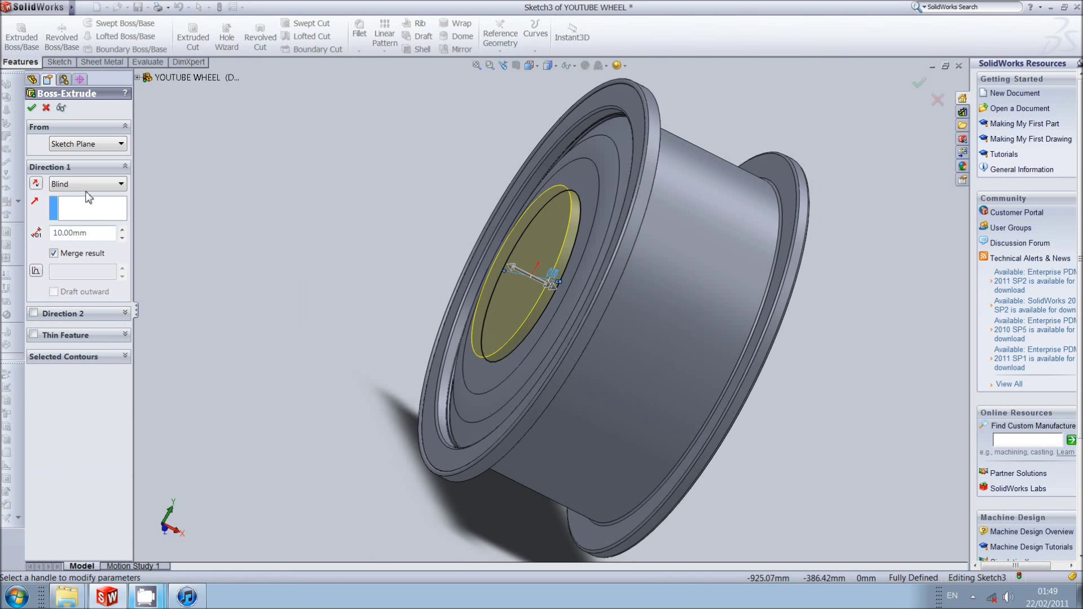
click(102, 186)
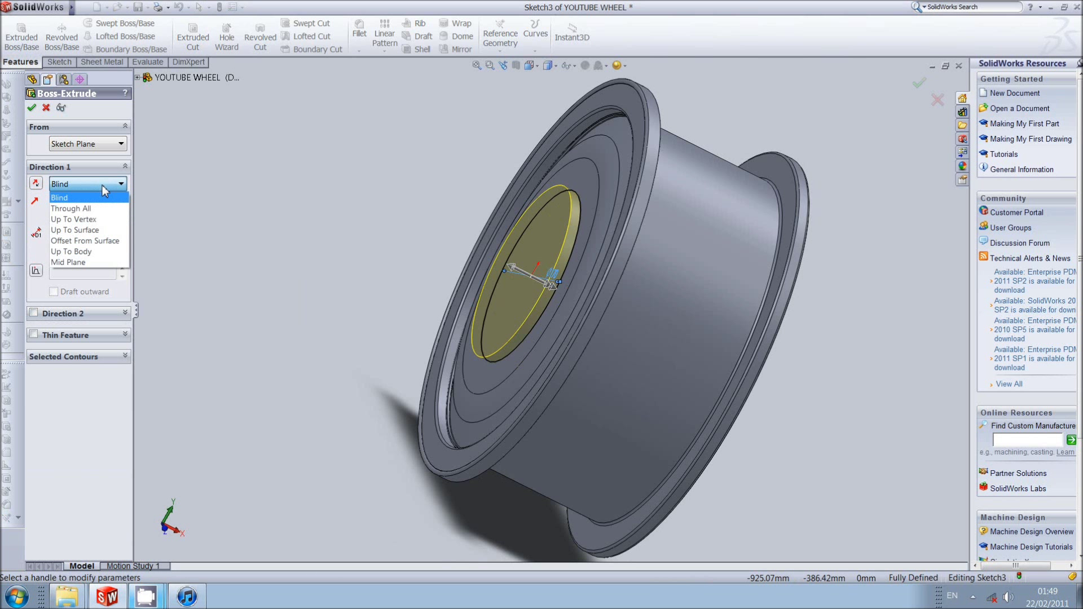
click(515, 271)
drag(556, 285, 672, 370)
mouse_move(672, 370)
middle_down()
mouse_move(570, 317)
mouse_move(473, 313)
middle_up()
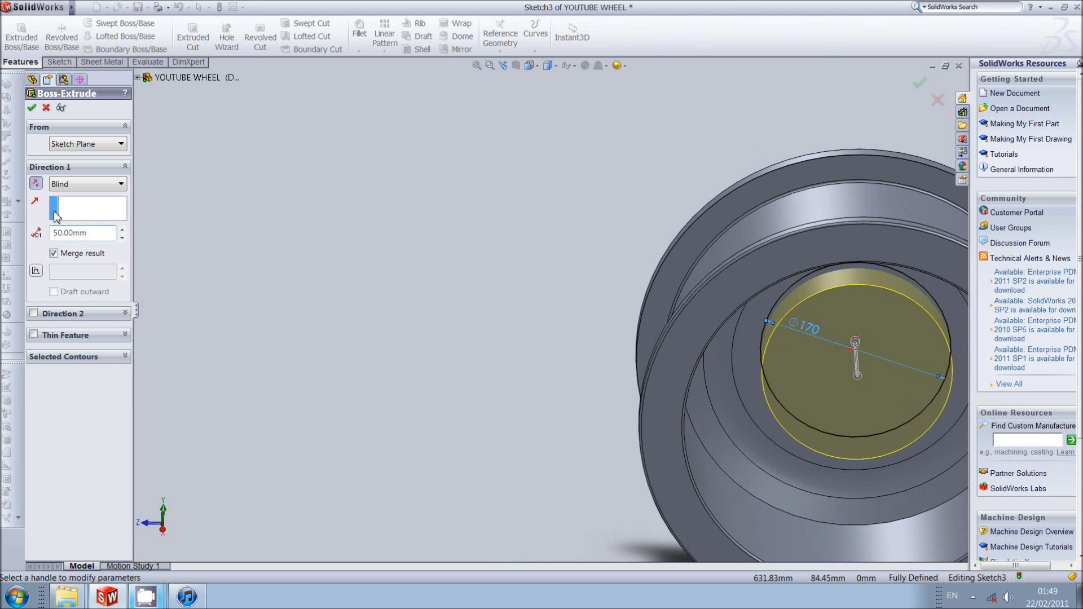
click(31, 115)
mouse_move(780, 384)
middle_down()
mouse_move(751, 357)
mouse_move(806, 359)
mouse_move(713, 364)
middle_up()
click(58, 62)
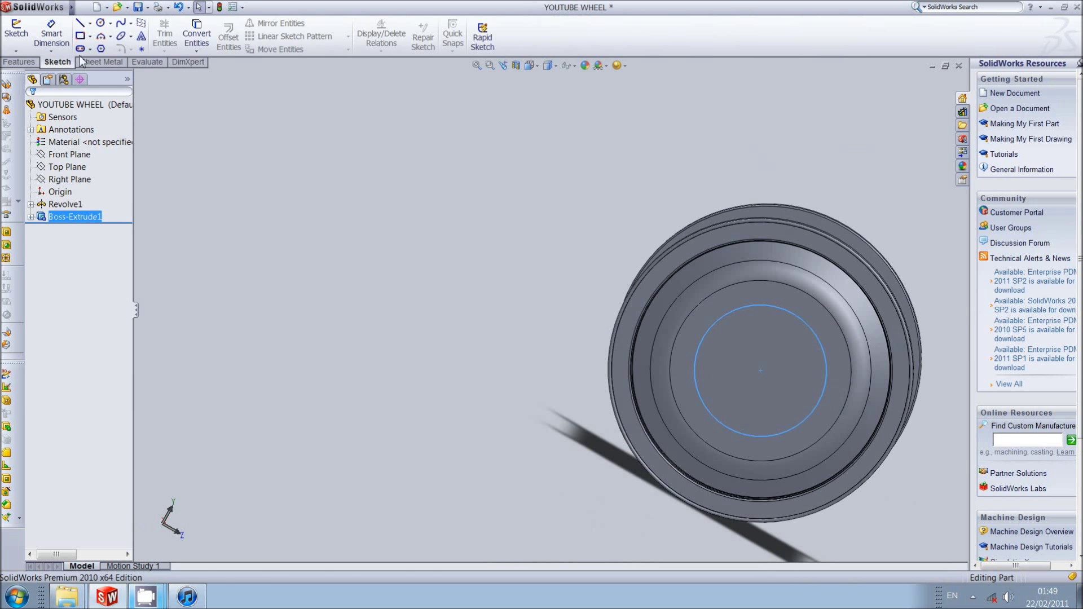
Begin a new sketch, cancel it, and clear the selection to show the whole wheel.
click(121, 38)
scroll(801, 373, down, 3)
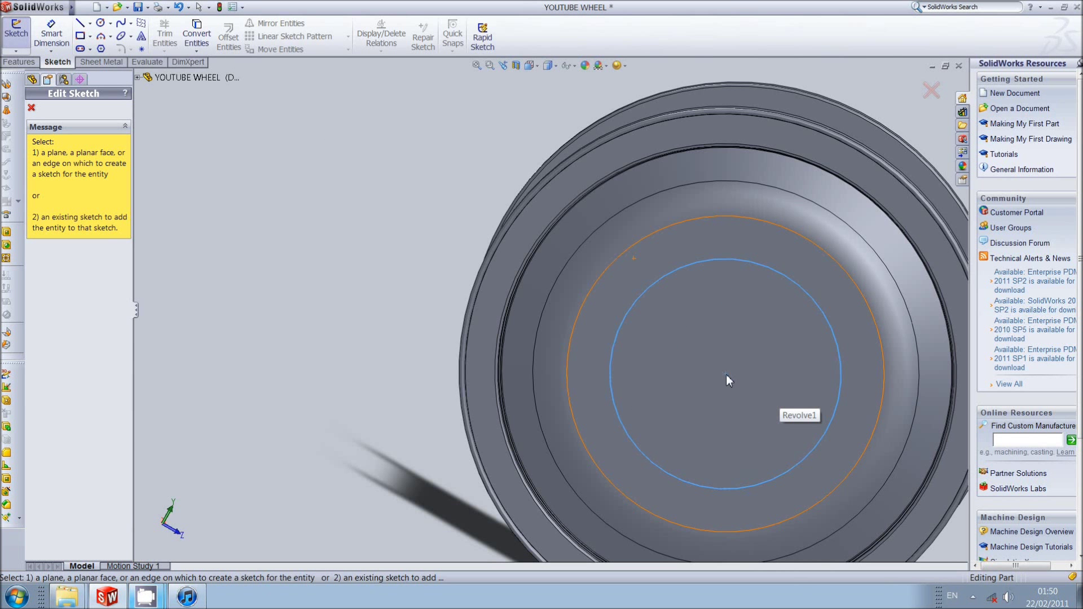
key(Escape)
scroll(789, 289, down, 2)
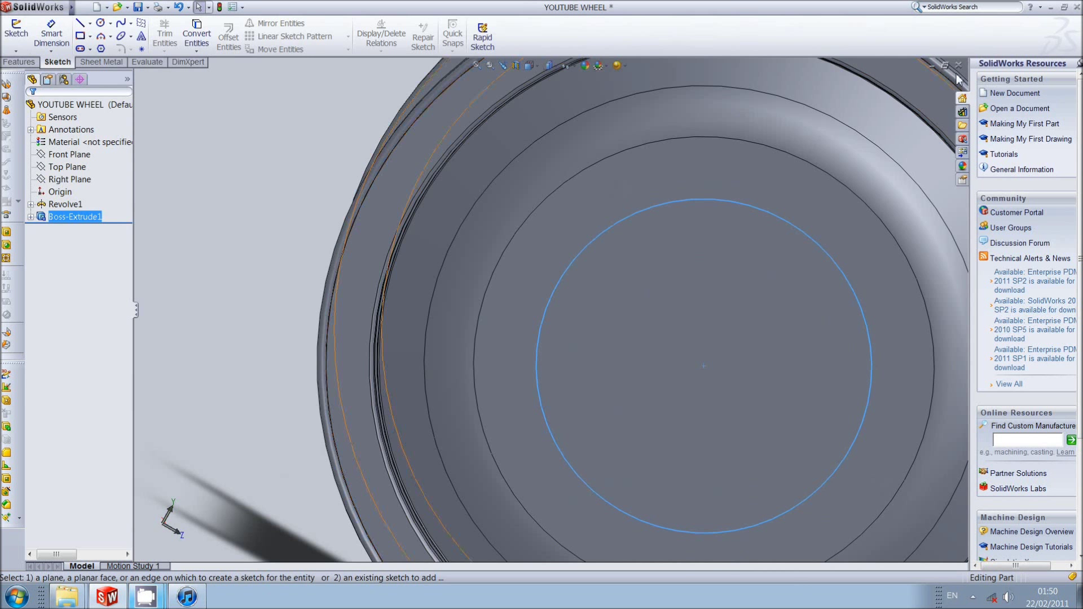
scroll(560, 288, up, 3)
key(Escape)
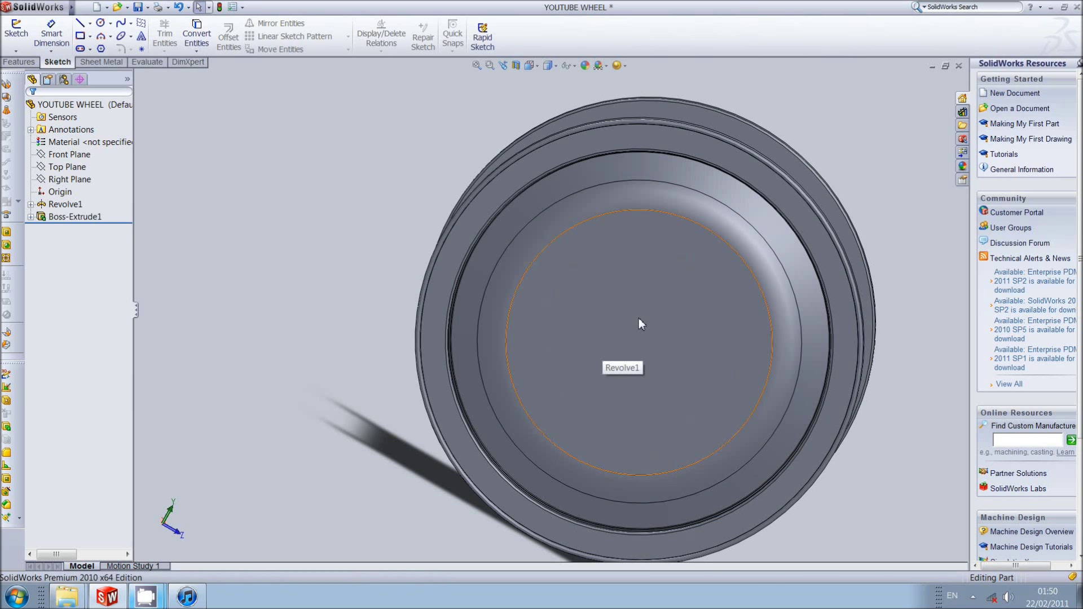
Start a sketch on the hub face and draw a circle centred on the origin.
right_click(638, 324)
click(657, 287)
click(110, 23)
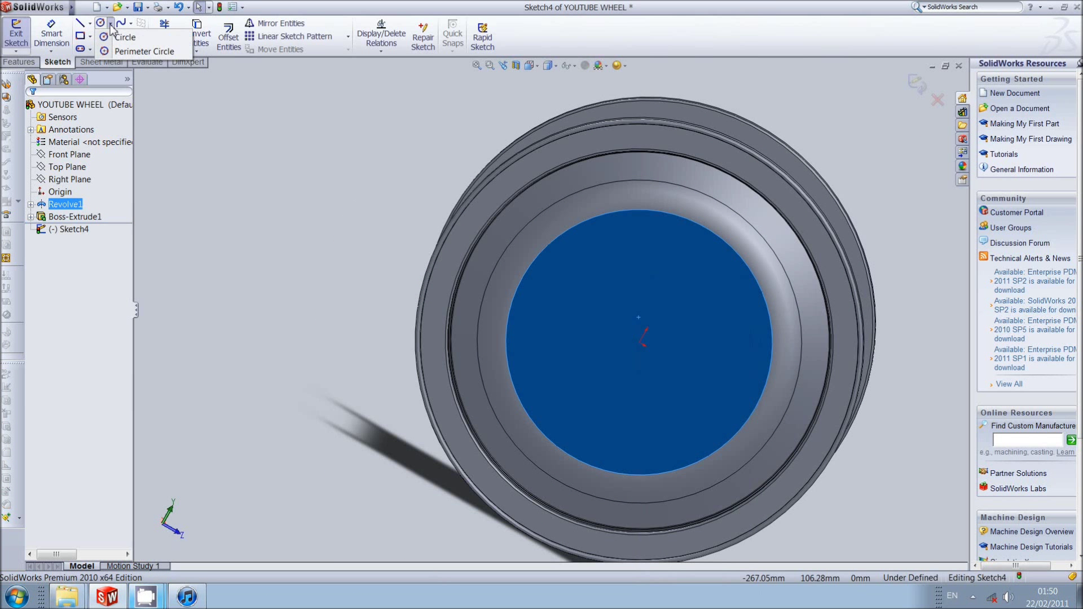
click(639, 341)
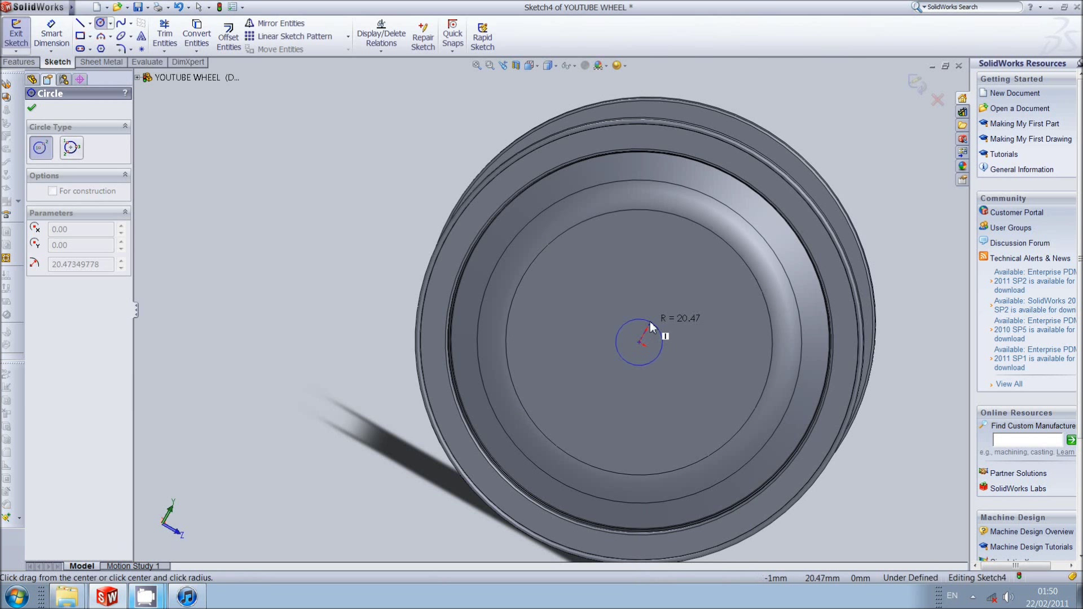
click(646, 324)
Dimension the circle to 48 mm diameter, then delete that dimension.
key(Escape)
click(52, 34)
click(657, 326)
click(694, 369)
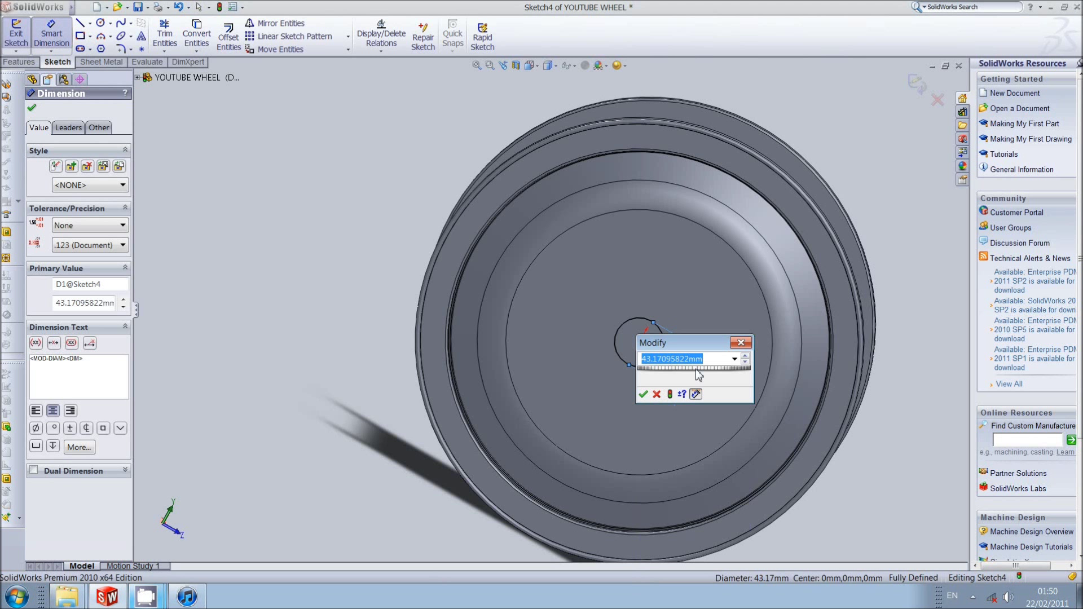
text(48)
key(Return)
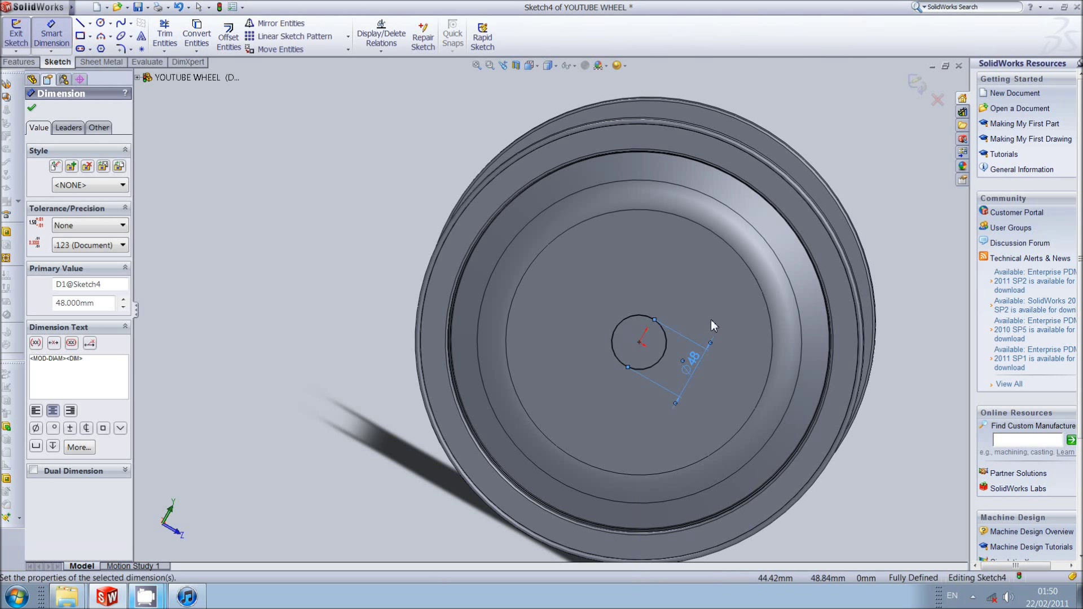
key(Escape)
click(703, 361)
key(Delete)
Set the view orientation to Front, then Left, to face the hub straight on.
scroll(703, 364, down, 3)
key(space)
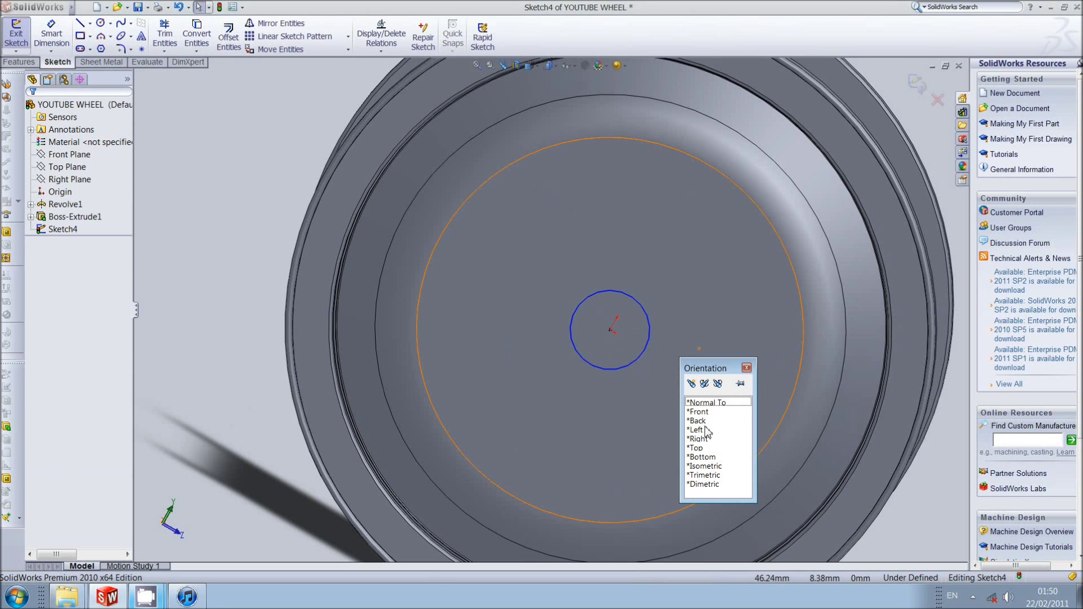
click(704, 414)
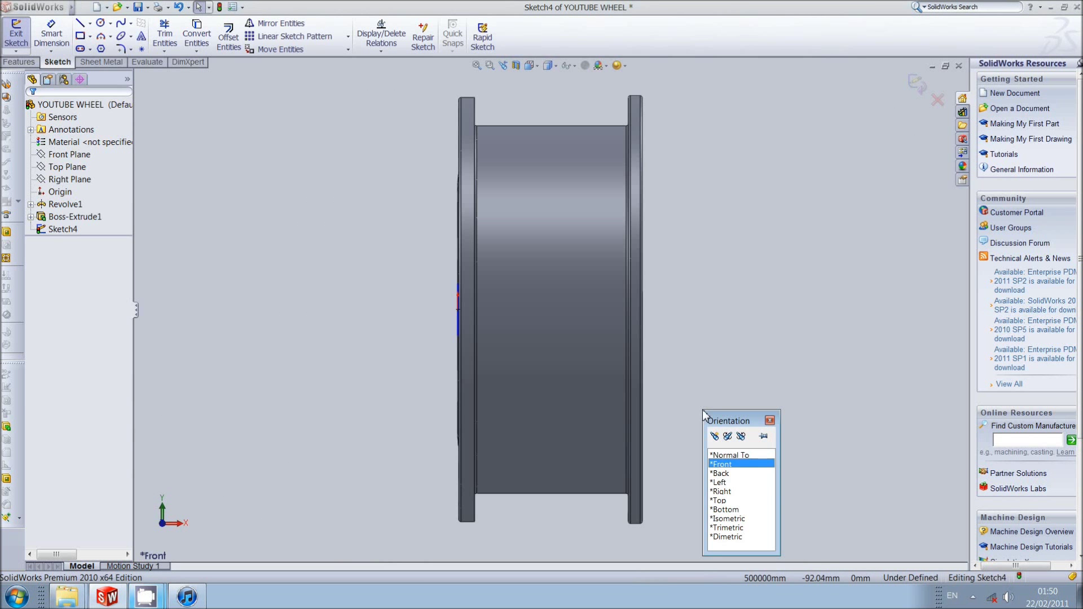
click(722, 482)
scroll(564, 316, down, 3)
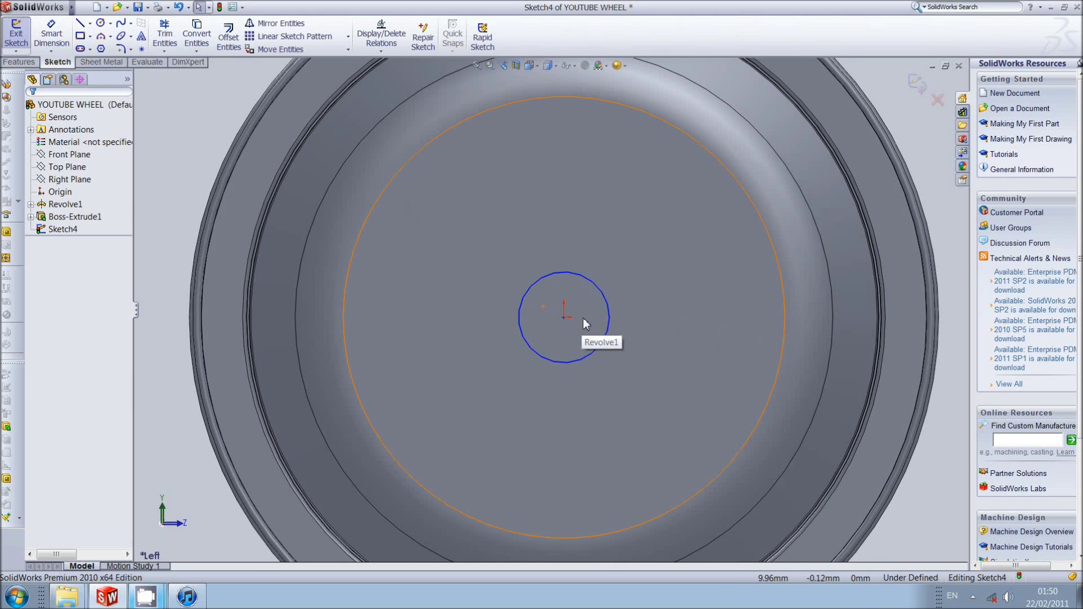
click(111, 23)
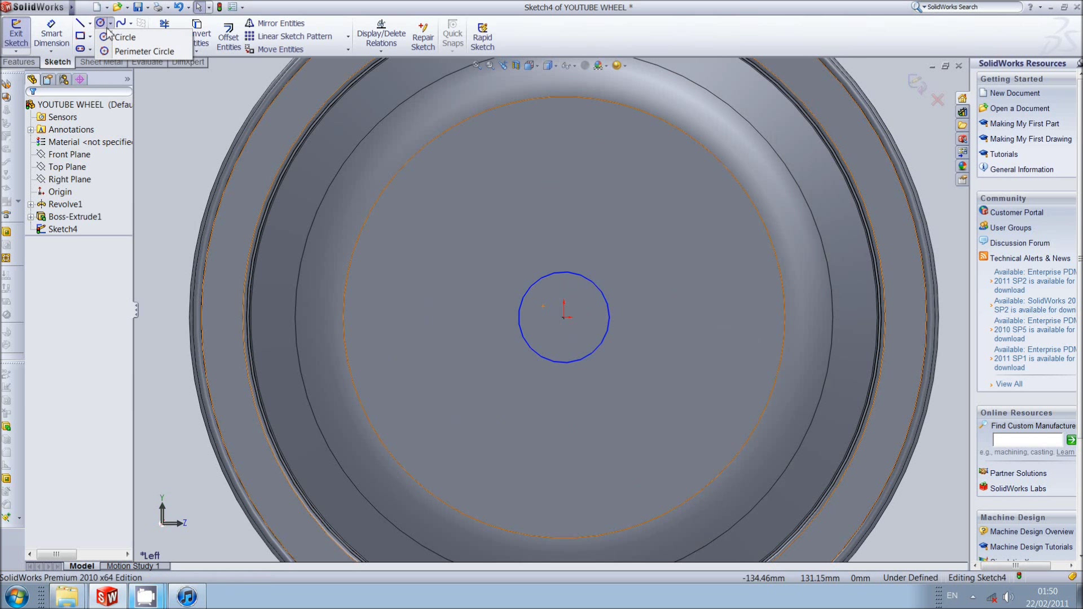
Draw a larger circle around the hub circle and dimension it to 100 mm diameter.
click(124, 37)
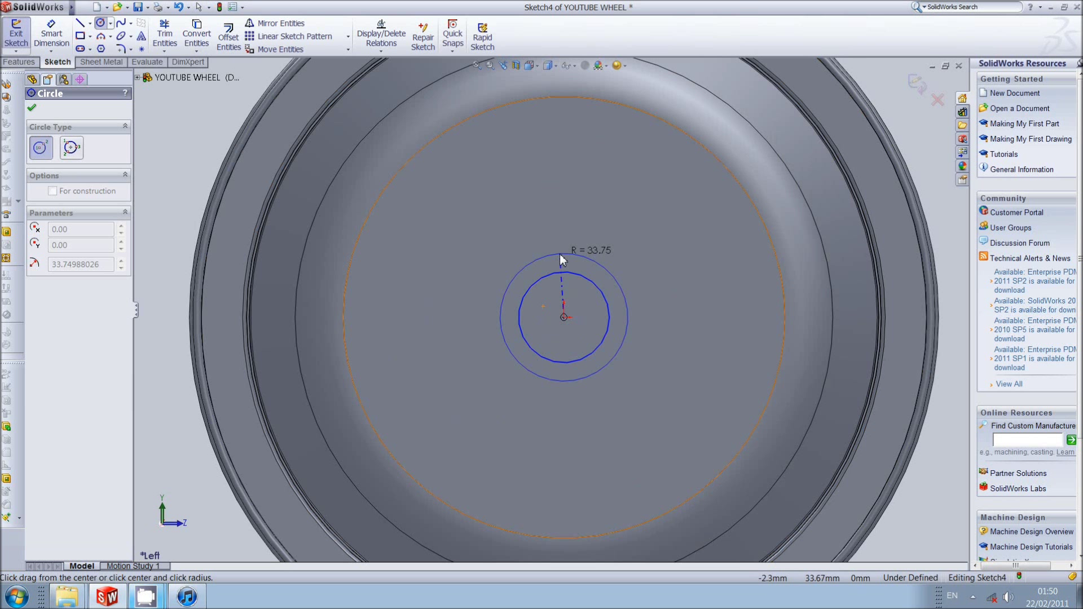
click(560, 225)
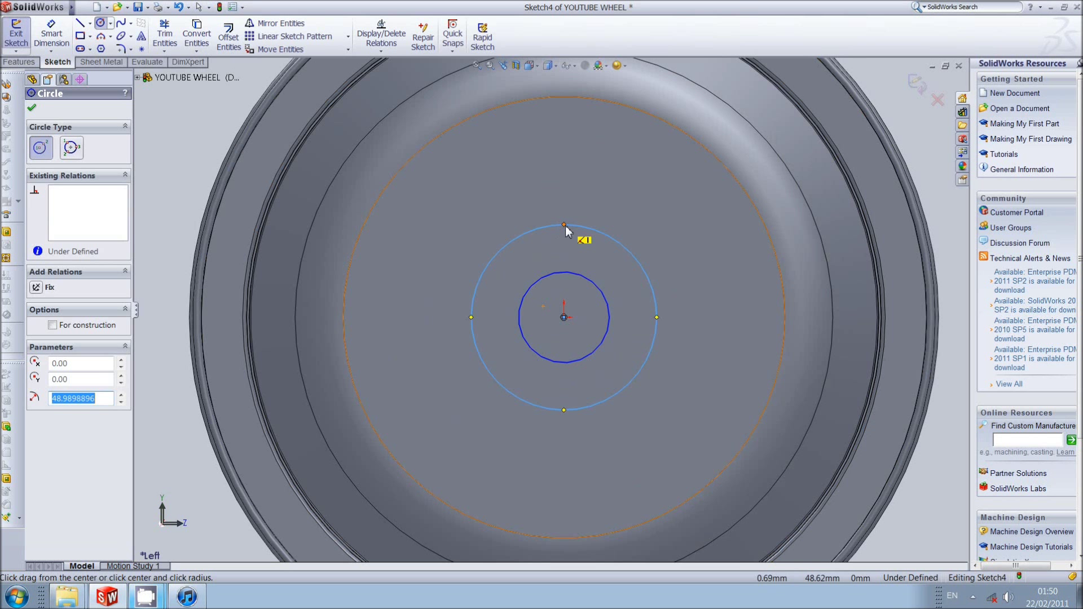
key(Escape)
click(51, 34)
click(601, 235)
click(568, 195)
text(5)
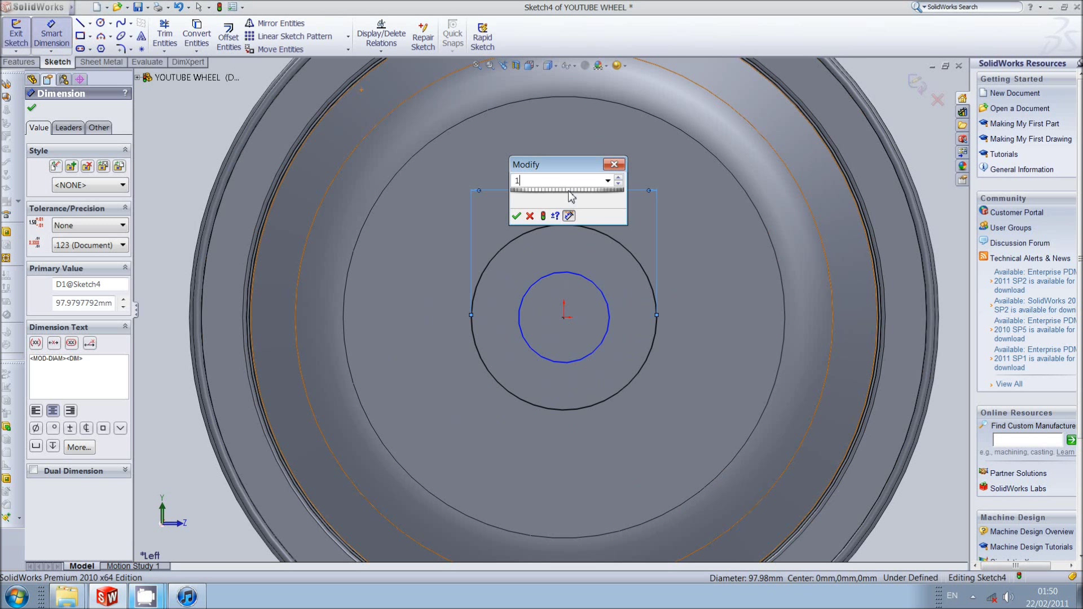
key(Return)
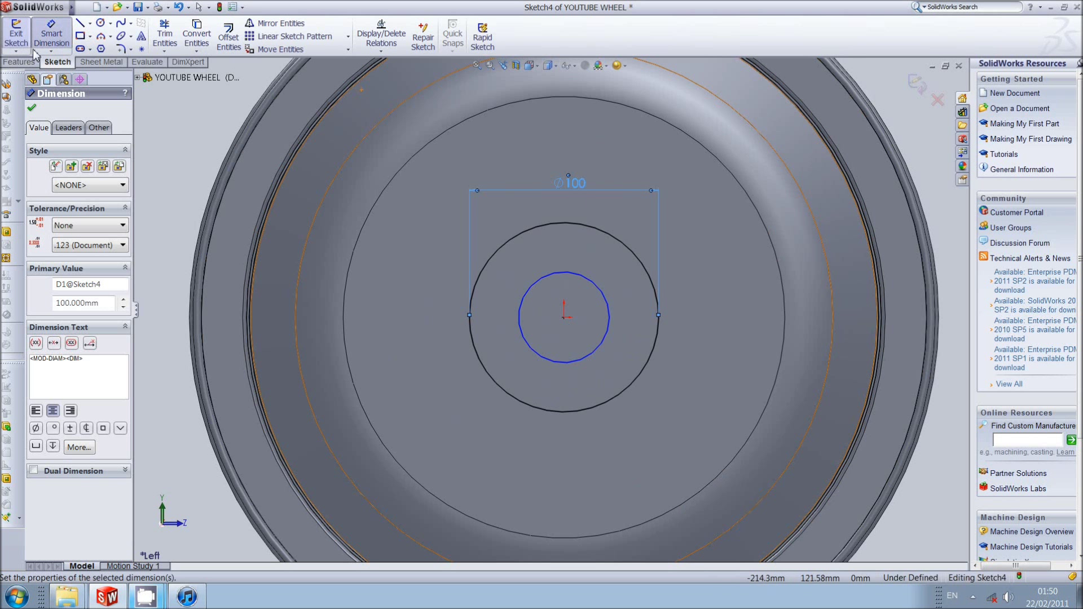
Draw vertical, horizontal and up-left diagonal centerlines from the origin.
click(91, 23)
click(113, 51)
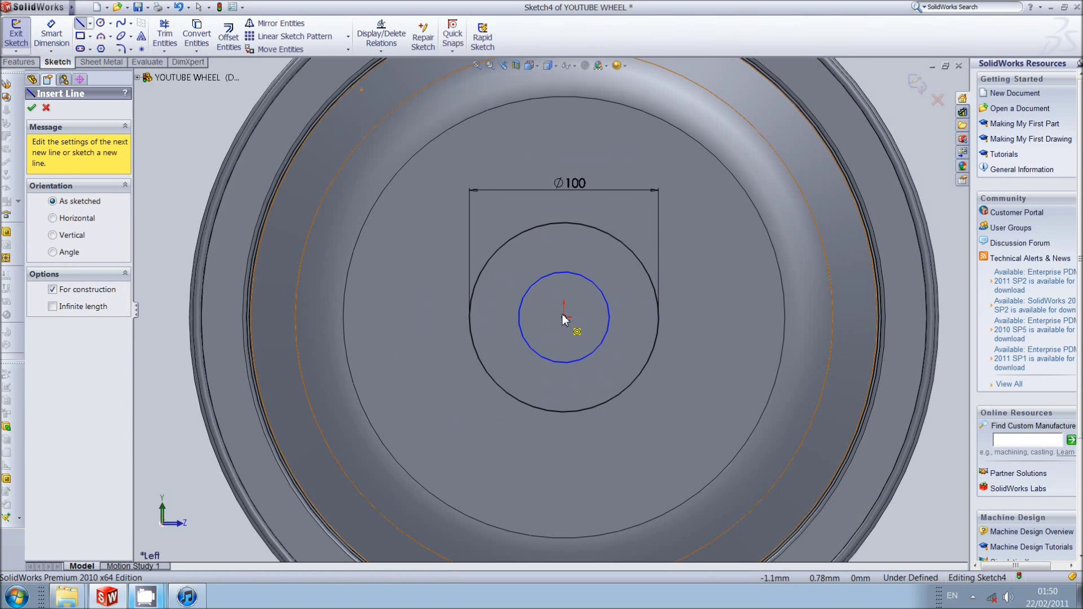
click(564, 316)
click(563, 97)
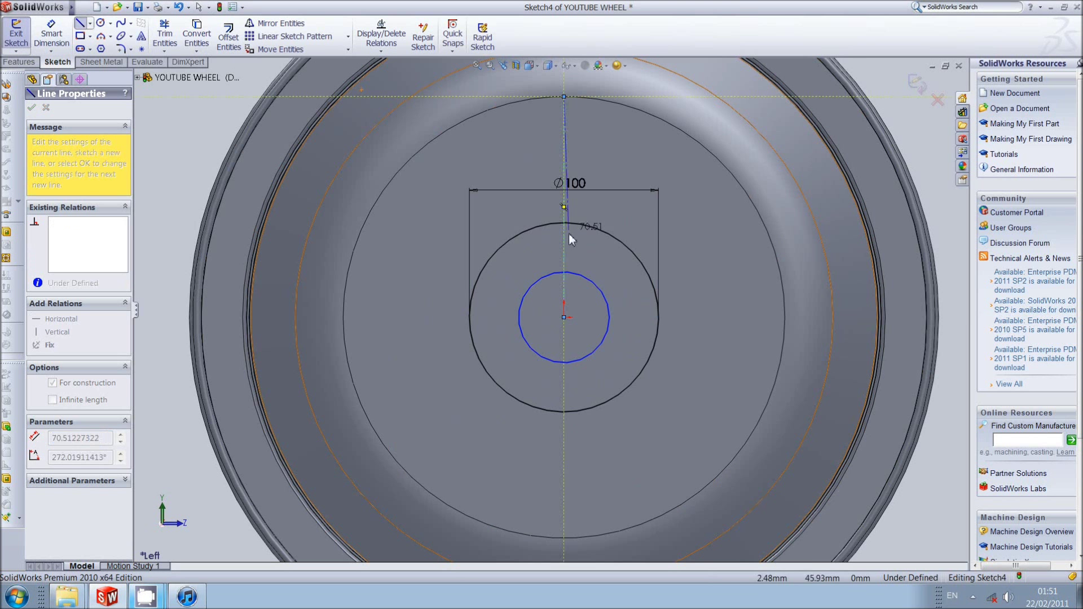
click(564, 317)
double_click(343, 317)
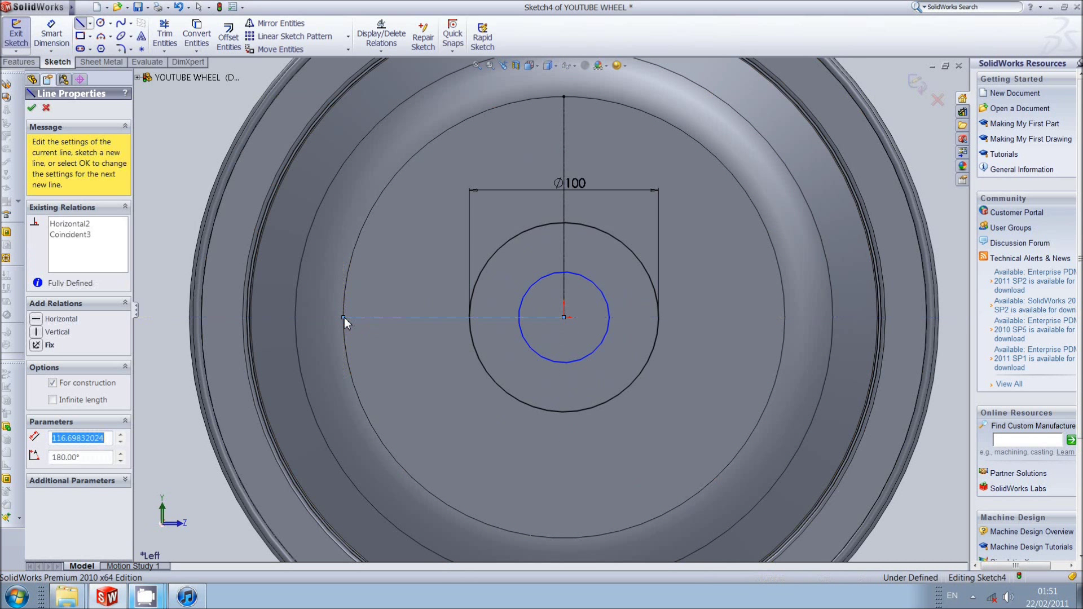
click(563, 317)
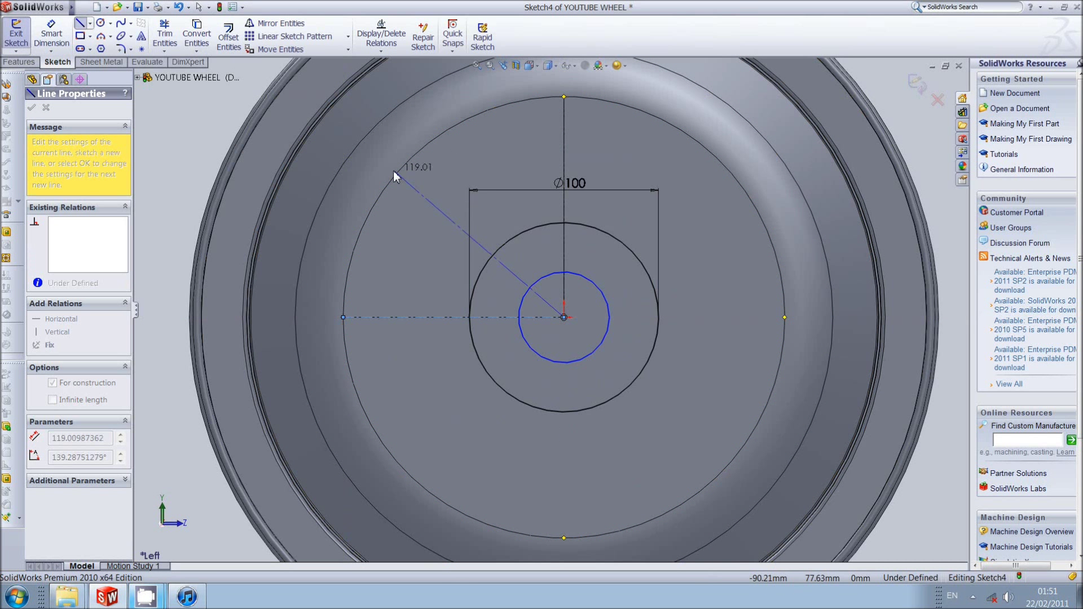
click(408, 161)
key(Escape)
key(Escape)
Start another circle while zooming the view, then cancel it.
click(110, 23)
click(118, 40)
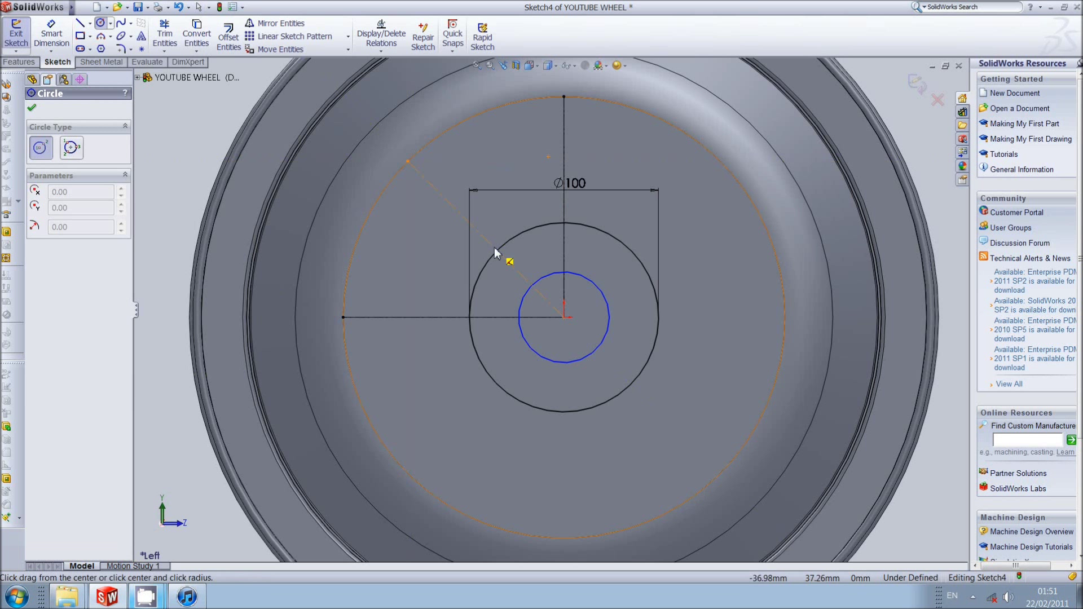
scroll(501, 255, down, 2)
scroll(524, 271, down, 4)
scroll(528, 276, down, 2)
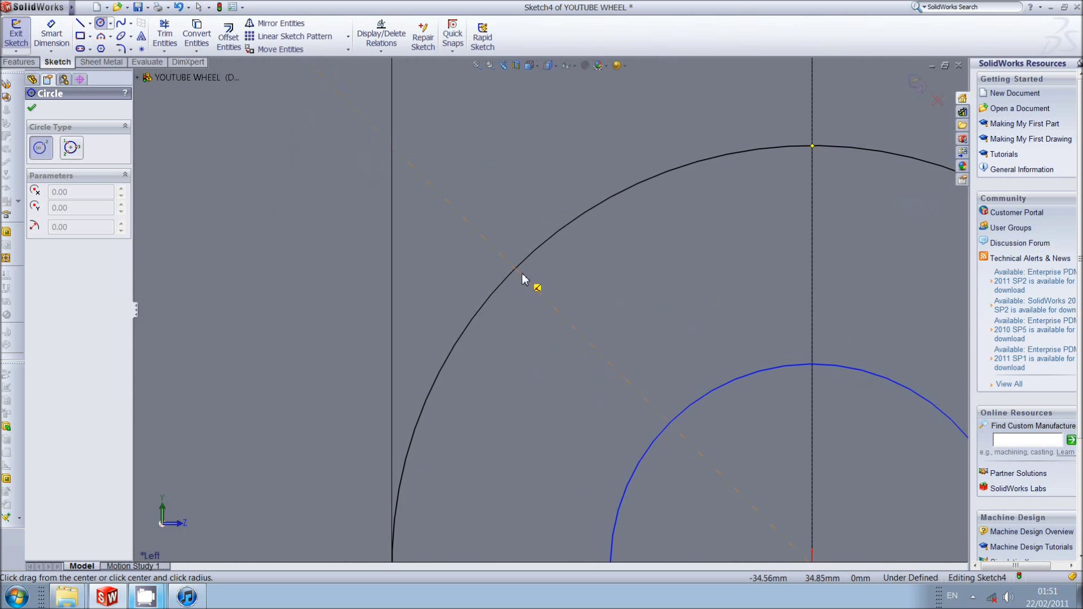
scroll(515, 277, down, 2)
scroll(536, 294, down, 1)
scroll(533, 293, down, 1)
scroll(550, 304, down, 1)
key(Escape)
scroll(541, 333, up, 3)
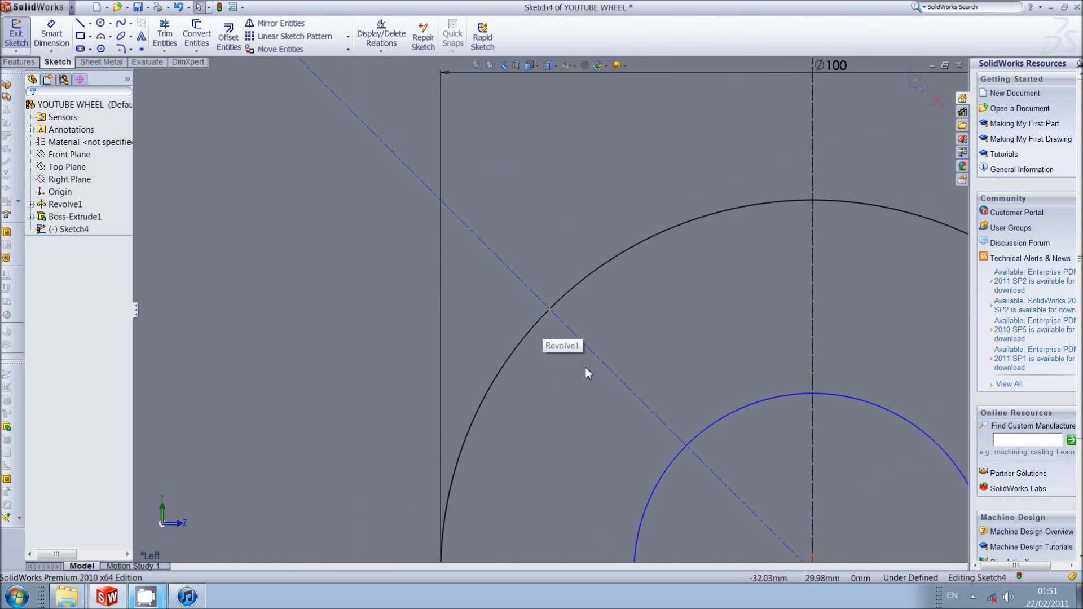
scroll(494, 342, up, 4)
click(82, 24)
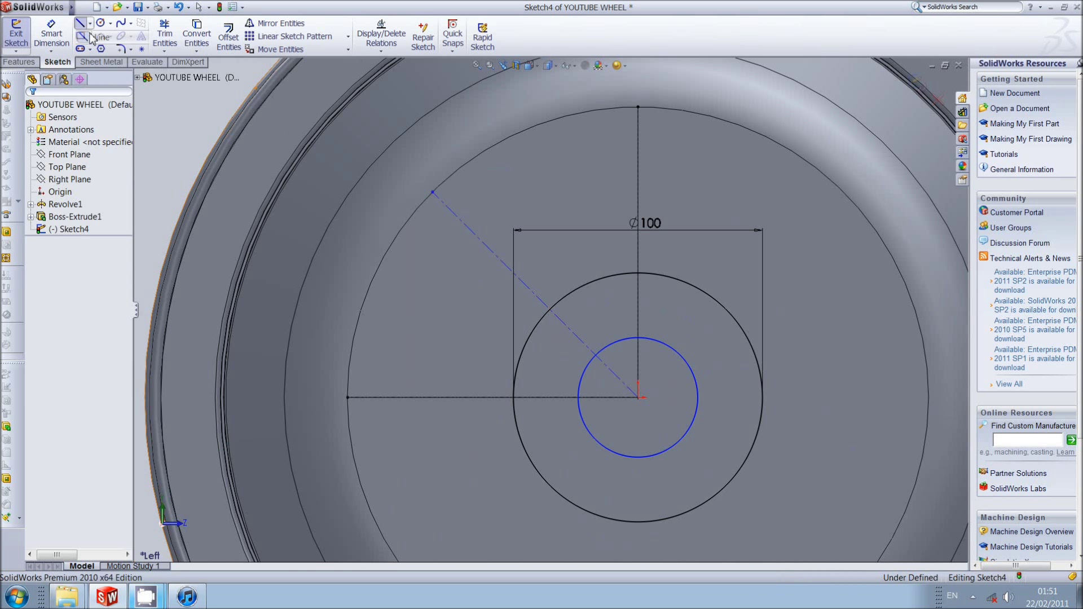
Draw a line from the origin along the diagonal centerline.
click(638, 398)
key(l)
click(638, 398)
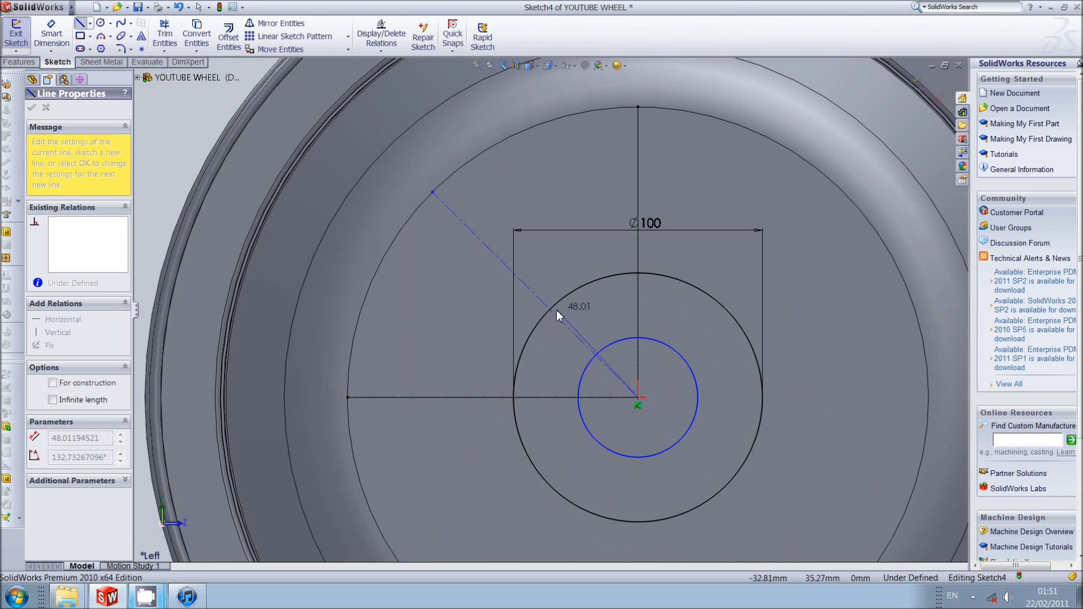
click(564, 329)
key(Escape)
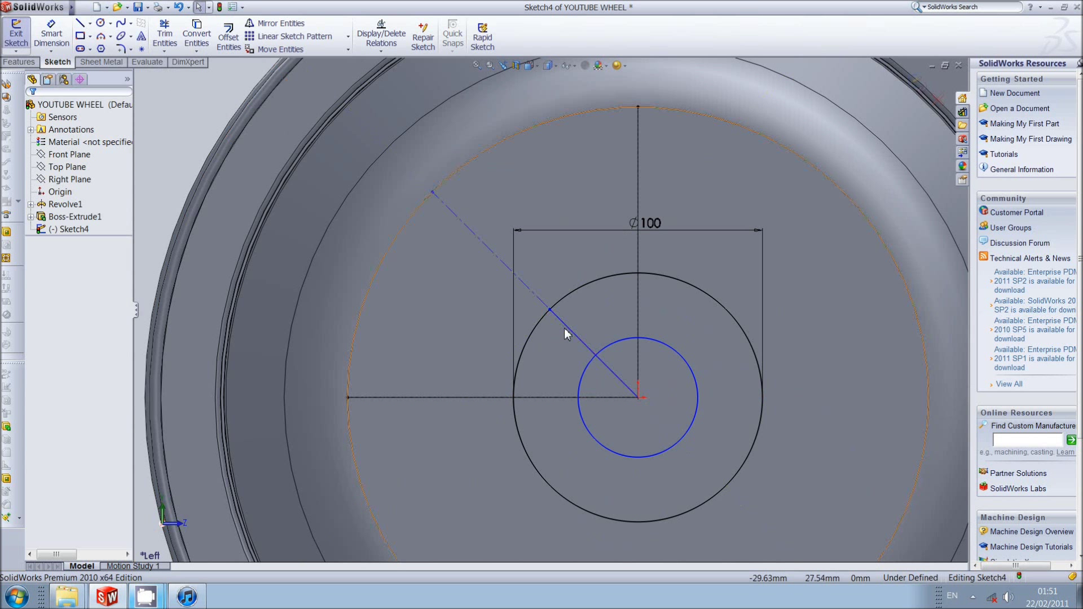
Centre a small circle on the line's end and dimension it to 15 mm diameter.
click(111, 23)
click(117, 38)
click(550, 309)
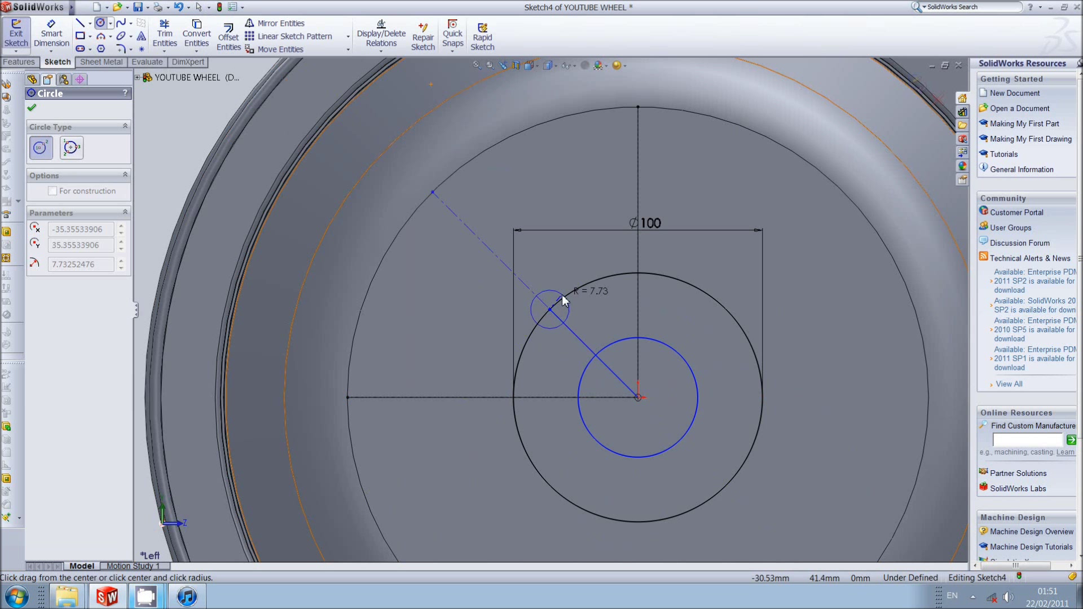
click(564, 299)
key(Escape)
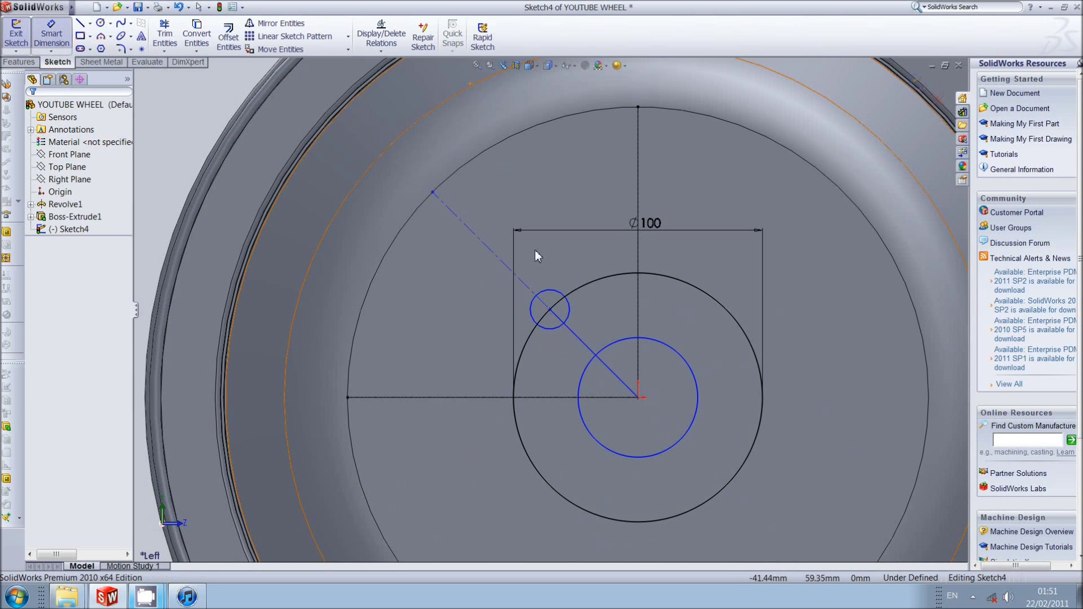
click(550, 293)
click(555, 263)
text(15)
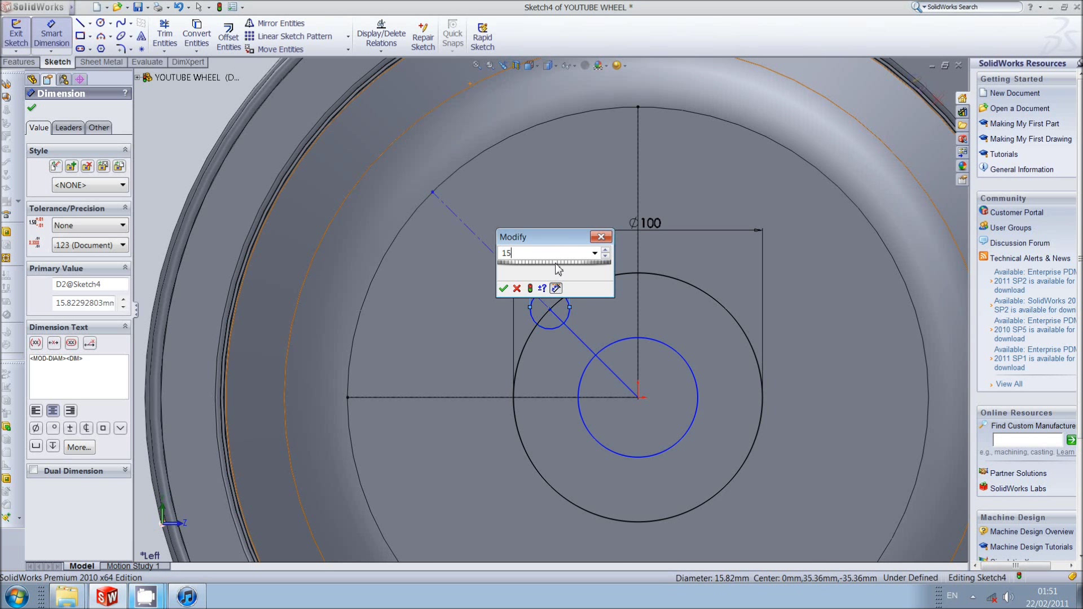
key(Return)
key(Escape)
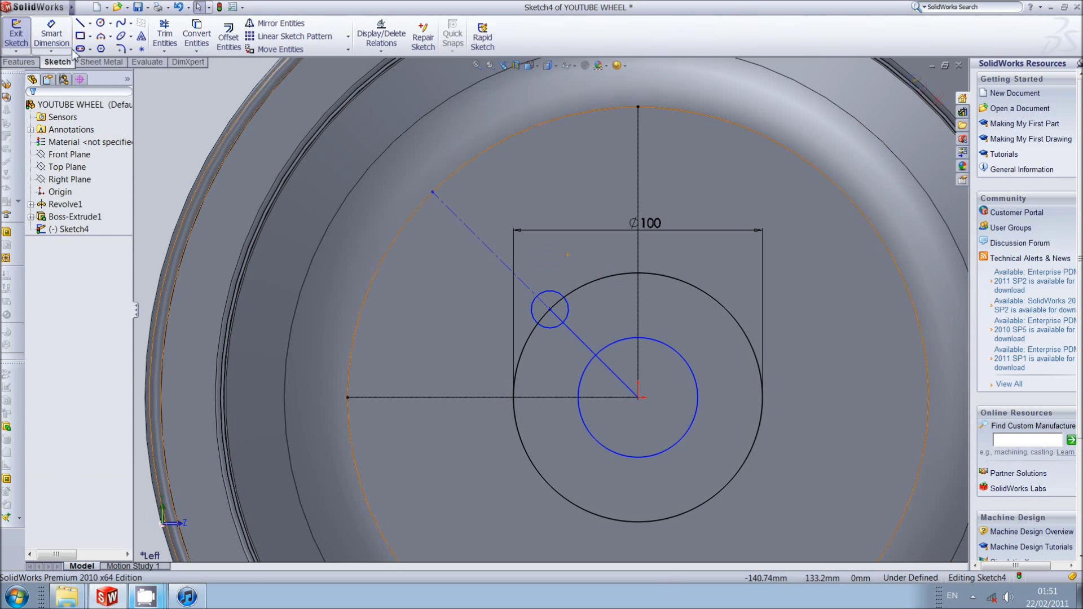
click(162, 39)
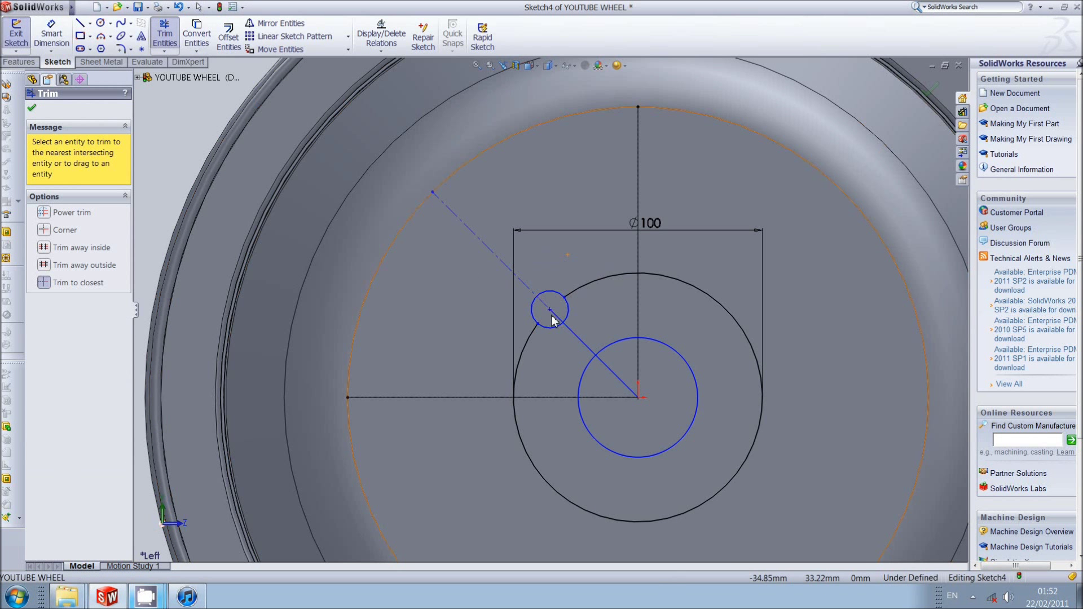
Trim one quarter of the 100 mm circle and pattern the small circle four times around 360°.
click(530, 339)
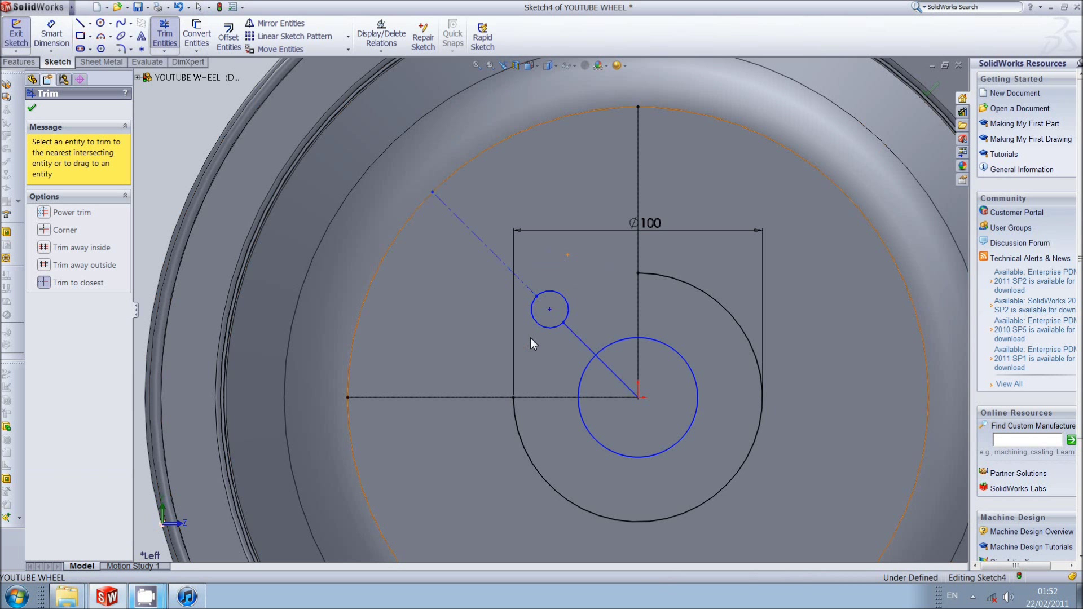
click(279, 24)
key(Escape)
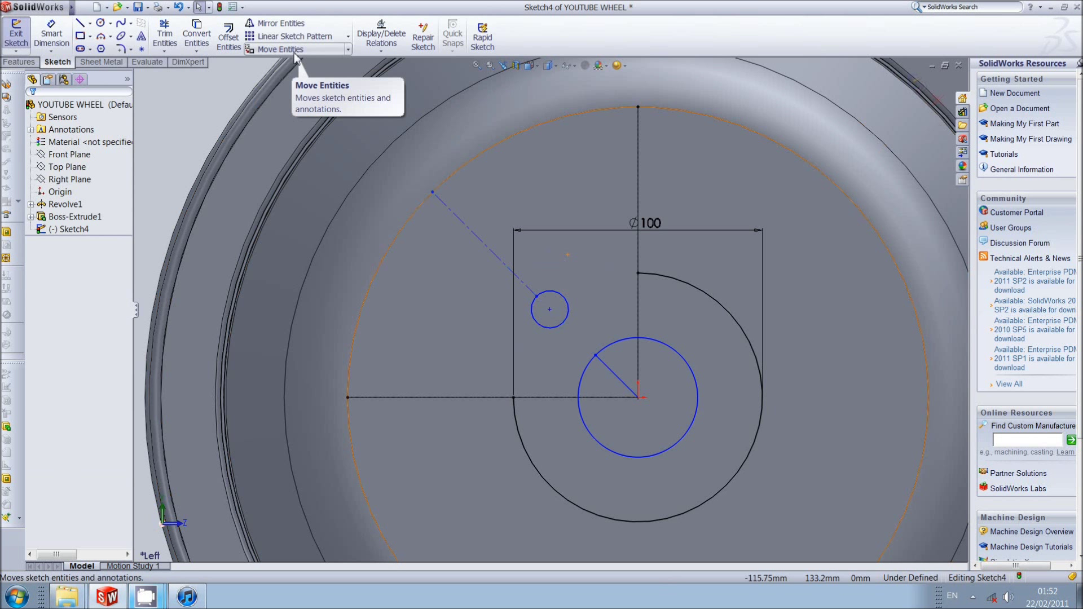
click(348, 36)
click(299, 63)
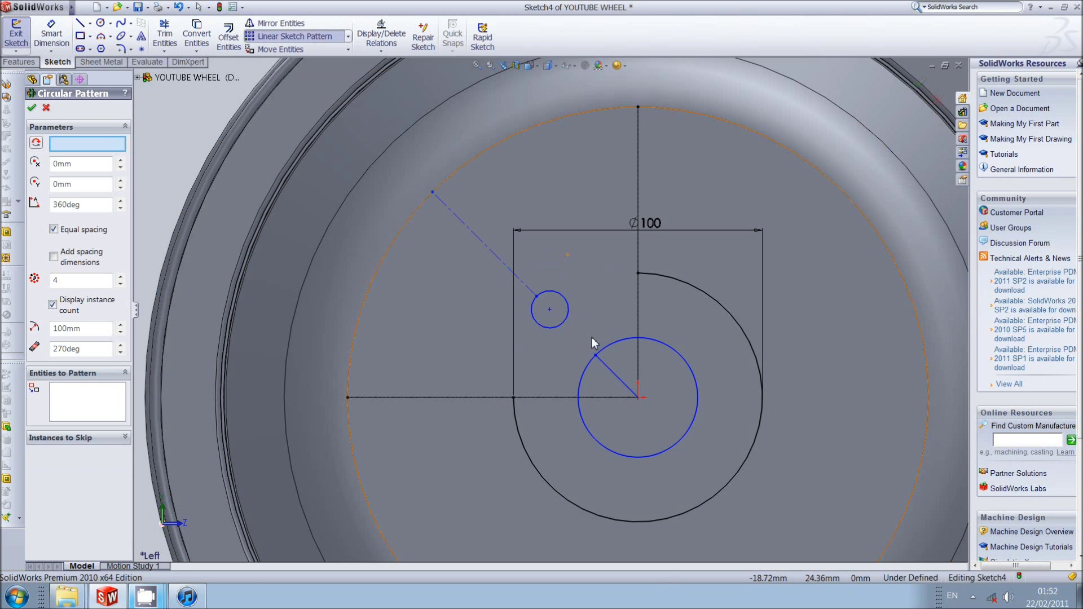
click(563, 330)
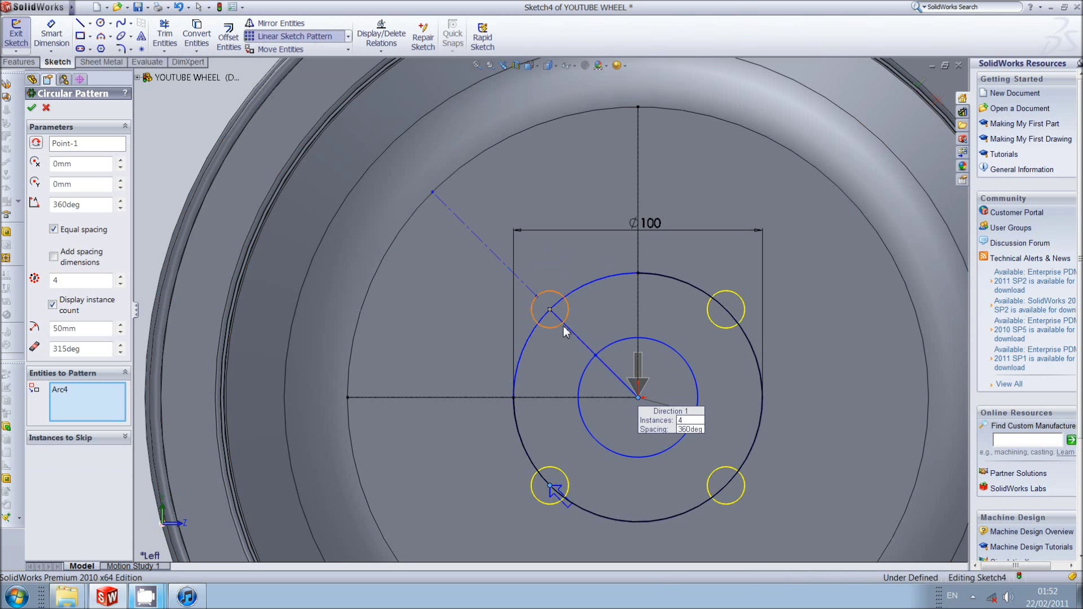
click(31, 107)
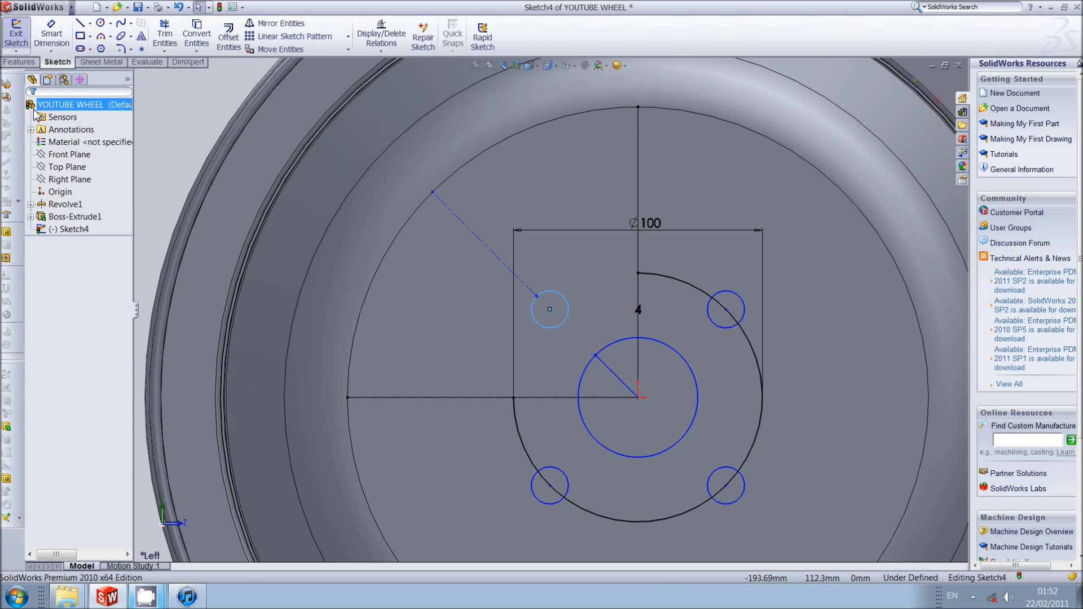
Trim away the 100 mm circle's arcs between and inside the four small circles.
click(162, 40)
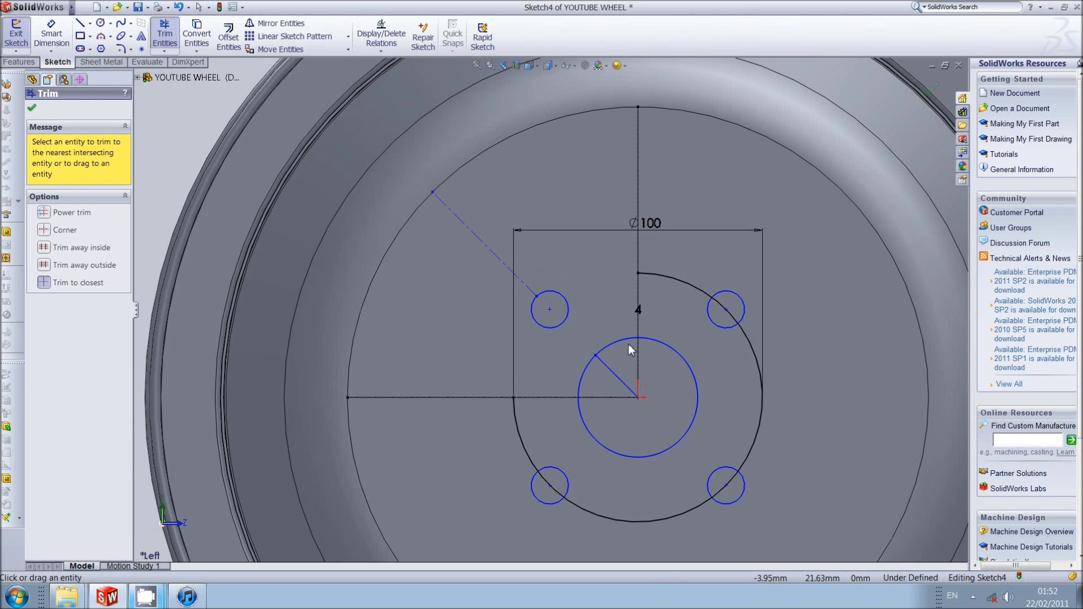
click(648, 273)
click(728, 314)
click(750, 342)
click(719, 489)
click(681, 512)
click(521, 439)
click(552, 489)
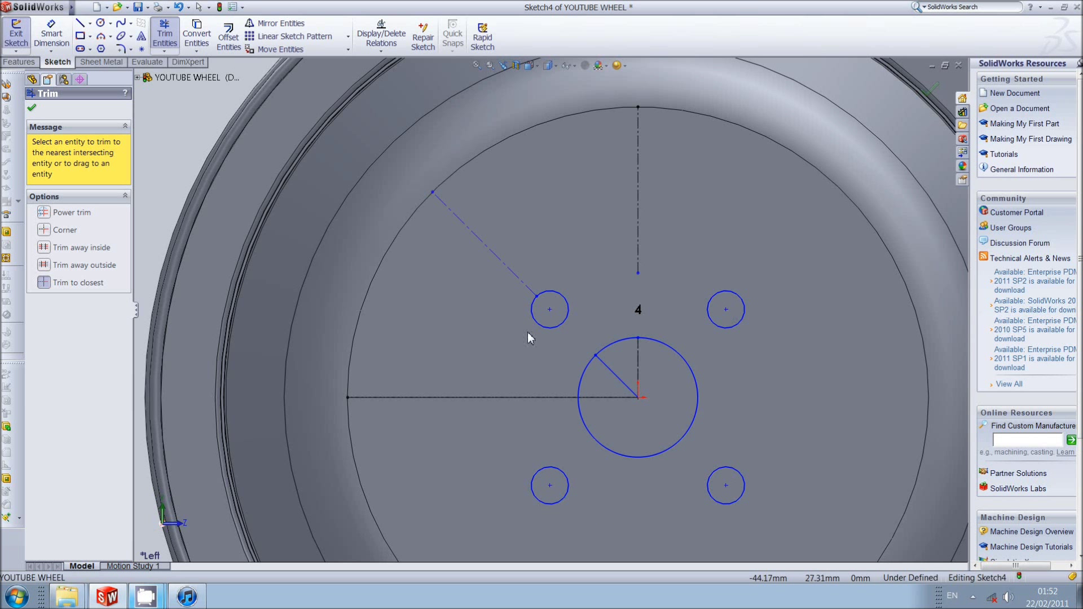
Trim the vertical, diagonal and horizontal construction lines, then fit and reorient the view.
click(616, 398)
click(637, 366)
click(638, 251)
click(511, 275)
click(489, 398)
key(f)
middle_drag(628, 408, 594, 418)
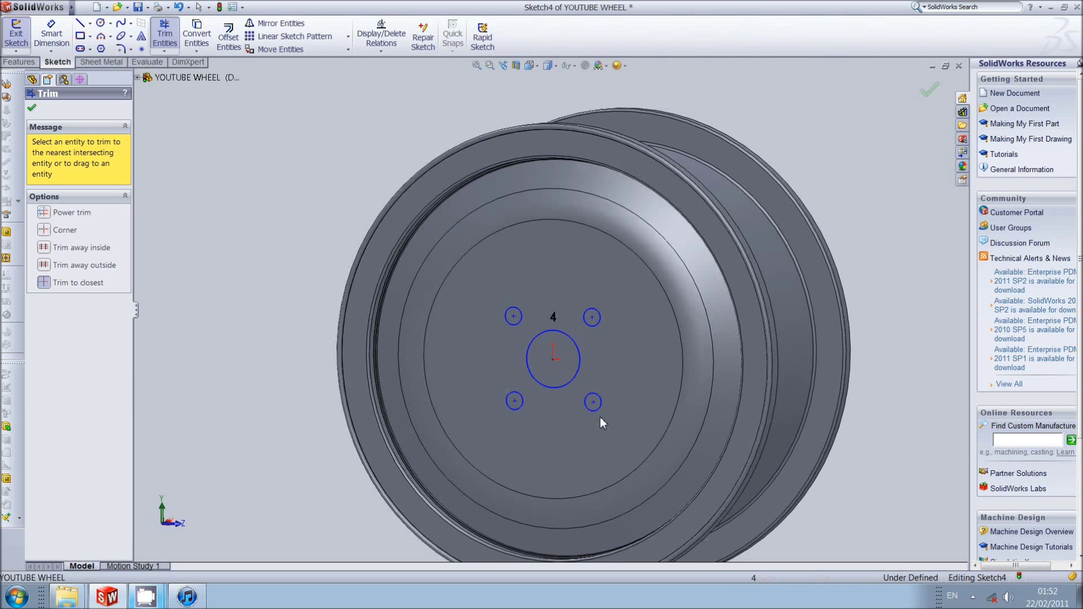
key(ctrl+8)
key(Escape)
Extrude-cut the sketch Through All to bore the centre and four bolt holes.
click(33, 65)
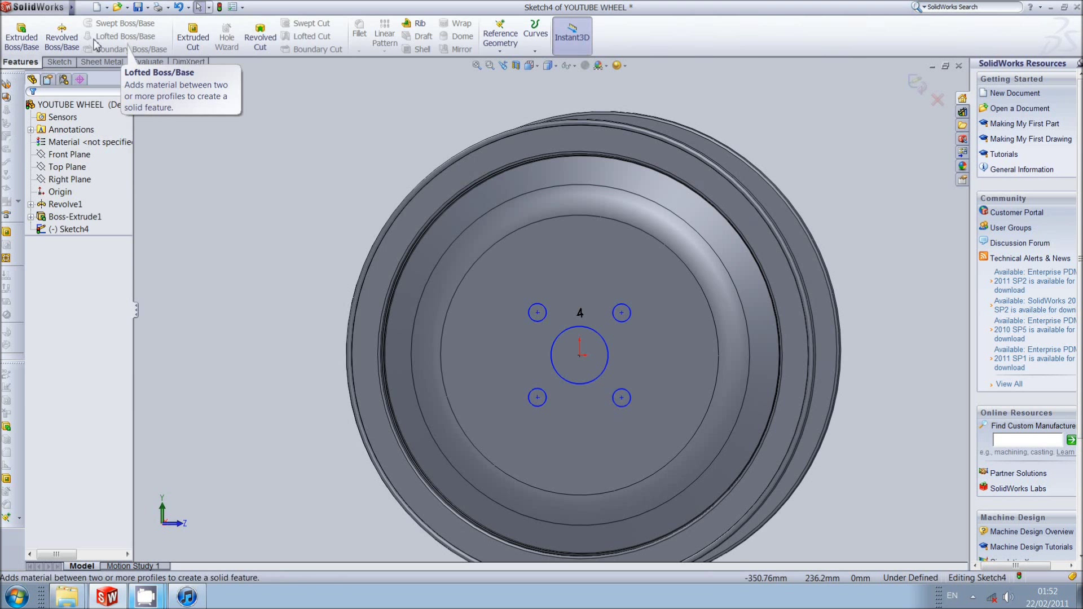
click(193, 37)
mouse_move(591, 326)
middle_down()
mouse_move(644, 356)
mouse_move(564, 361)
middle_up()
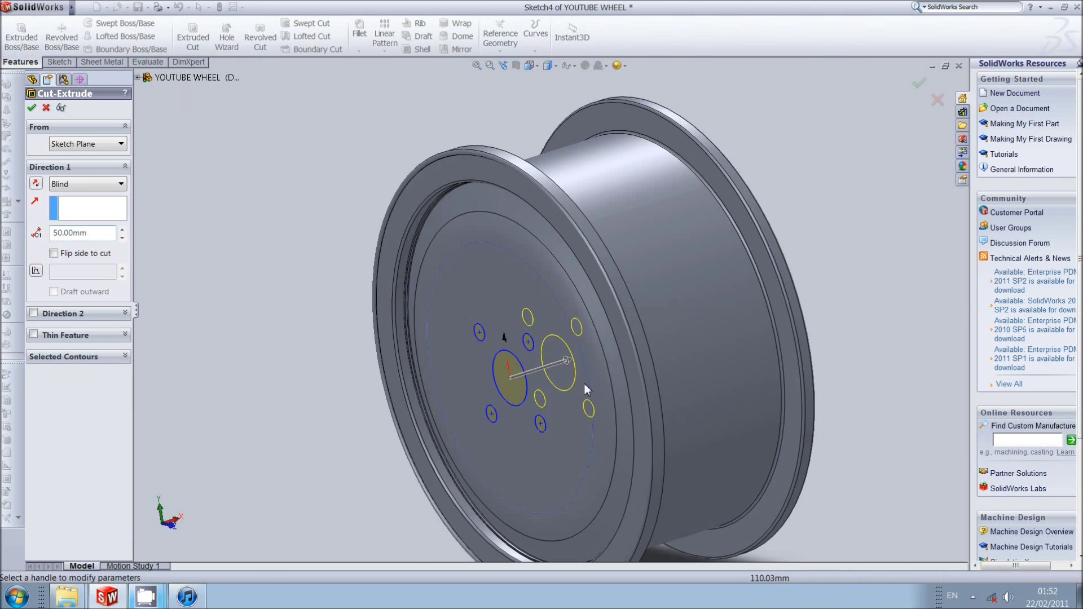
click(87, 184)
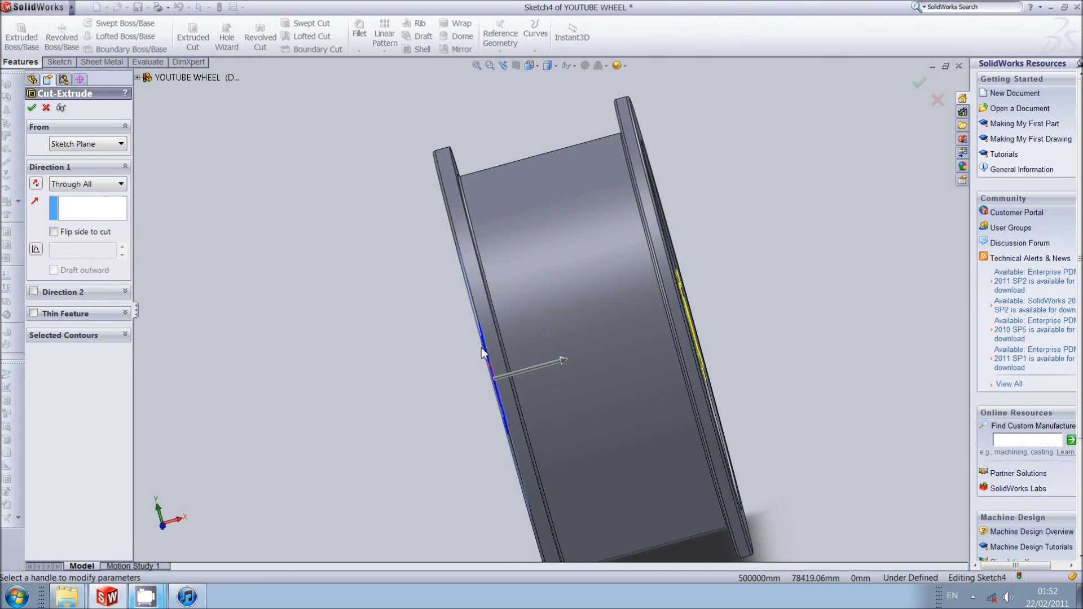
middle_drag(481, 348, 420, 377)
click(32, 109)
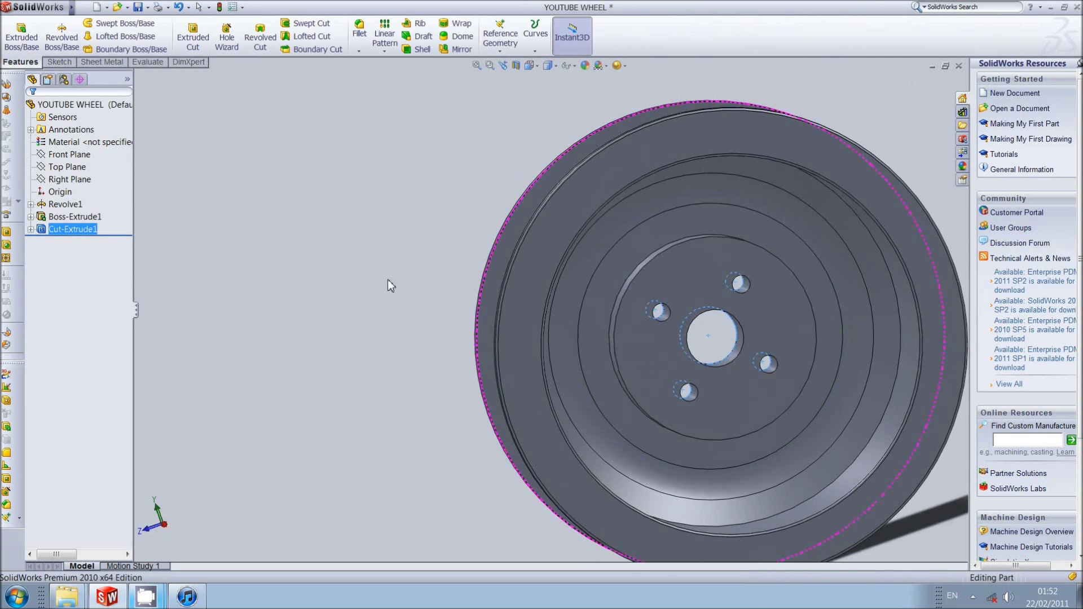
middle_drag(387, 279, 369, 293)
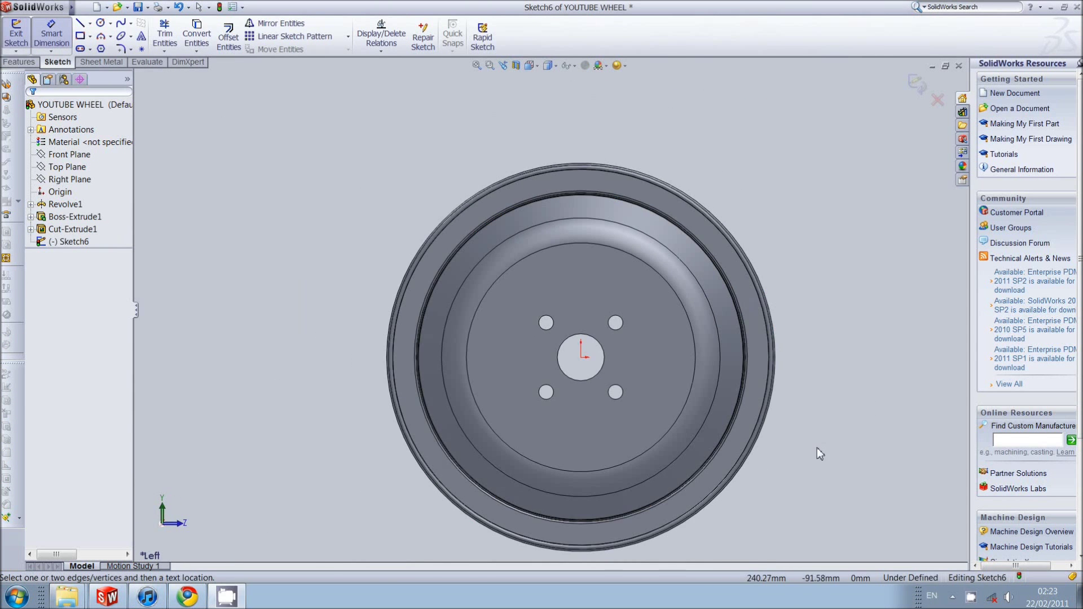
Draw vertical, horizontal and up-left angled centrelines from the hub centre.
click(91, 23)
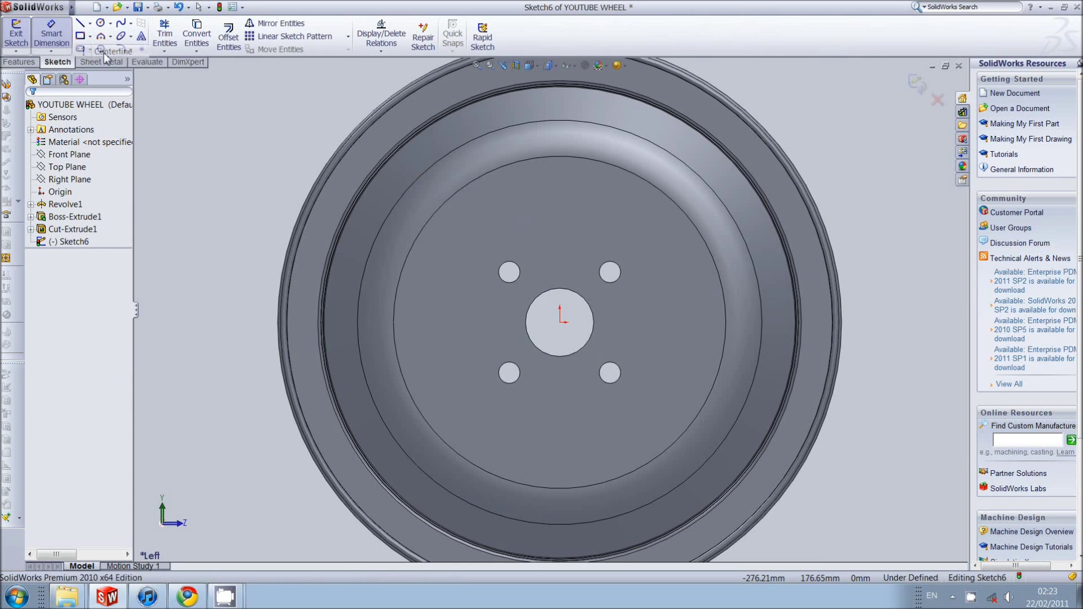
click(102, 50)
click(560, 321)
double_click(560, 157)
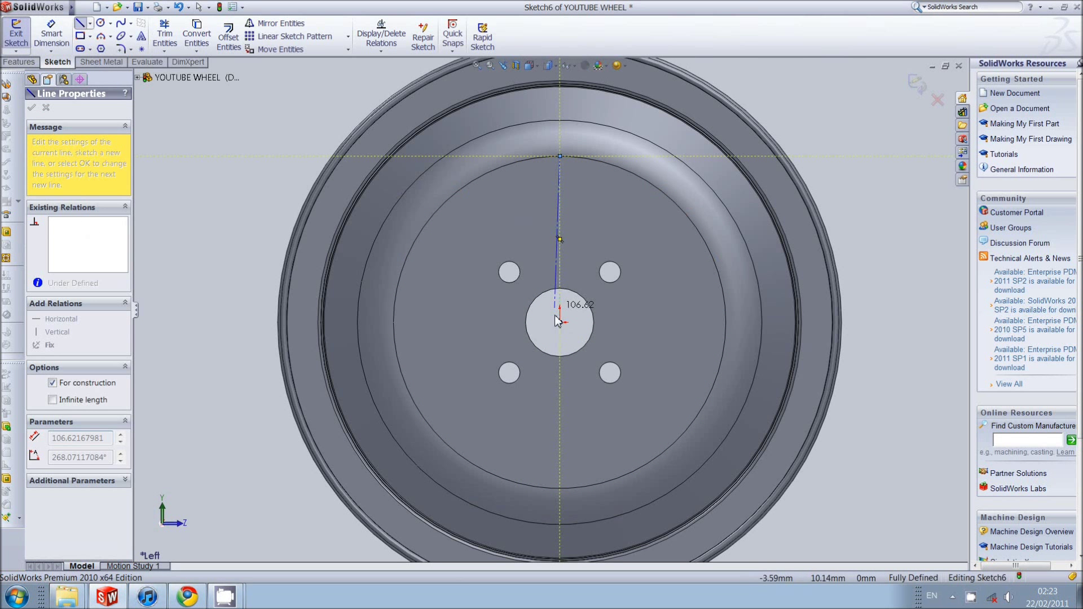
click(393, 322)
click(559, 323)
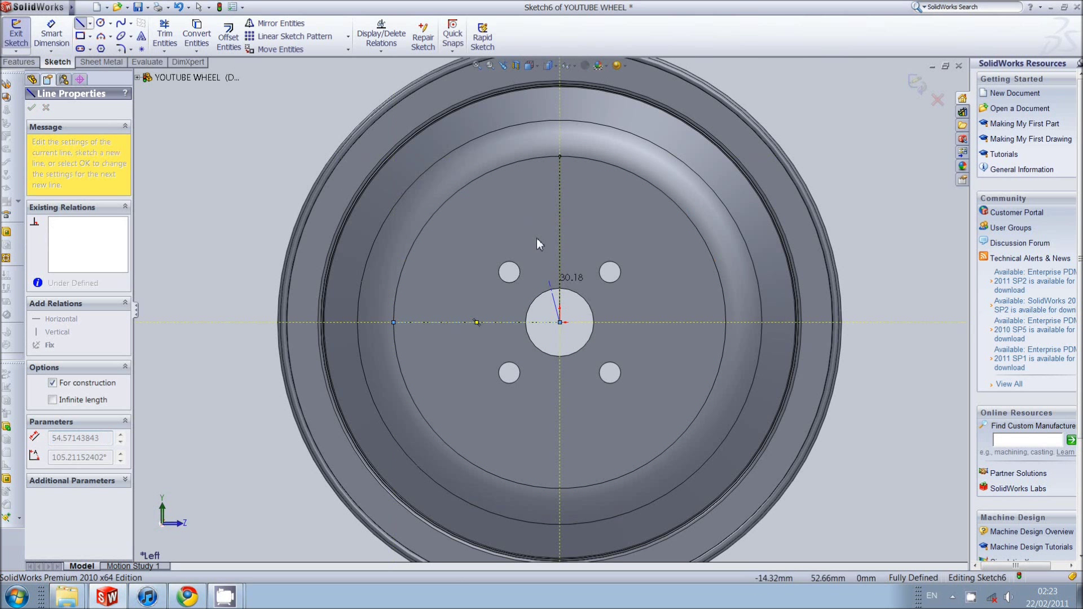
click(496, 169)
key(Escape)
Dimension the angle between the angled and vertical centrelines to 33.81°.
click(62, 32)
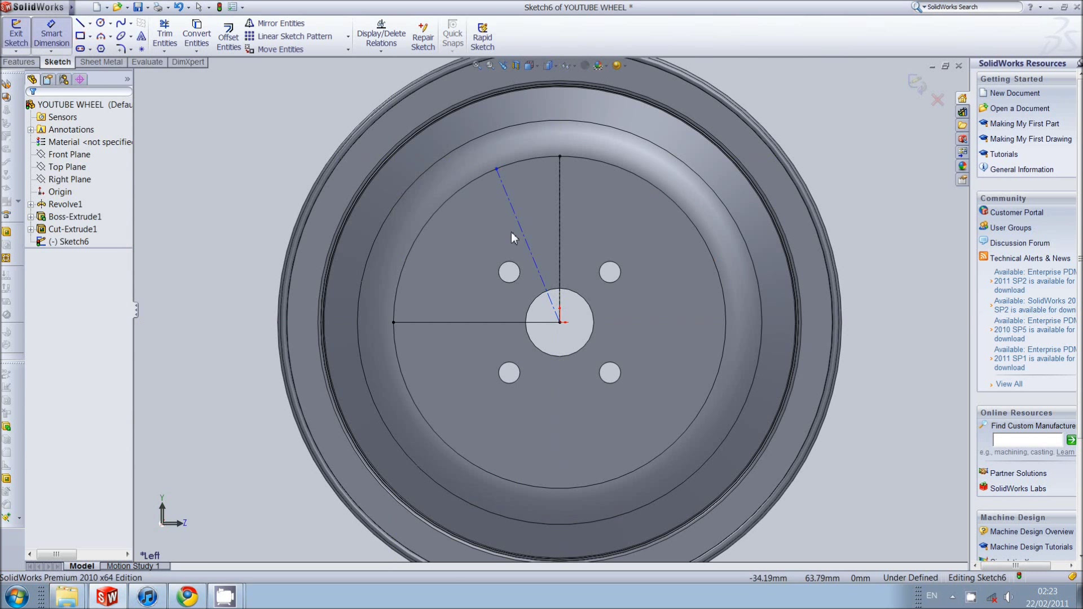
click(560, 231)
click(522, 231)
click(537, 223)
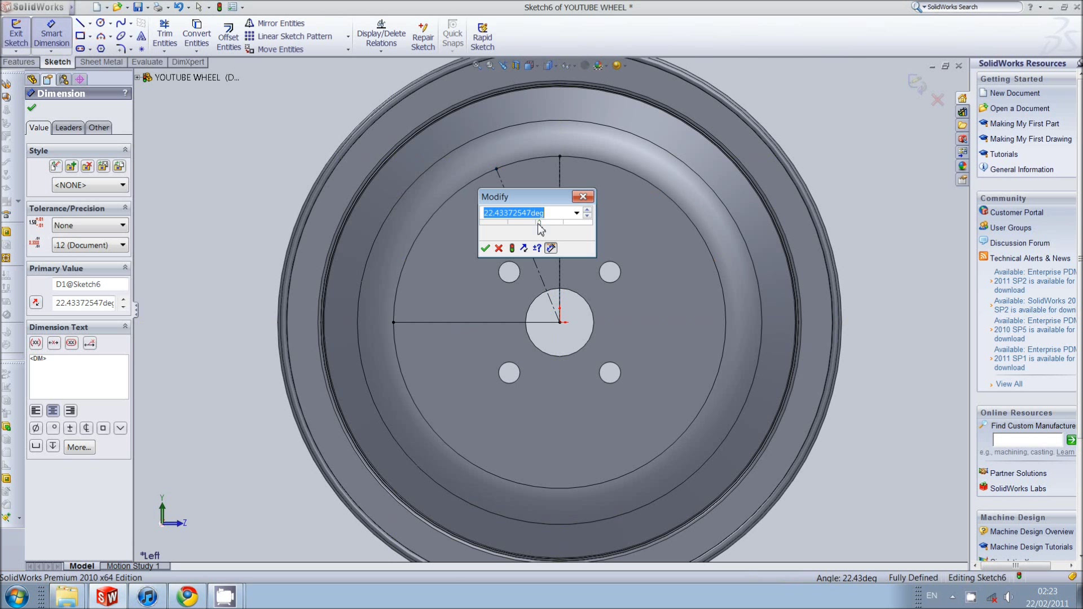
text(33.81)
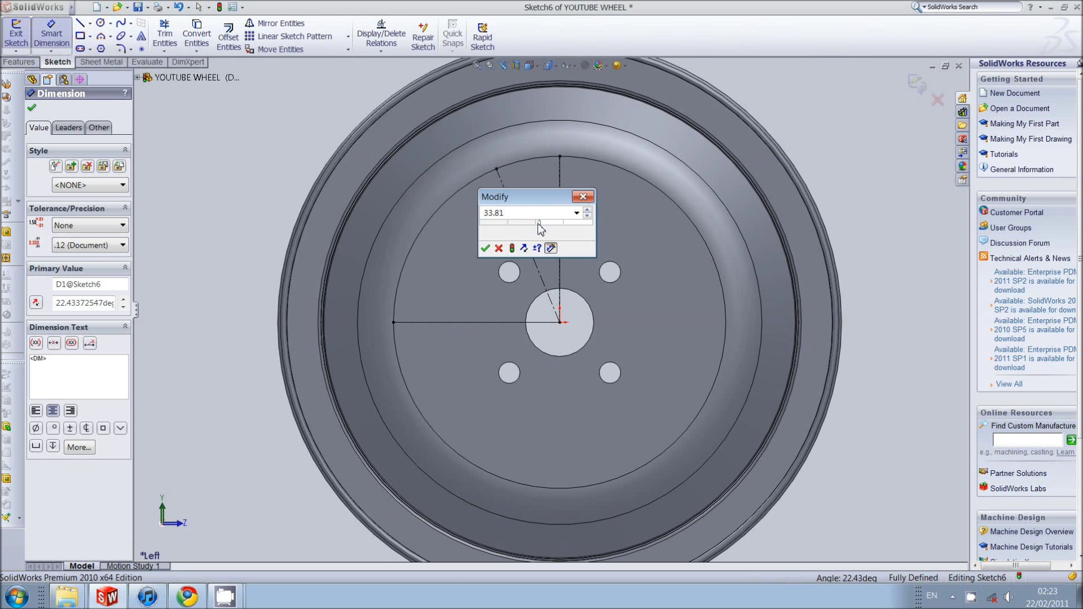
key(Return)
click(110, 23)
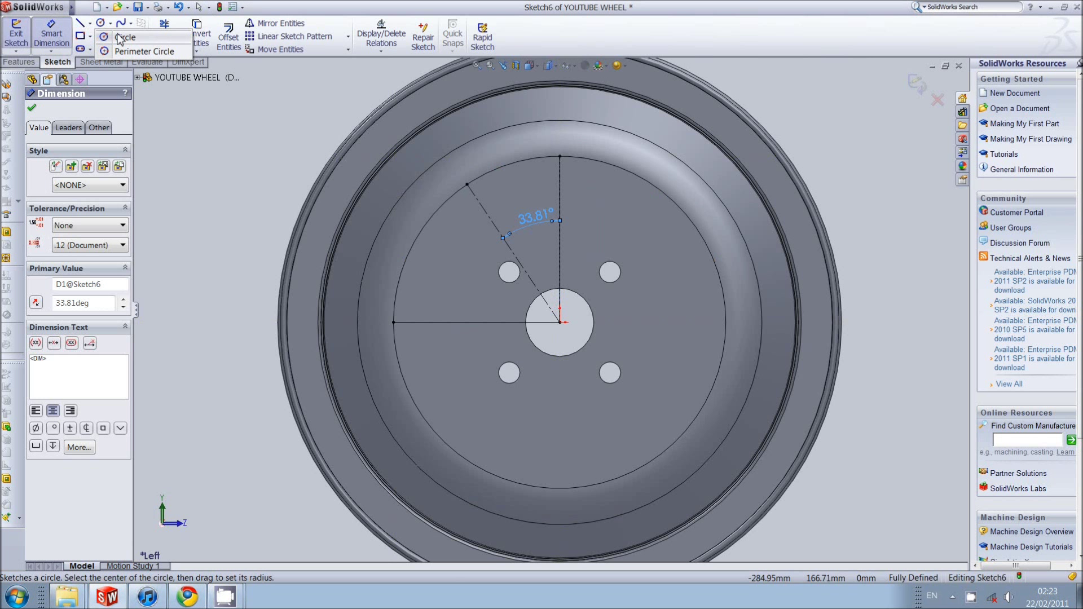
click(118, 38)
Draw a circle centred on the hub centre and dimension it to Ø153.620.
click(560, 322)
click(553, 192)
click(51, 34)
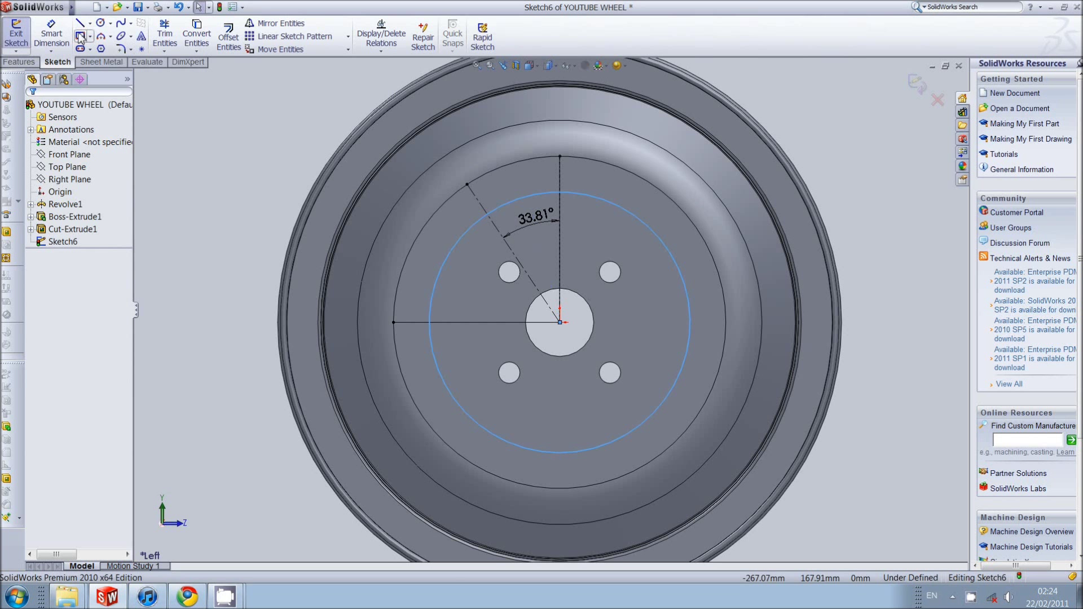
click(659, 240)
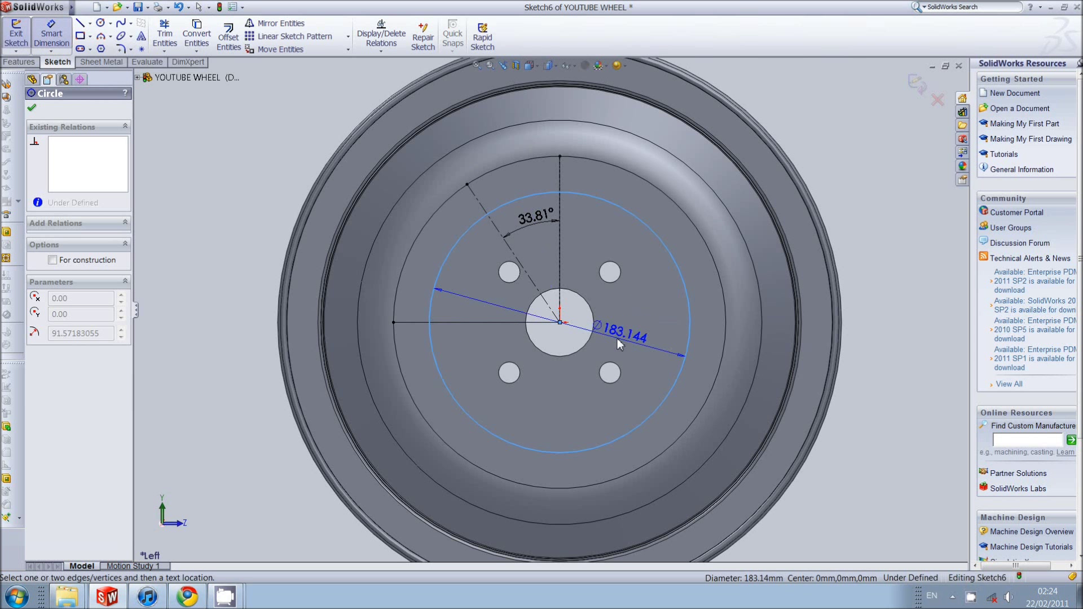
click(617, 338)
text(153.62)
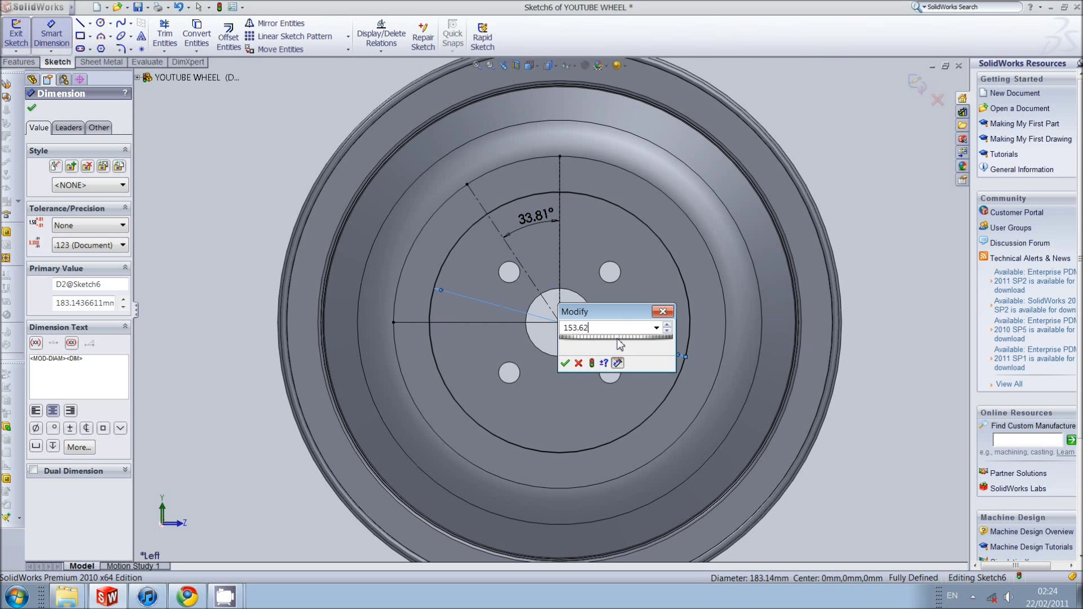
key(Return)
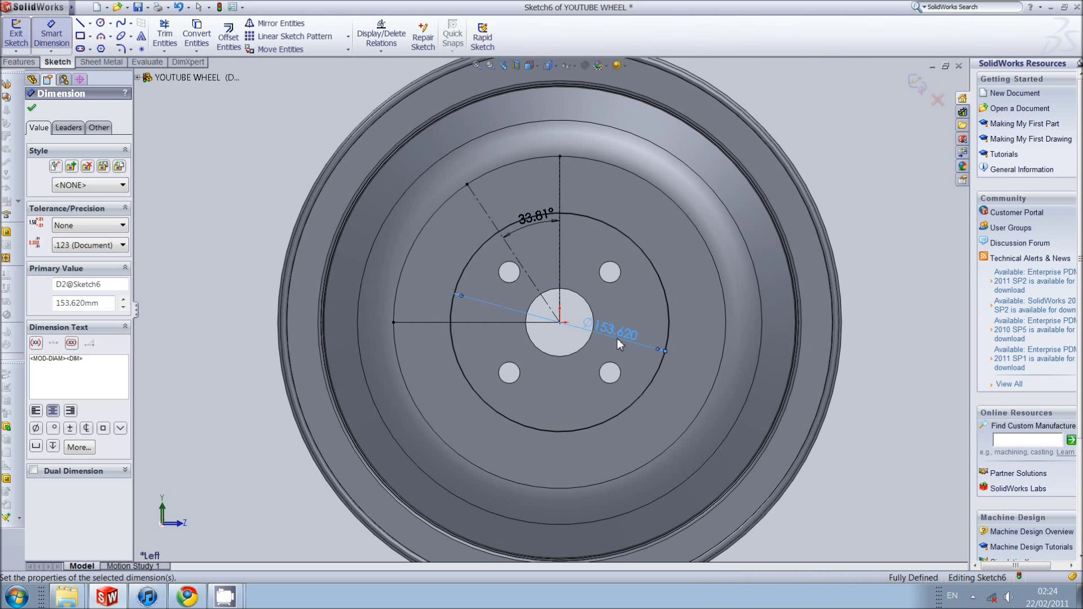
key(Escape)
Delete the 33.81° angle dimension and the Ø153.620 diameter dimension.
click(522, 222)
key(Delete)
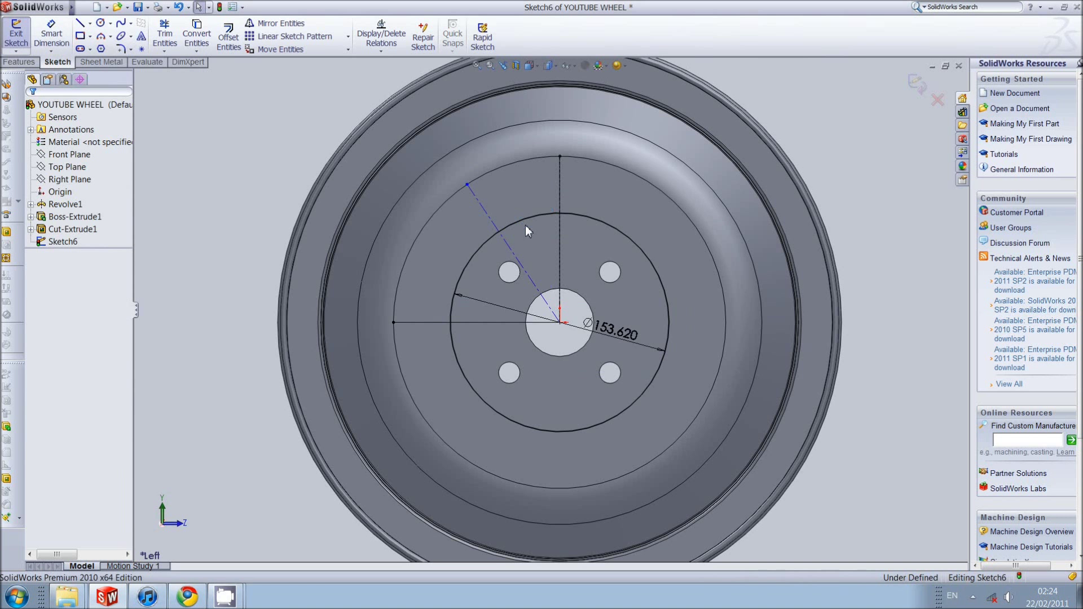
click(615, 332)
key(Delete)
scroll(470, 212, down, 2)
scroll(471, 212, down, 2)
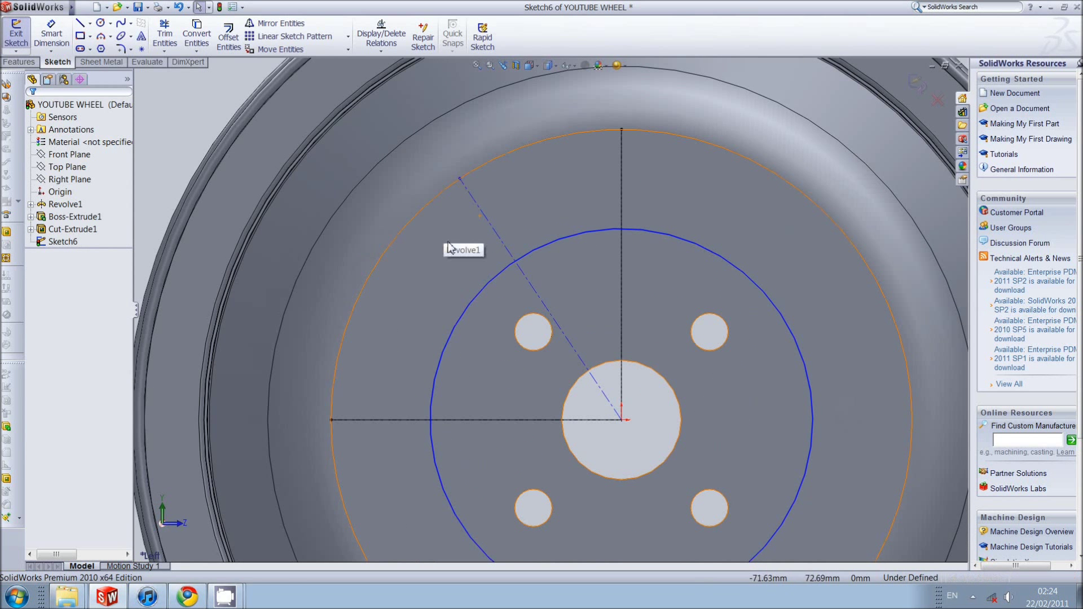
Draw a line from the hub centre to the new circle, then a short second segment.
click(89, 24)
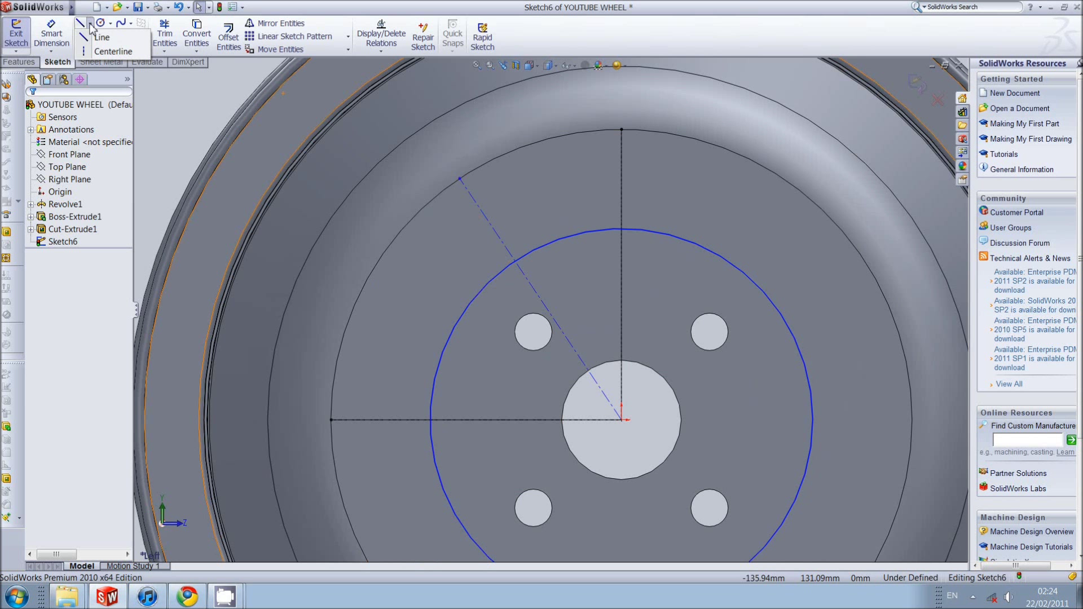
click(101, 37)
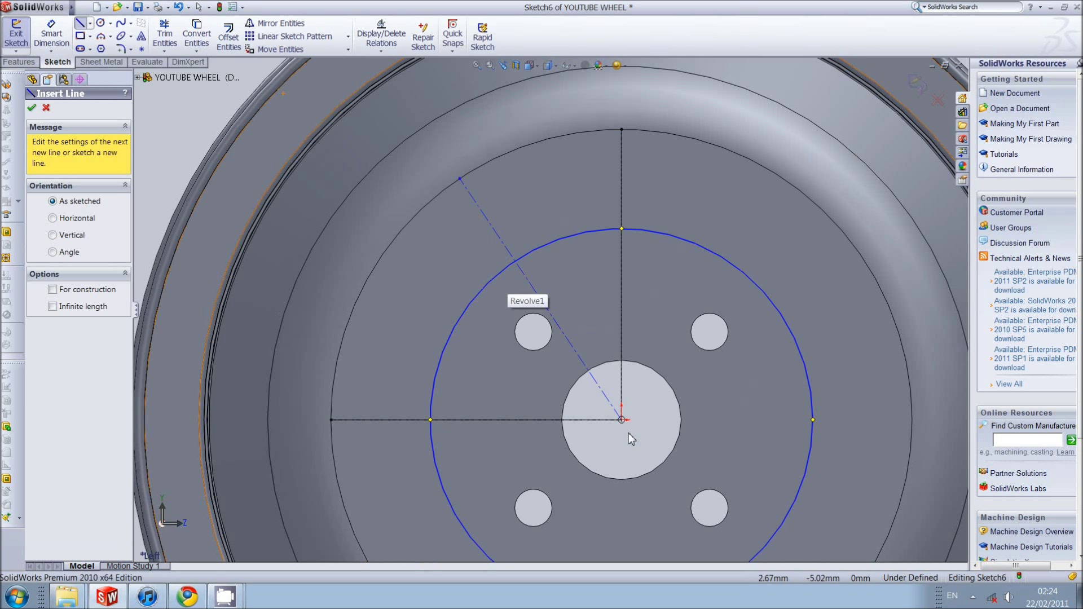
click(621, 419)
click(515, 261)
click(459, 255)
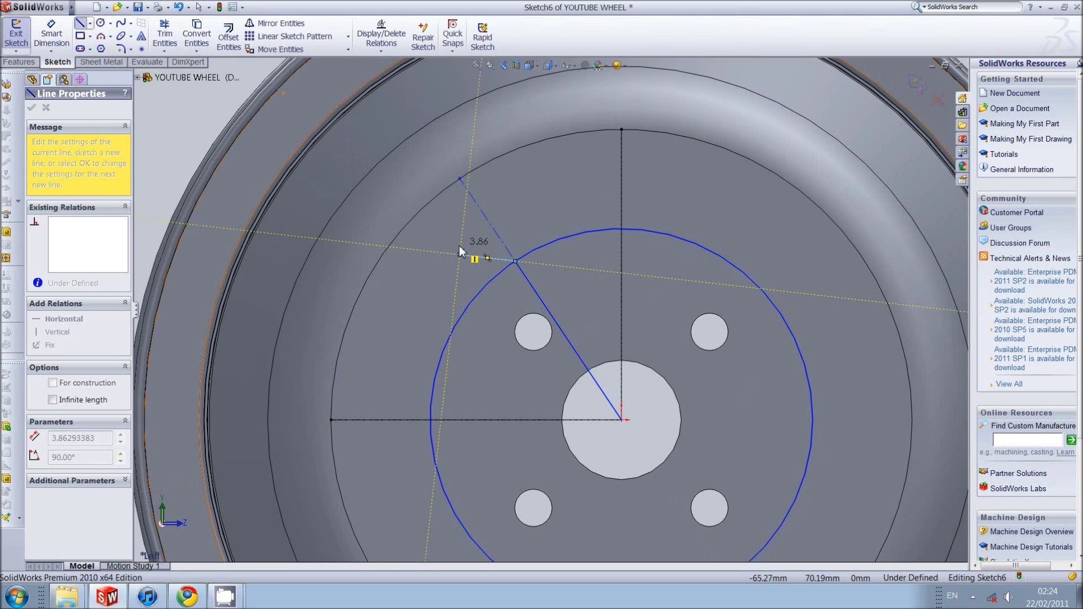
key(Escape)
Add a 51.56° angle between the new line and the centreline, then delete it.
key(d)
click(480, 256)
click(495, 231)
click(490, 249)
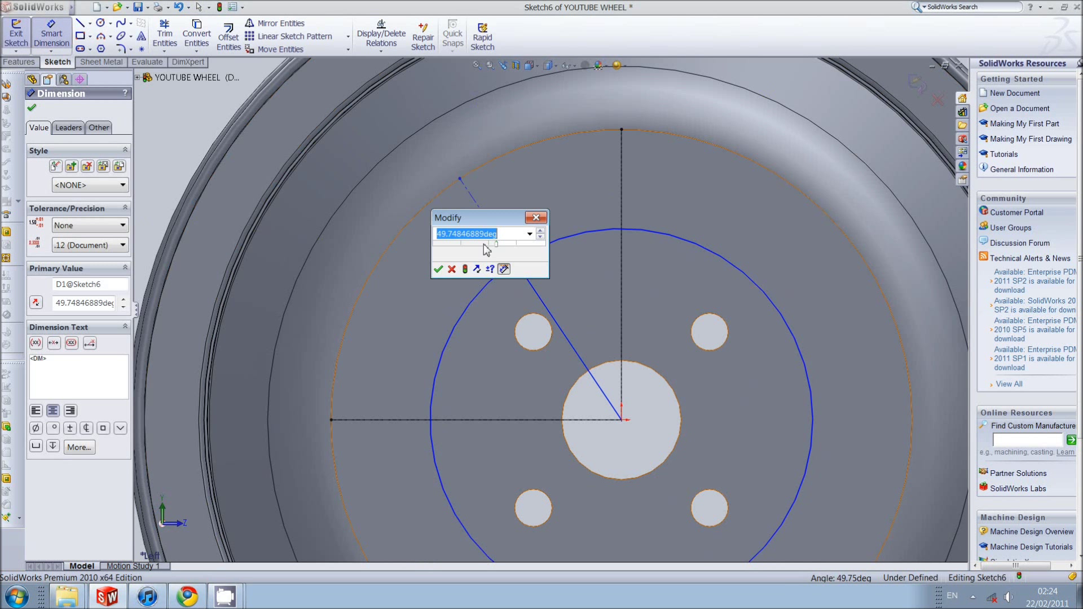
text(51.56)
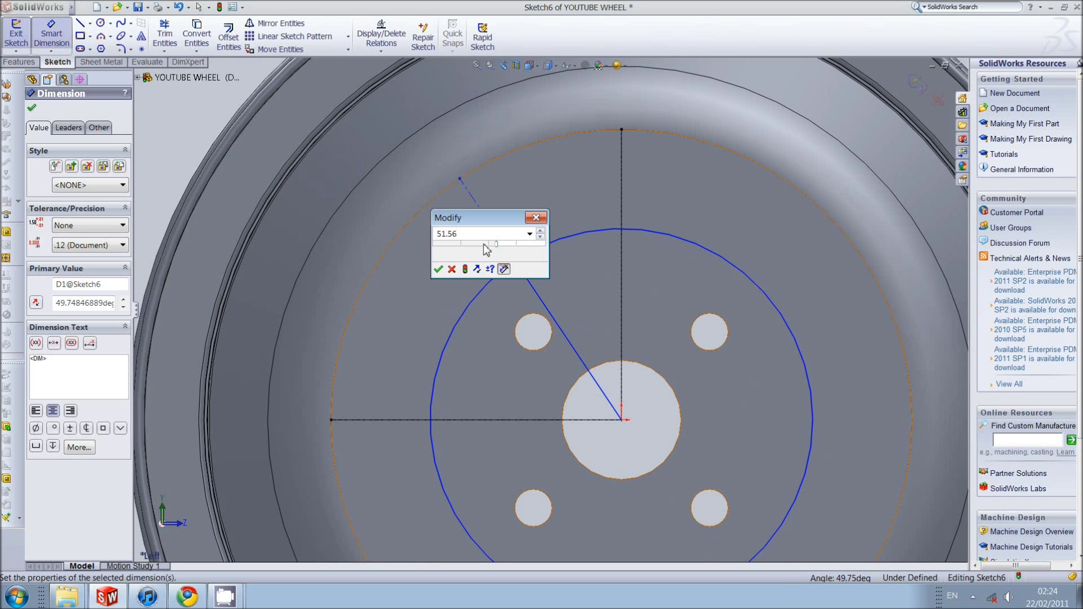
key(Return)
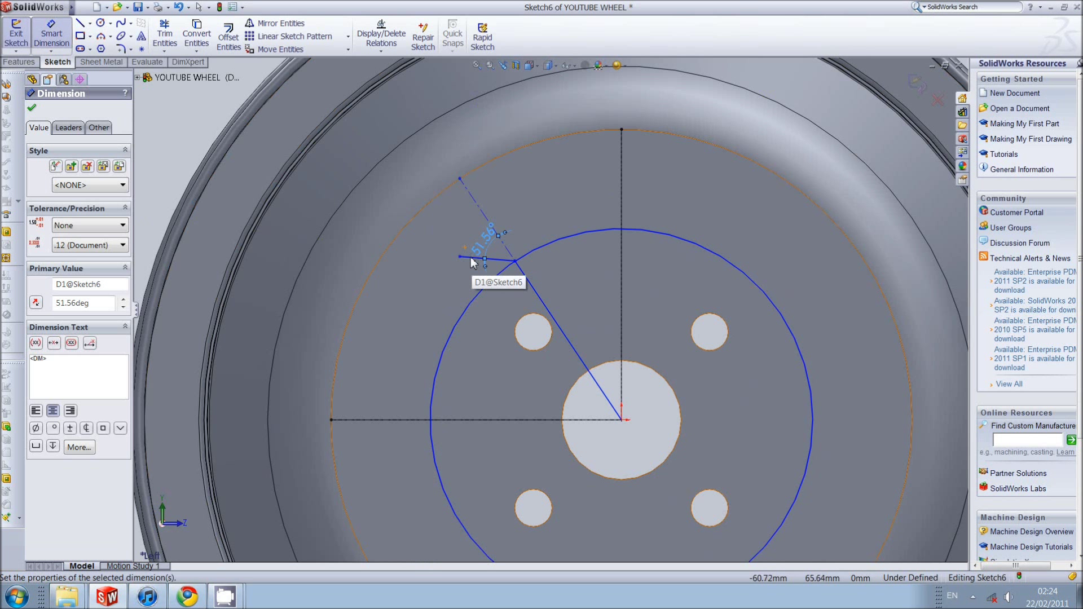
key(Escape)
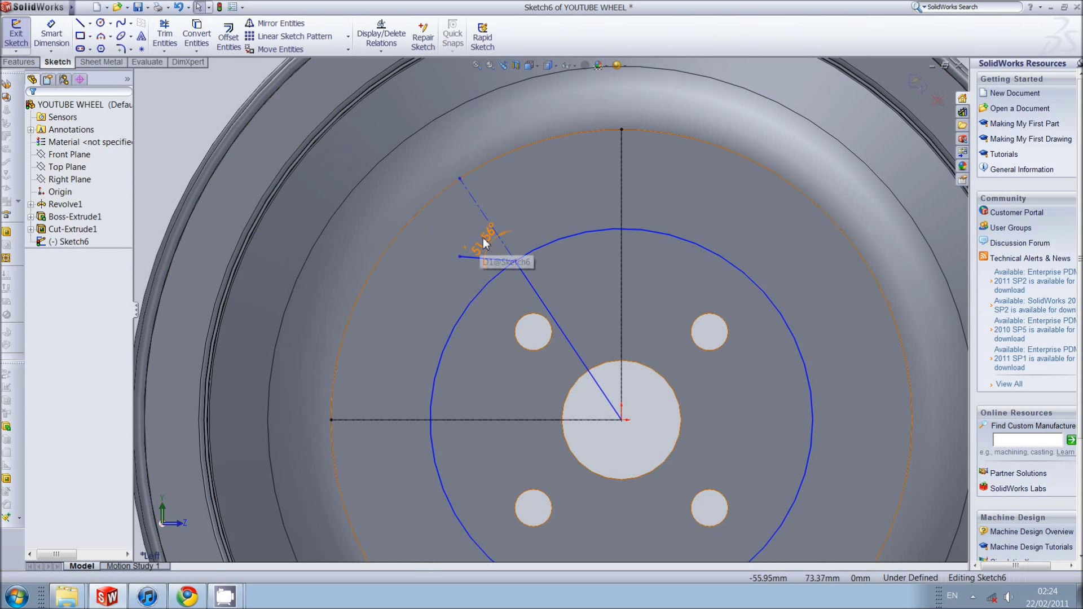
click(486, 241)
key(Delete)
Dimension the short window line to 16.64 mm.
click(52, 39)
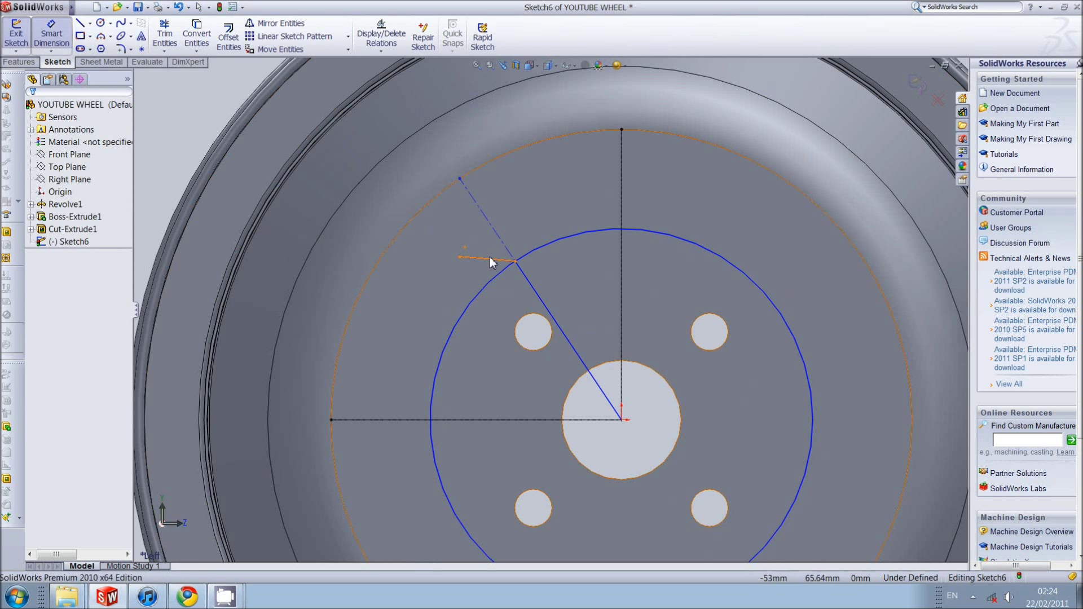
click(489, 258)
click(457, 303)
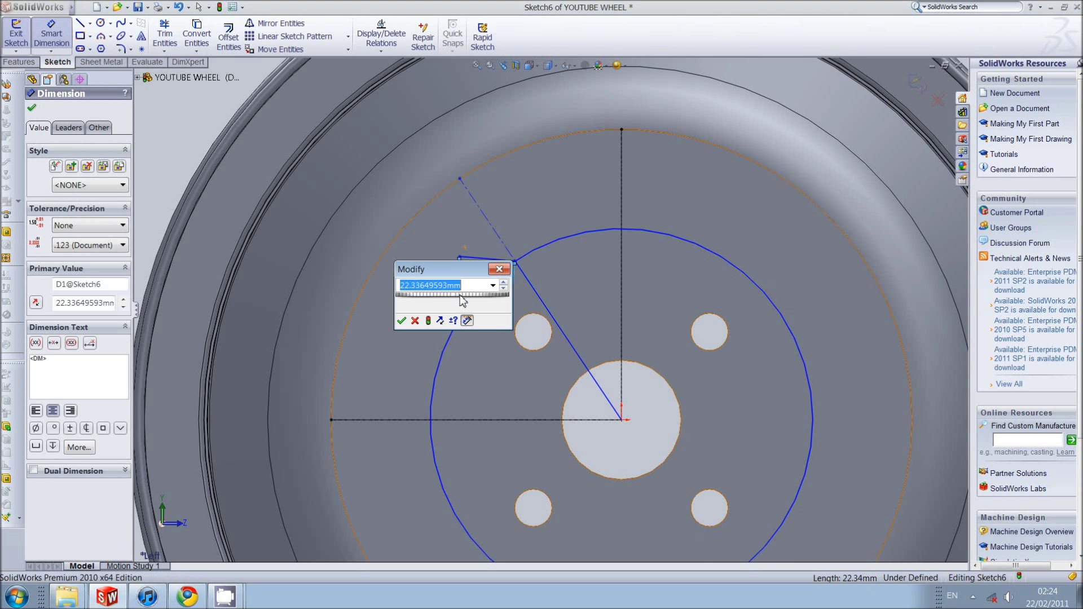
text(16.64)
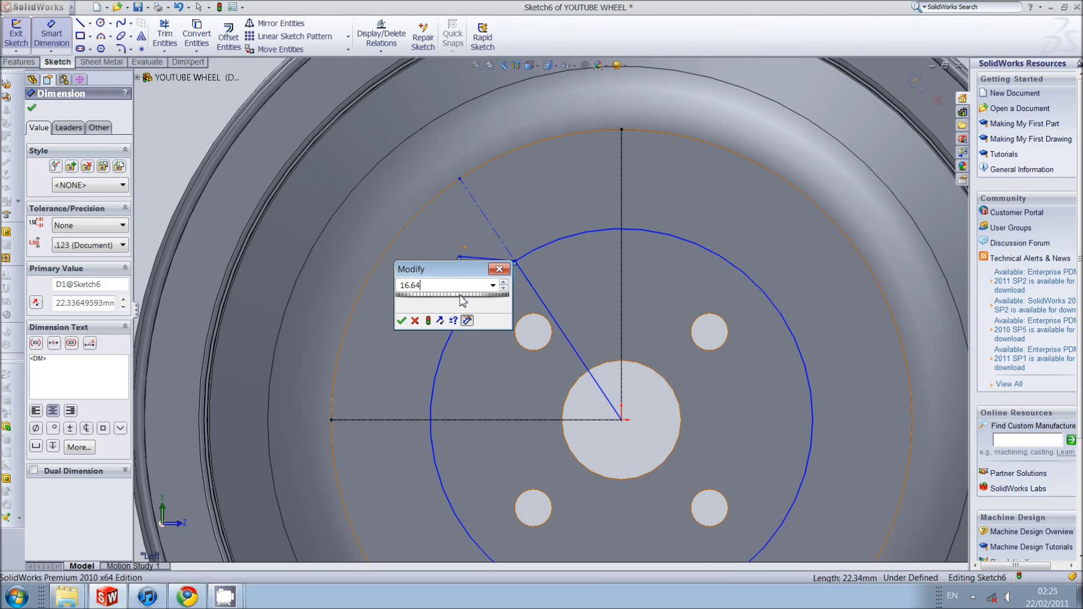
key(Return)
key(Escape)
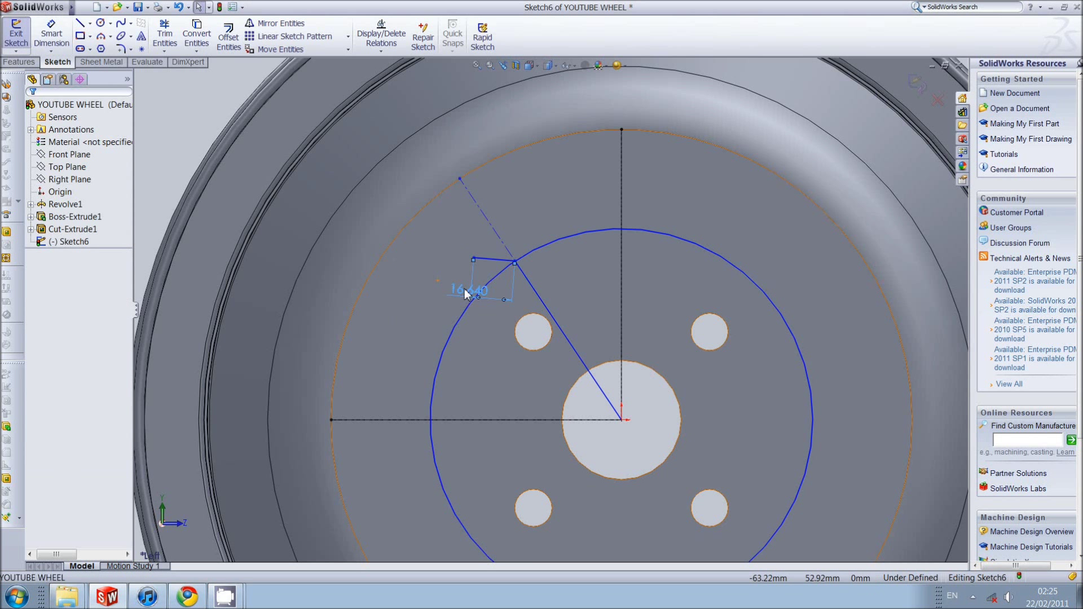
Draw a line from the short line's end up to the outer circle.
click(80, 22)
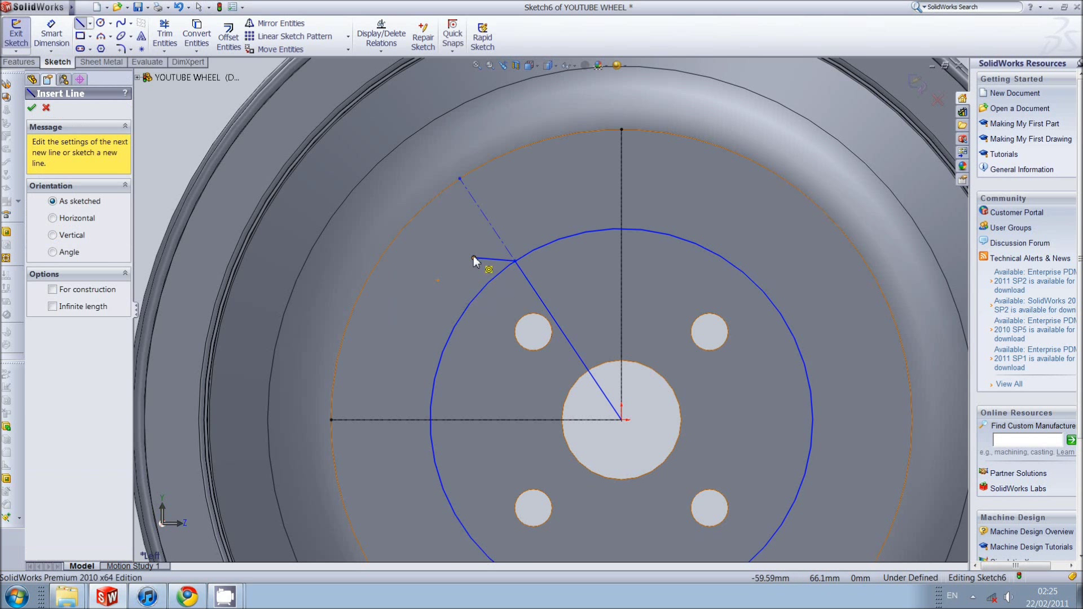
click(474, 258)
click(460, 179)
key(Escape)
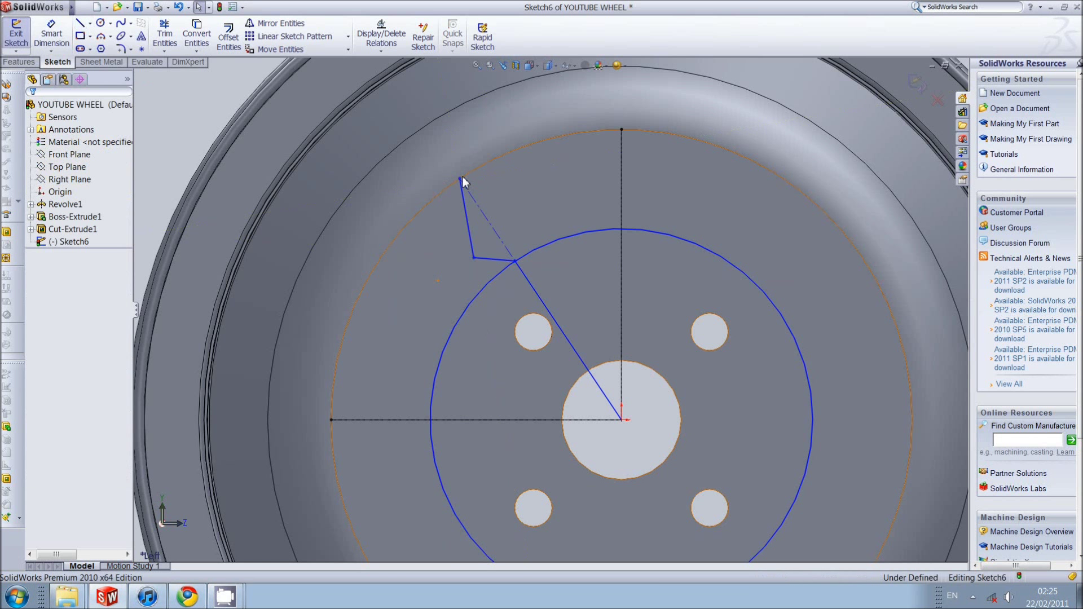
Mirror the two window lines about the diagonal centerline.
click(285, 27)
click(470, 233)
click(486, 259)
click(101, 303)
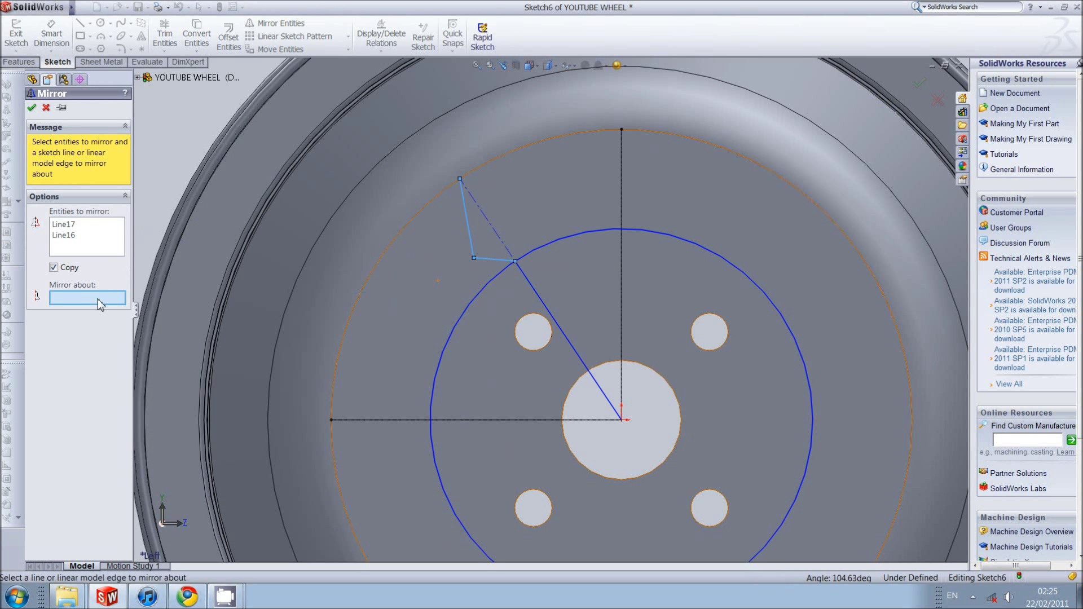
click(495, 232)
click(32, 108)
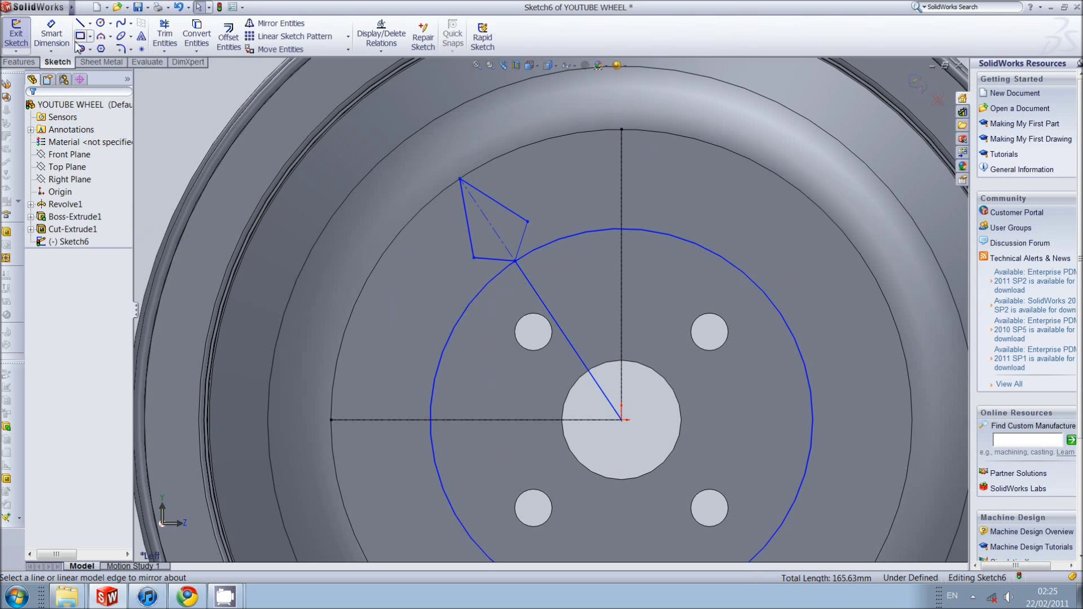
Trim away the circle arcs, diagonal centerline, horizontal construction line and vertical centerline.
click(165, 33)
click(552, 241)
click(498, 275)
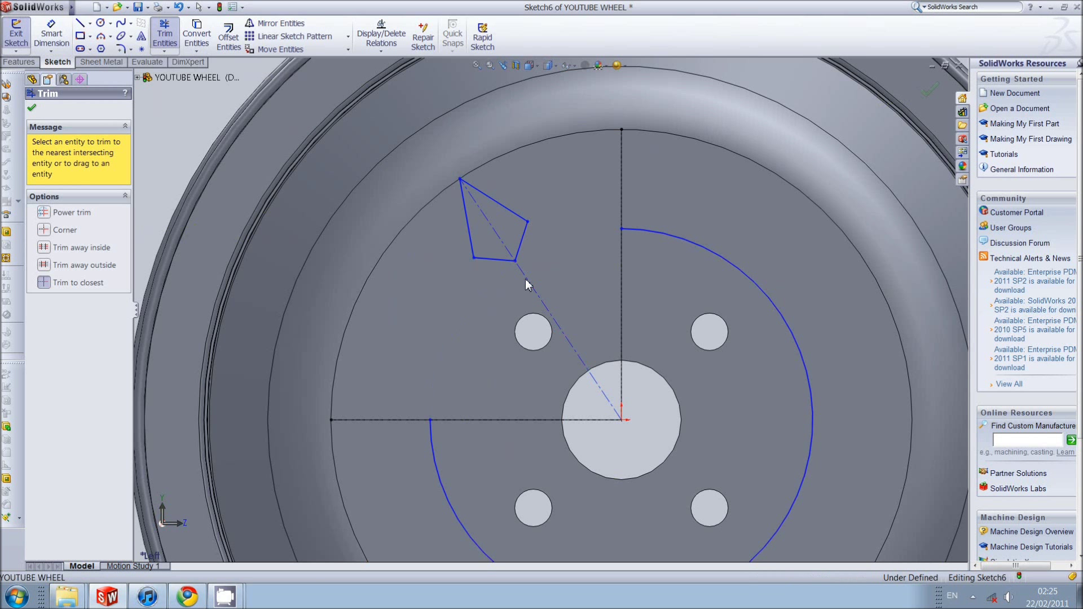
click(567, 343)
click(508, 249)
click(696, 249)
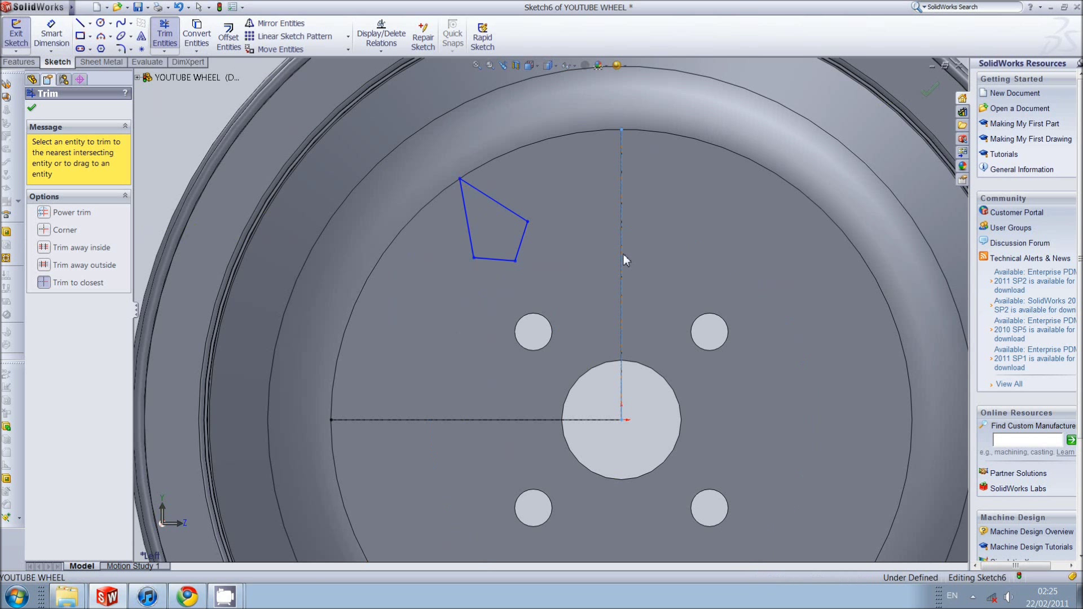
click(542, 418)
click(621, 328)
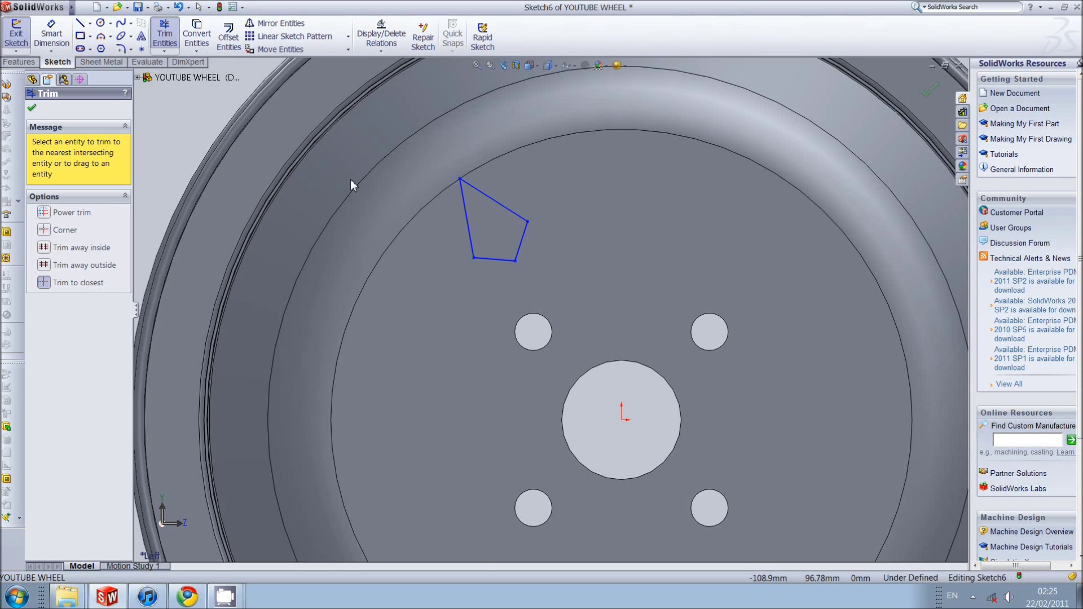
click(31, 107)
click(121, 50)
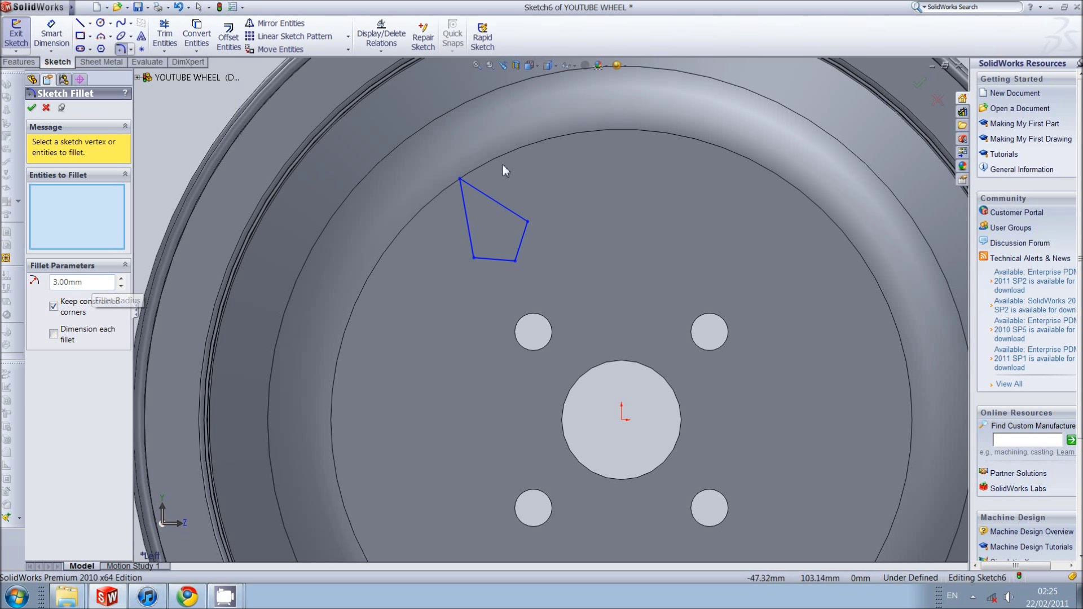
Apply 2 mm sketch fillets to the top, right, bottom-right and bottom-left window corners.
text(2)
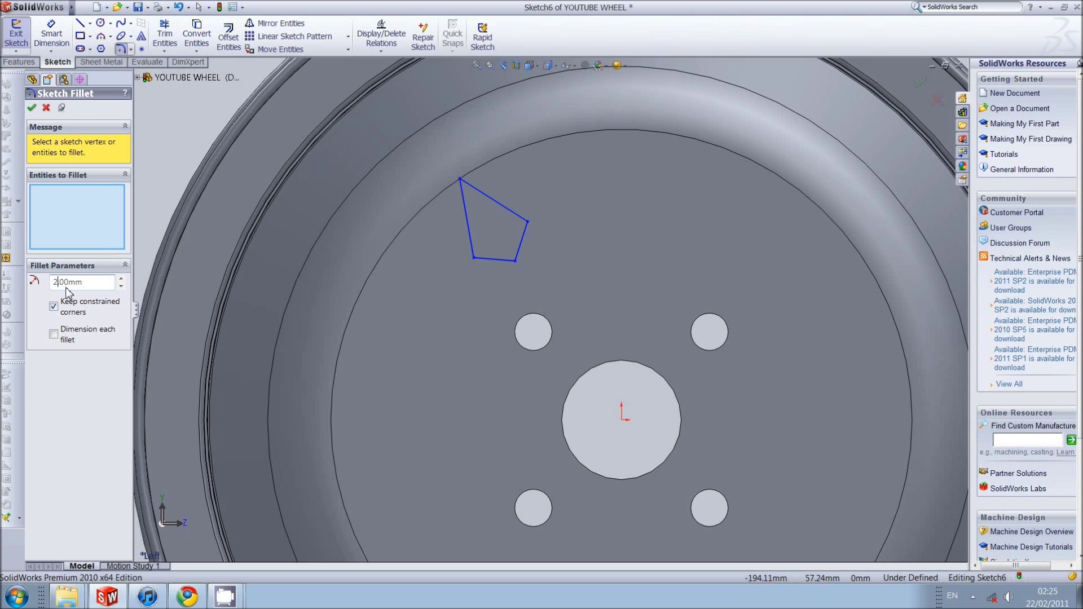
click(461, 183)
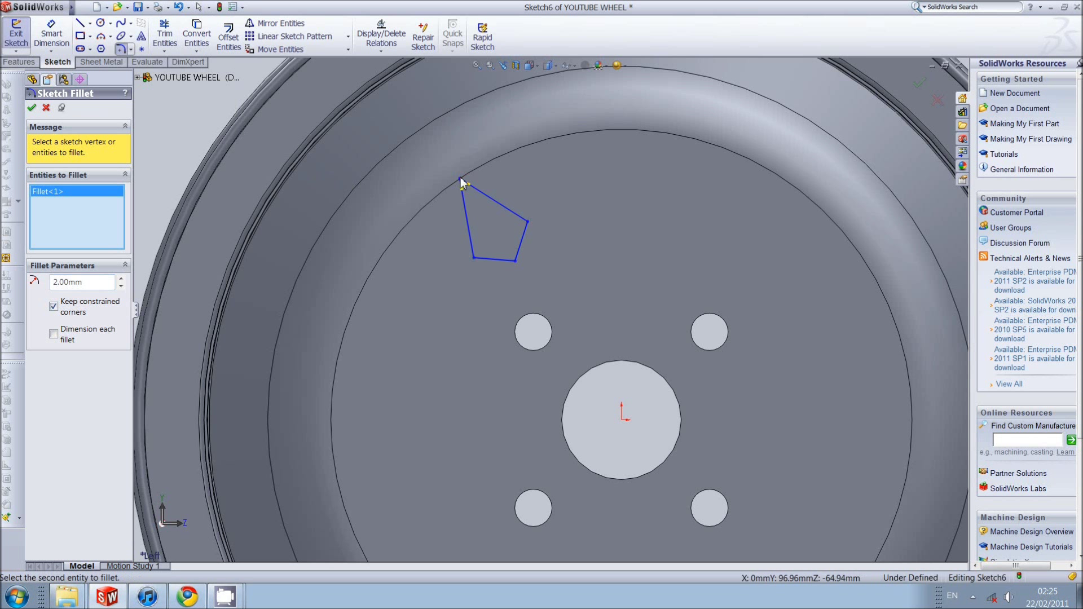
click(528, 223)
click(515, 261)
click(474, 257)
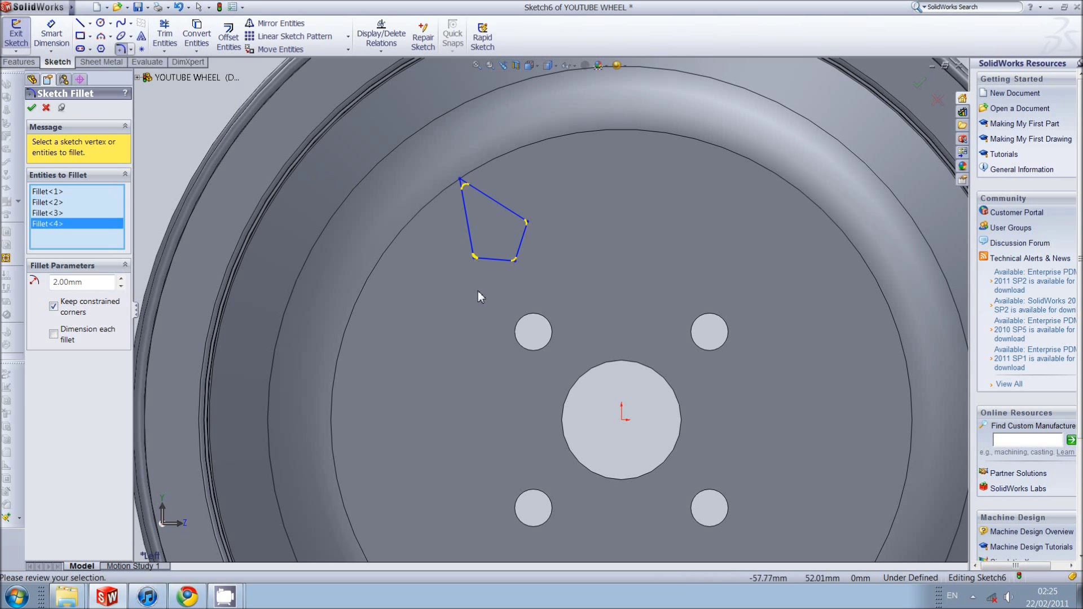
click(32, 109)
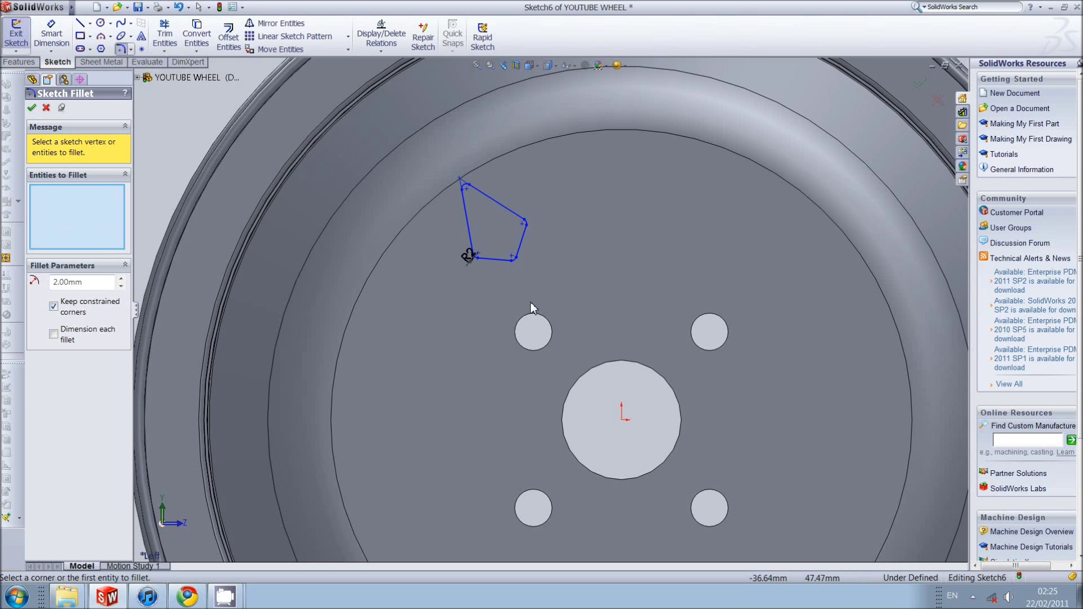
key(Escape)
Start a circular sketch pattern about the hub centre, selecting the window lines and corner arcs.
click(348, 36)
click(324, 68)
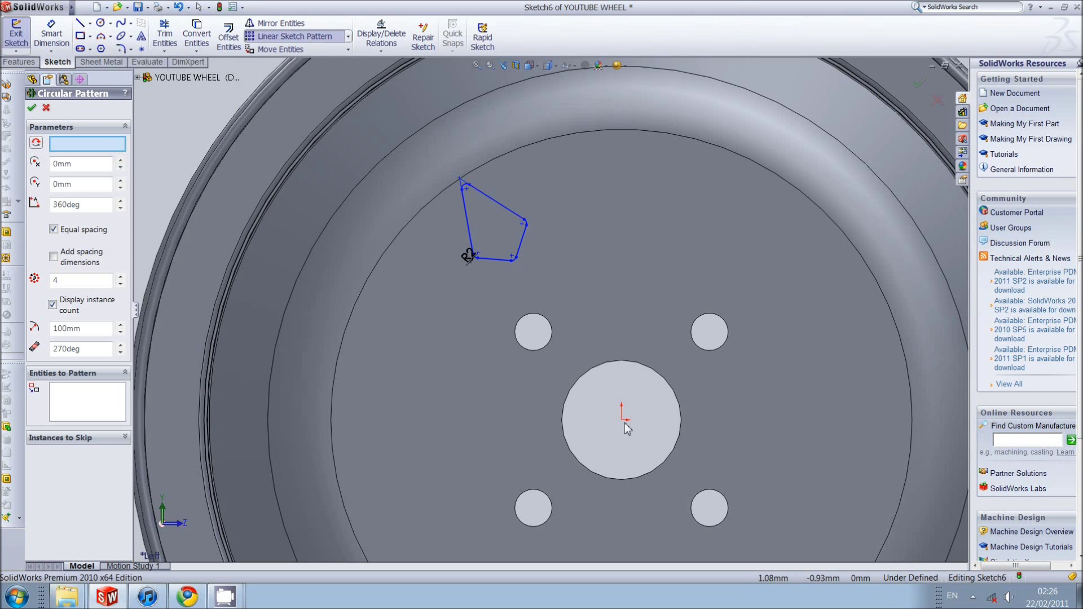
middle_drag(566, 410, 620, 414)
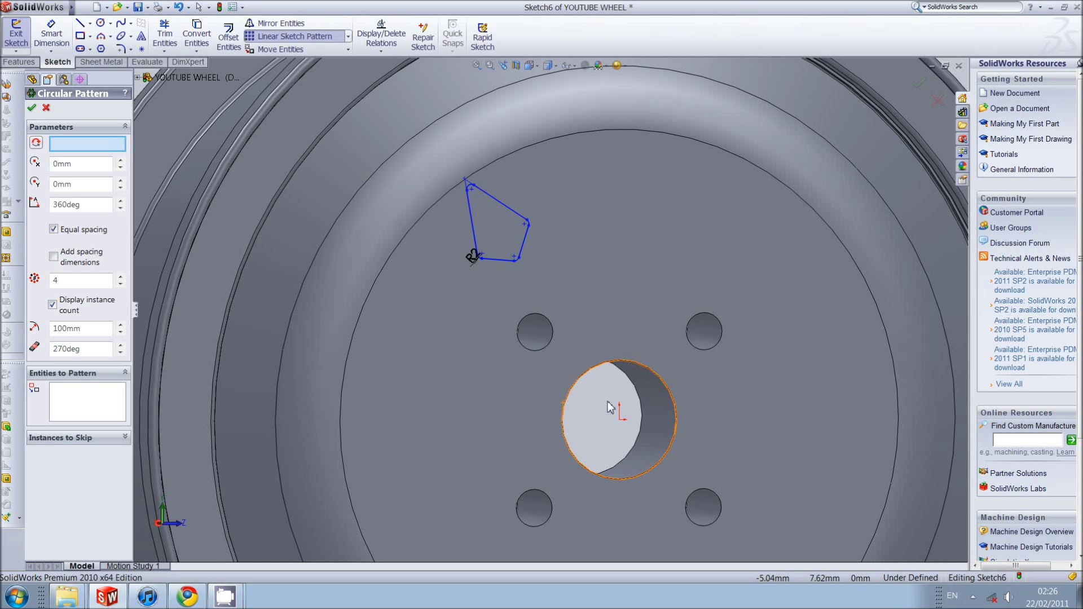
click(609, 407)
click(502, 262)
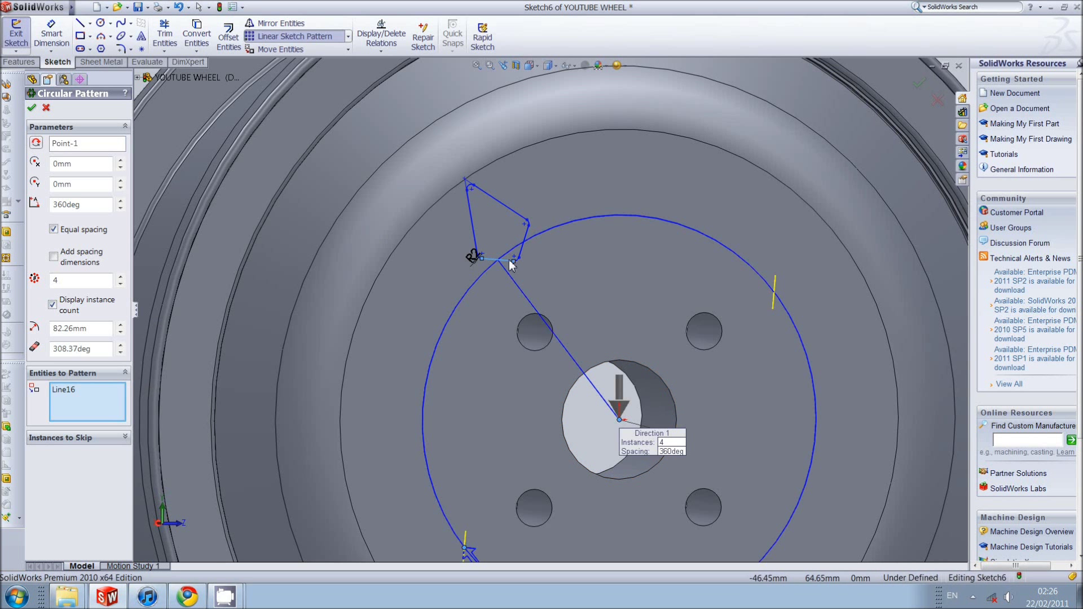
scroll(517, 265, down, 3)
click(513, 261)
click(524, 228)
click(535, 198)
click(426, 164)
scroll(622, 441, up, 3)
scroll(622, 442, up, 3)
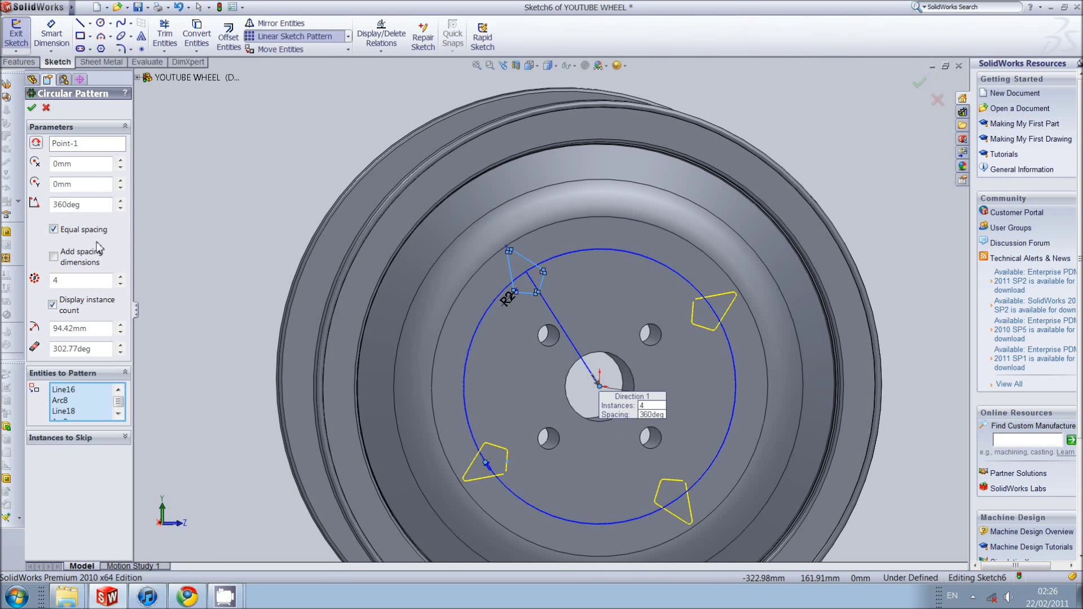
Set the circular pattern instance count to 16.
click(121, 278)
click(120, 278)
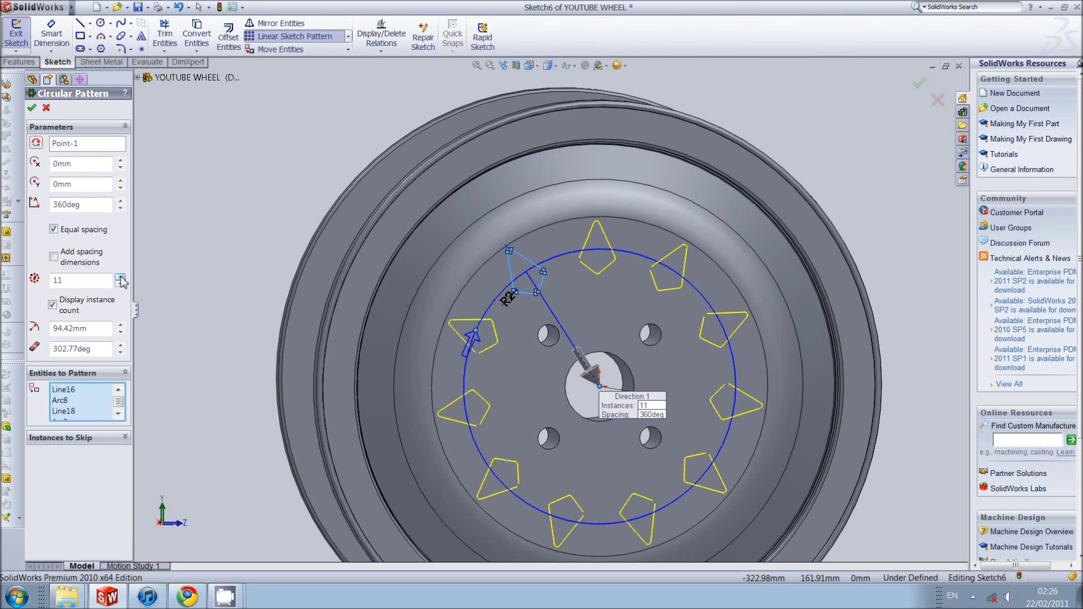
click(120, 278)
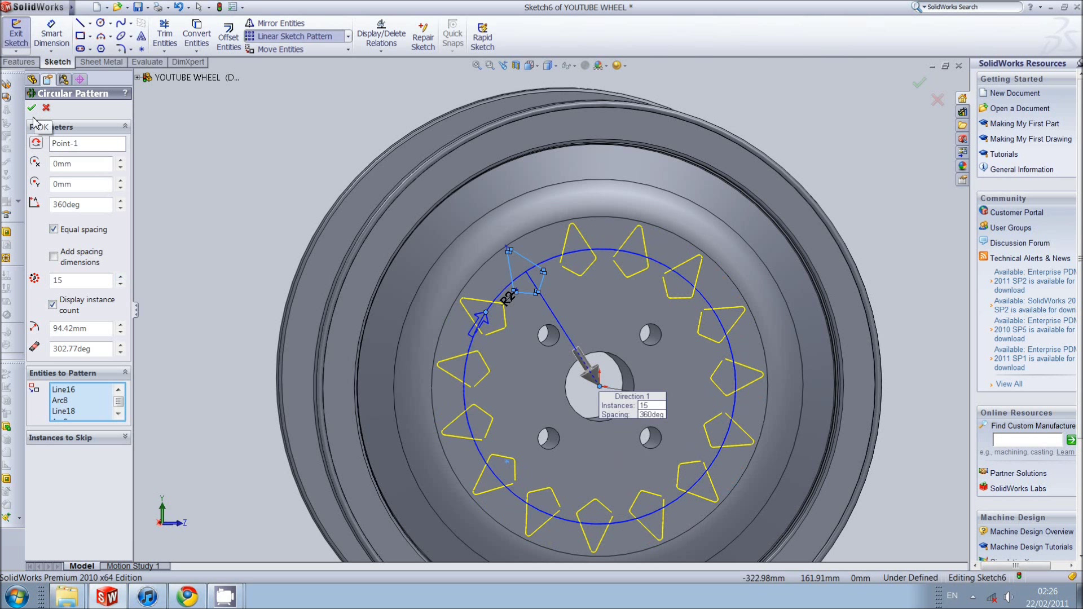
click(121, 278)
drag(62, 282, 41, 280)
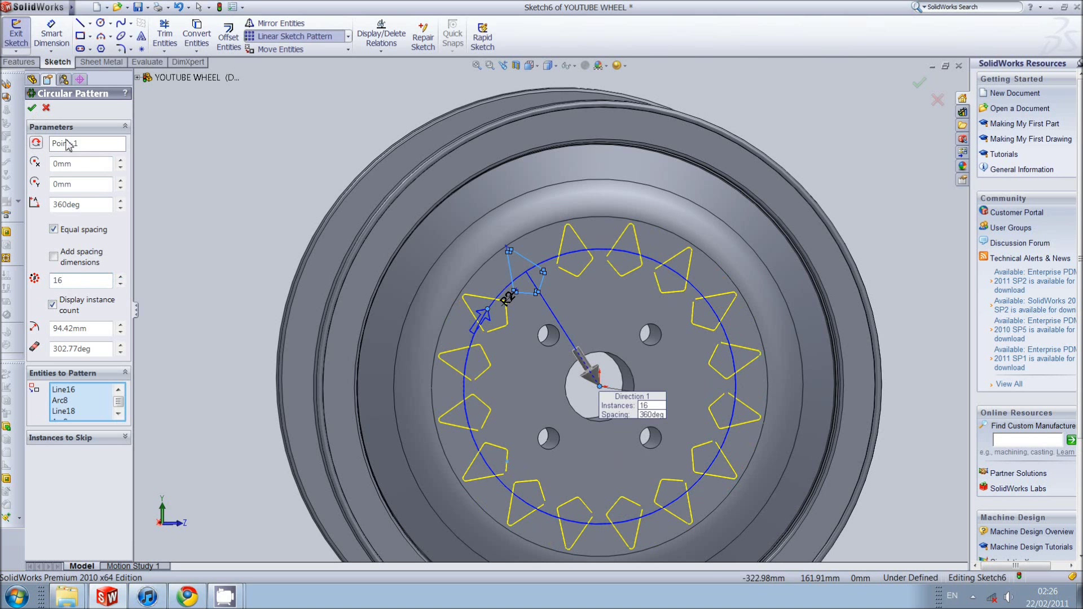